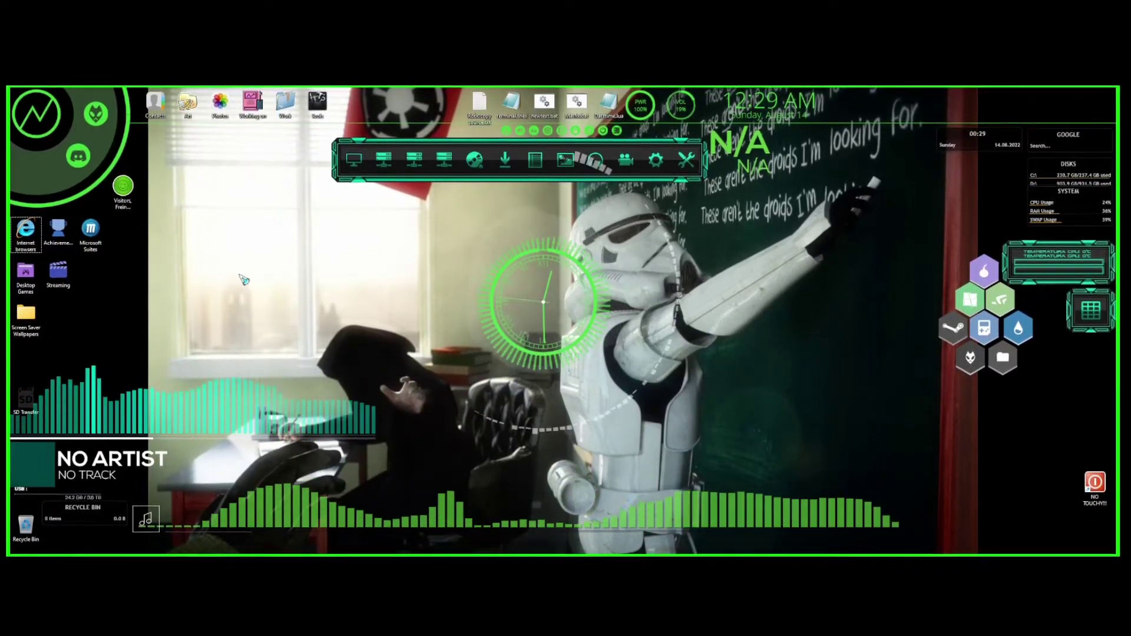
Step: Bring the browser window playing SoundCloud to the front of the desktop
{"action": "key", "text": "alt+Tab"}
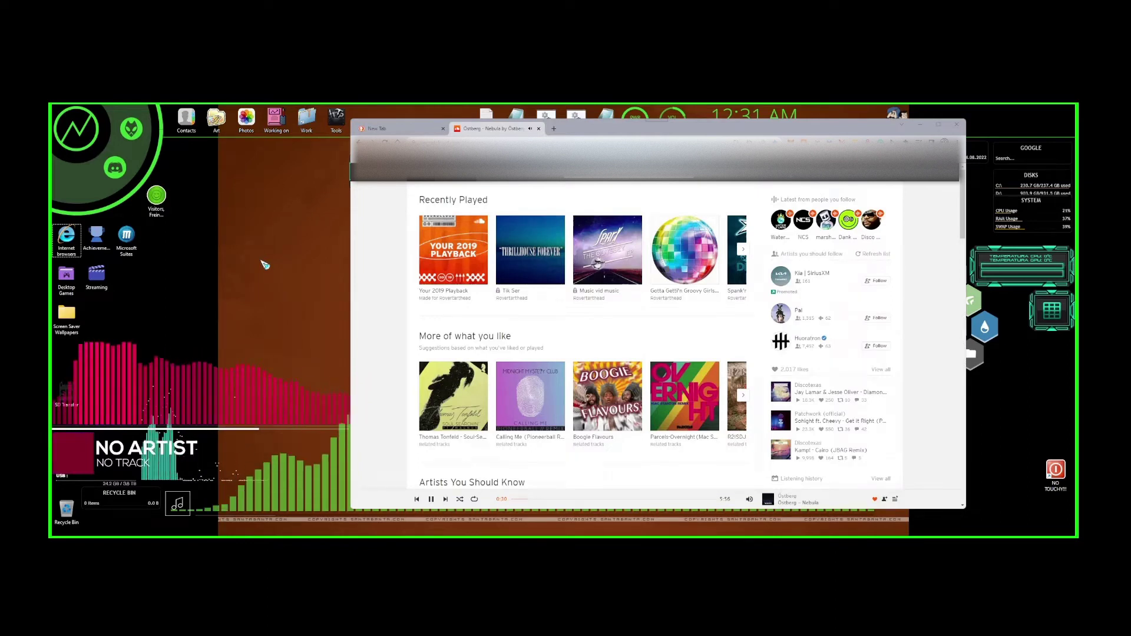
Step: Launch Sticky Notes, switch to the Run Commands note, and dock it beside the browser
{"action": "key", "text": "super"}
{"action": "type", "text": "sticky n"}
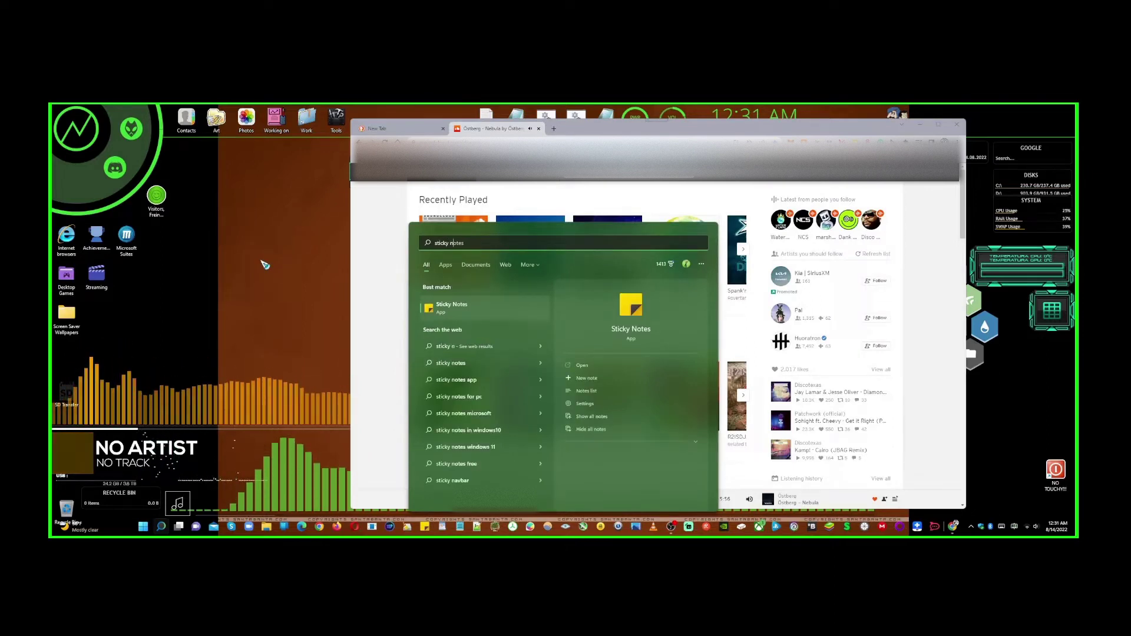
{"action": "key", "text": "Return"}
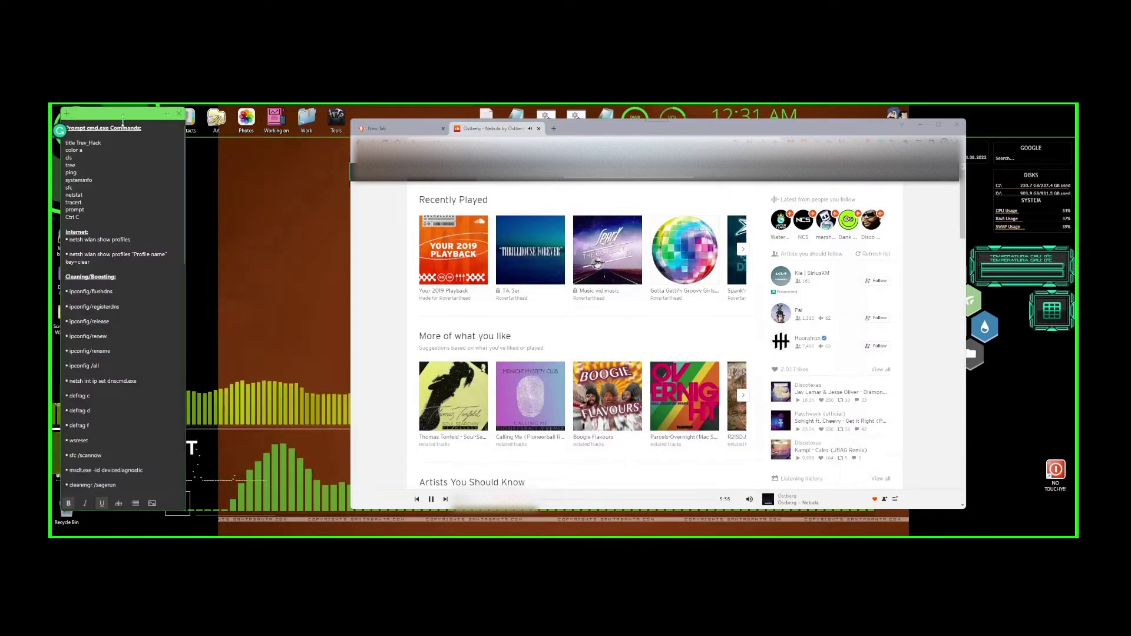
{"action": "left_click", "coordinate": [165, 113]}
{"action": "left_click", "coordinate": [131, 142]}
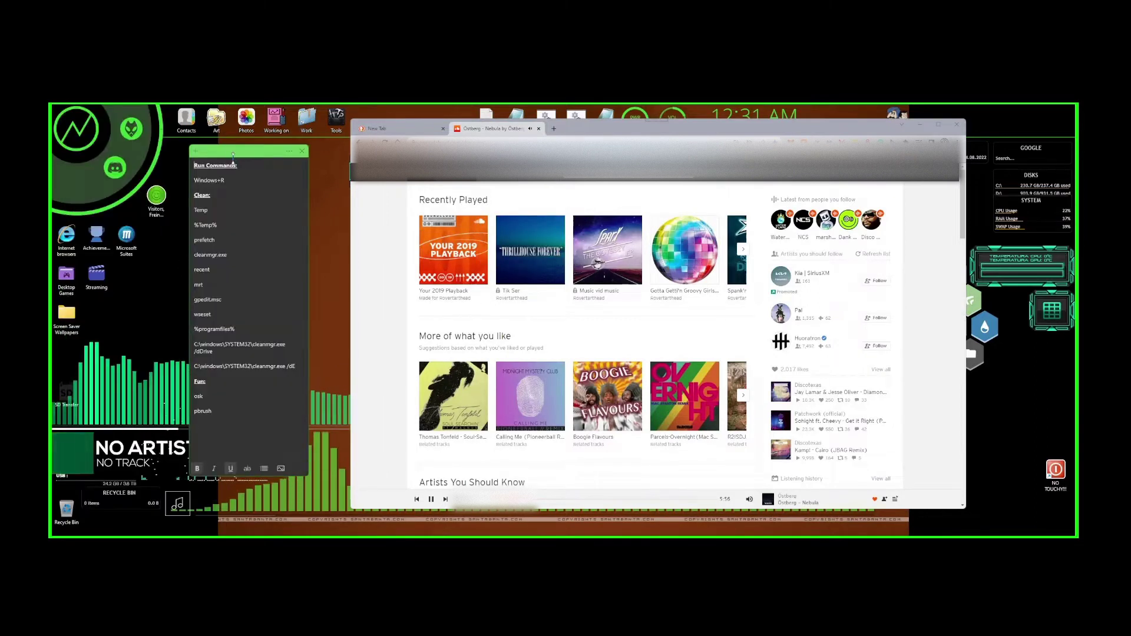
{"action": "left_click_drag", "start_coordinate": [270, 152], "coordinate": [271, 151]}
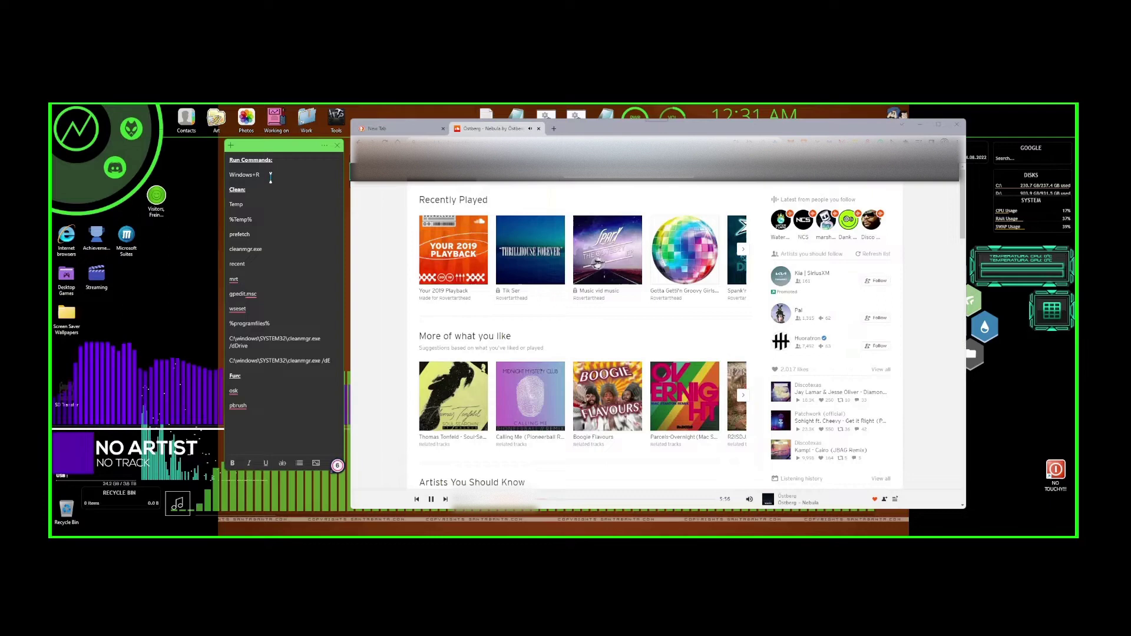
Step: Move the Run dialog higher on screen and run the temp command
{"action": "key", "text": "super+r"}
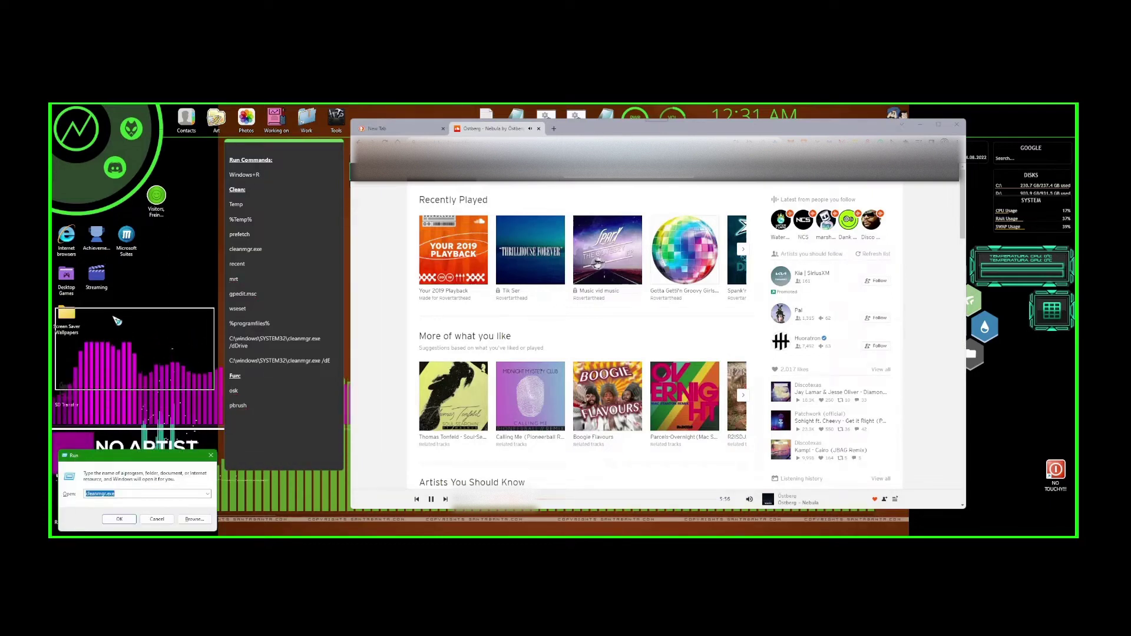
{"action": "left_click_drag", "start_coordinate": [131, 306], "coordinate": [129, 305]}
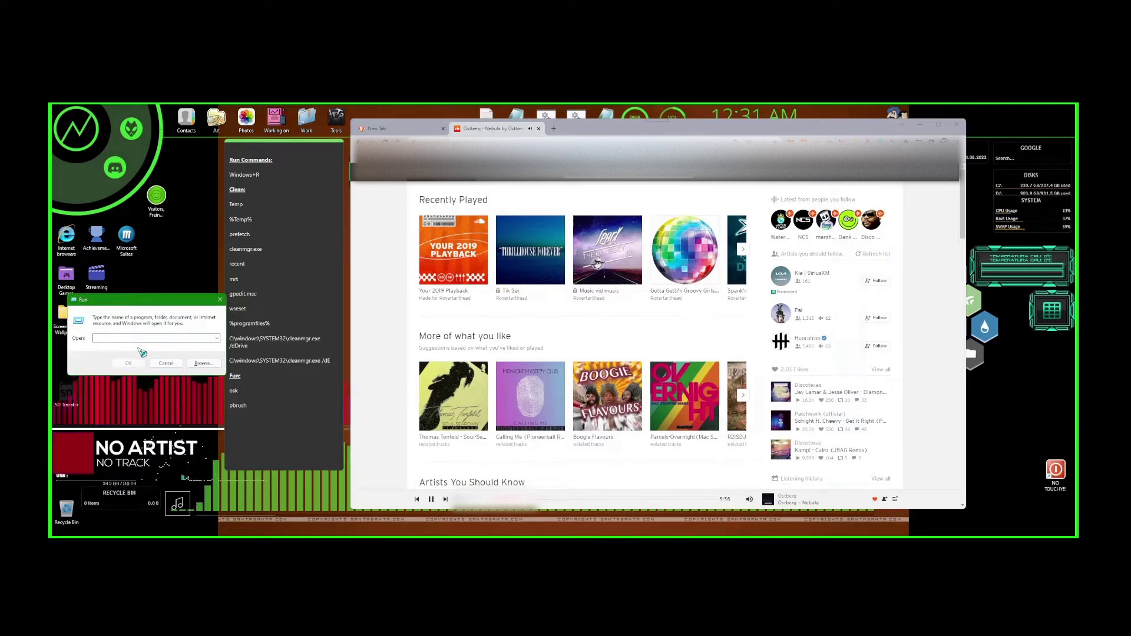
{"action": "left_click_drag", "start_coordinate": [158, 302], "coordinate": [156, 186]}
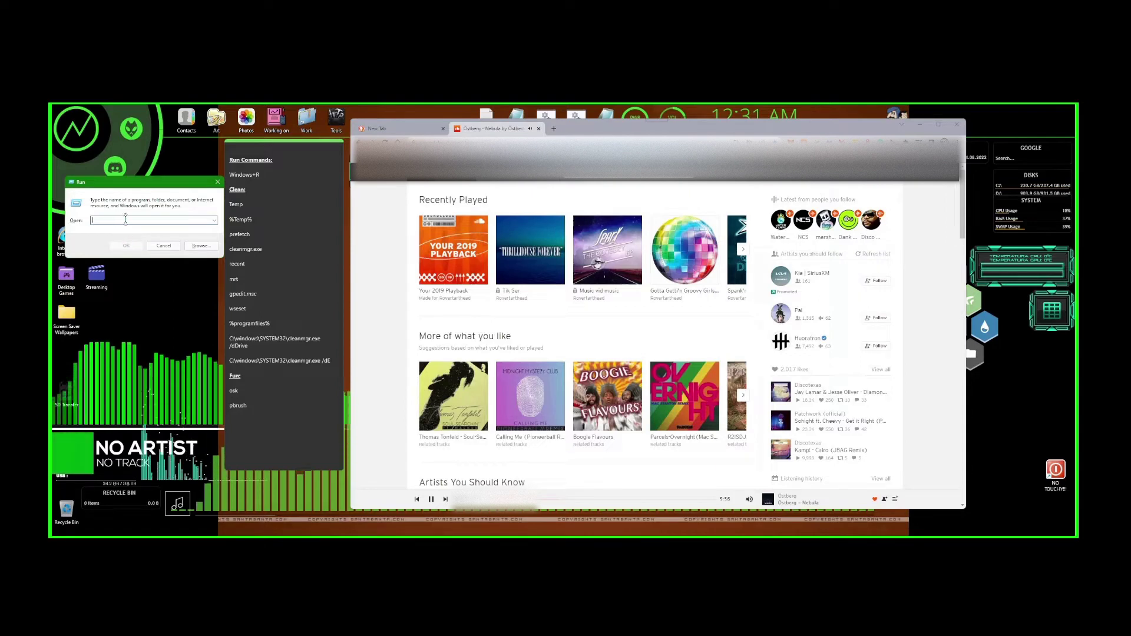
{"action": "type", "text": "Te"}
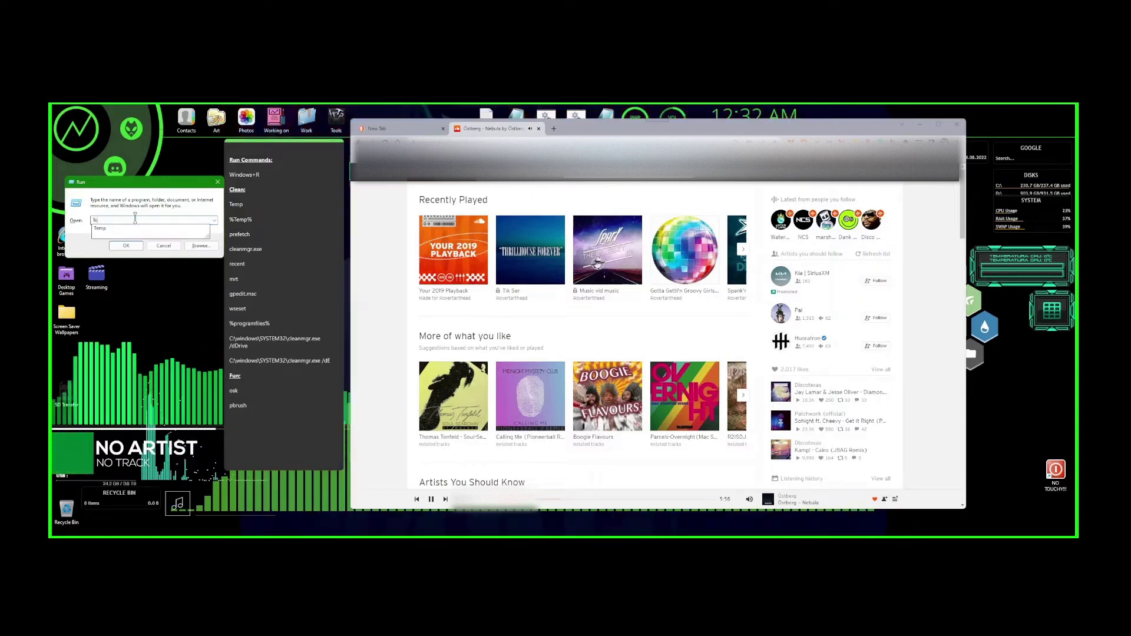
{"action": "type", "text": "mp"}
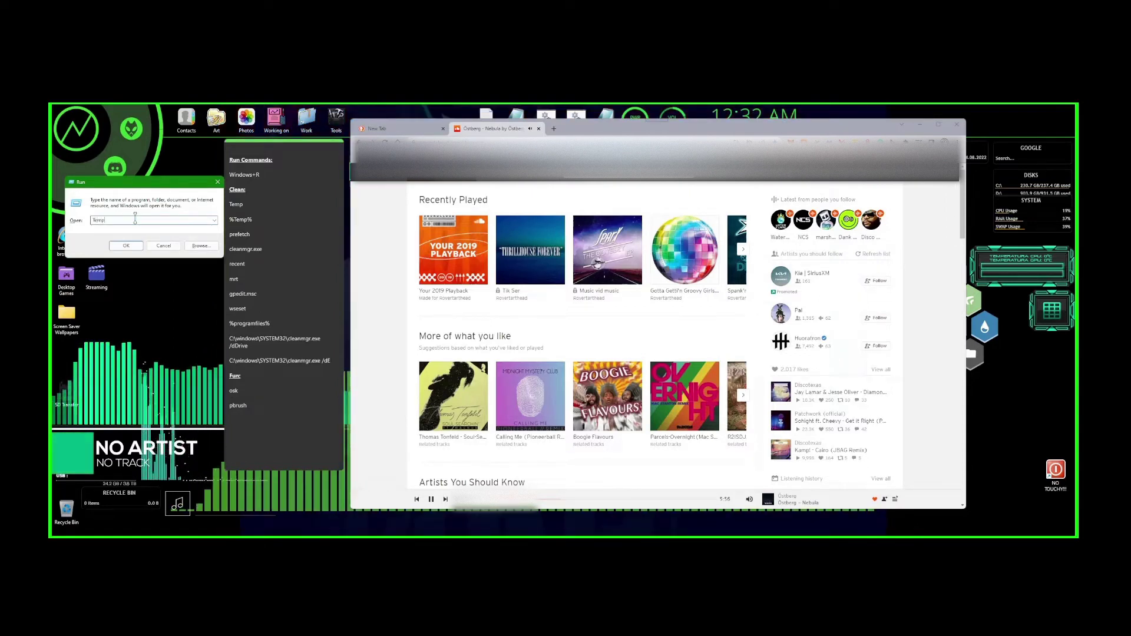
{"action": "key", "text": "BackSpace"}
{"action": "key", "text": "BackSpace"}
{"action": "key", "text": "BackSpace"}
{"action": "key", "text": "BackSpace"}
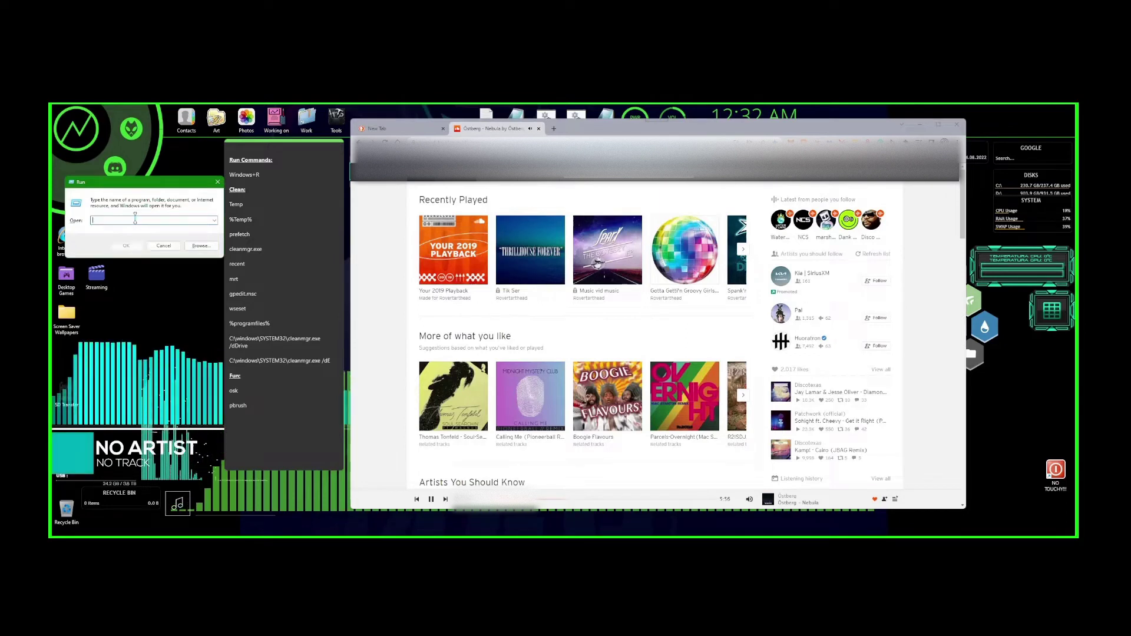
{"action": "type", "text": "temp"}
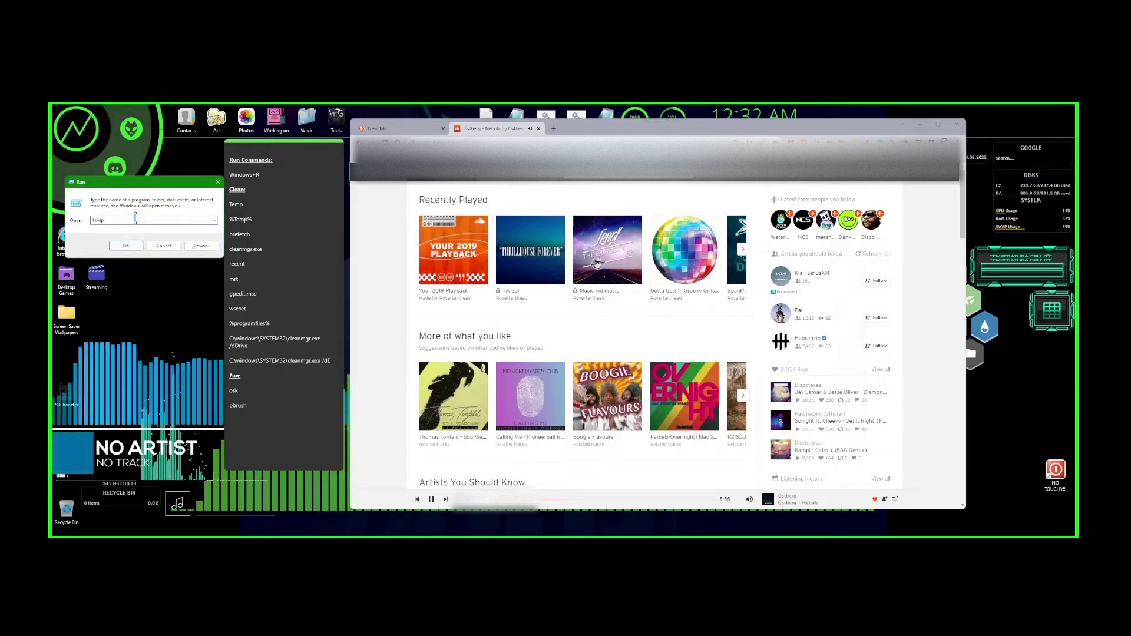
{"action": "key", "text": "Return"}
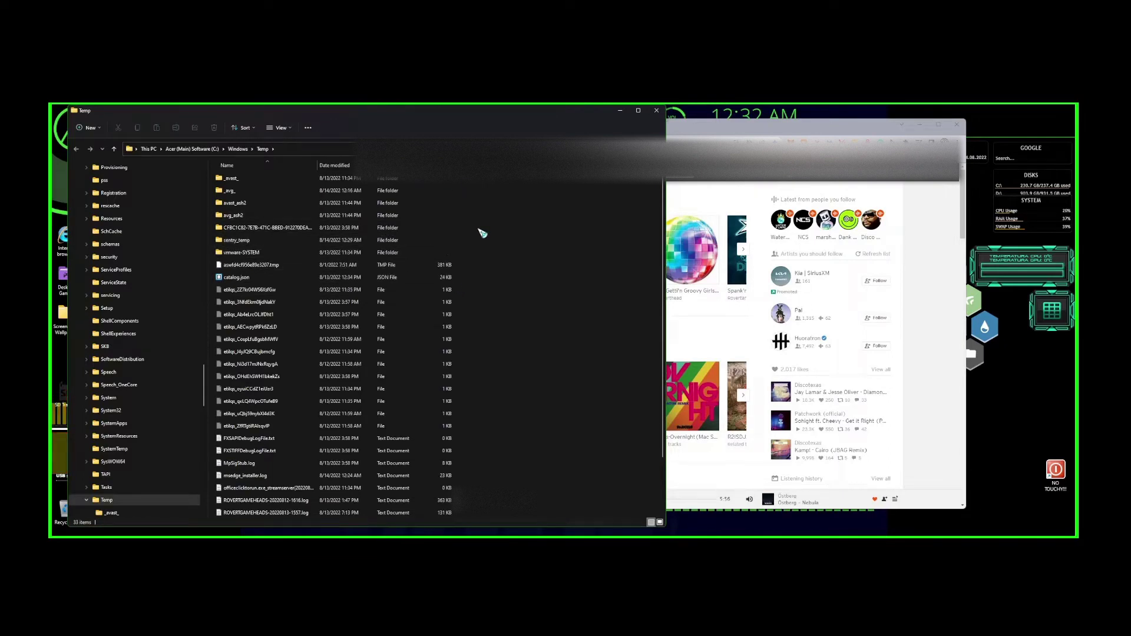
Step: Permanently delete all 33 items in C:\Windows\Temp with admin permission, skipping in-use files
{"action": "key", "text": "ctrl+a"}
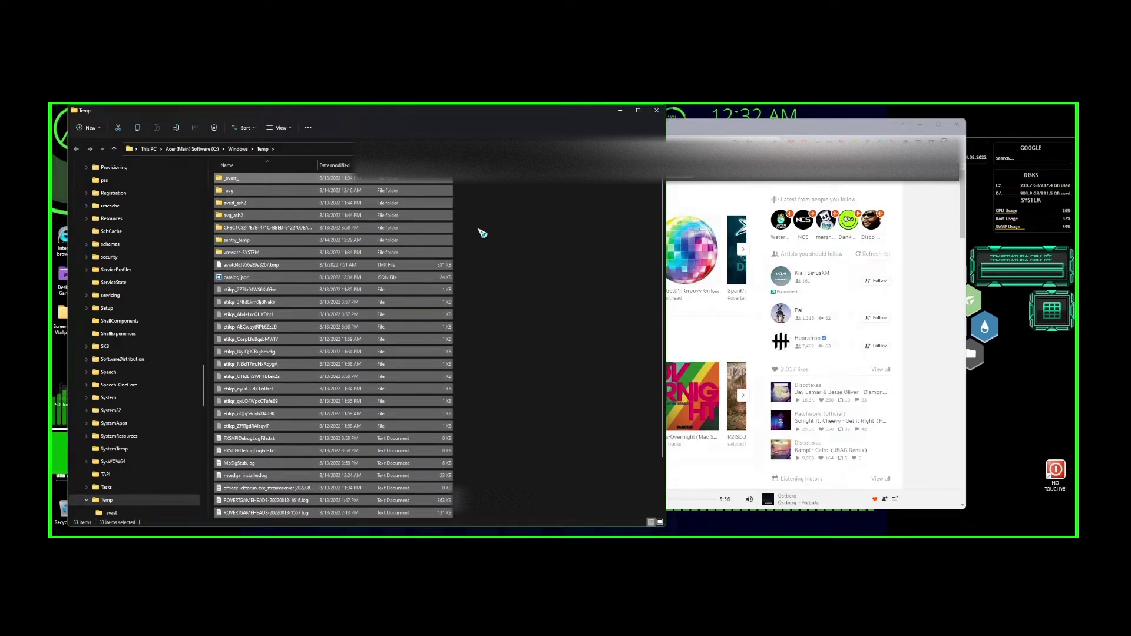
{"action": "key", "text": "shift+Delete"}
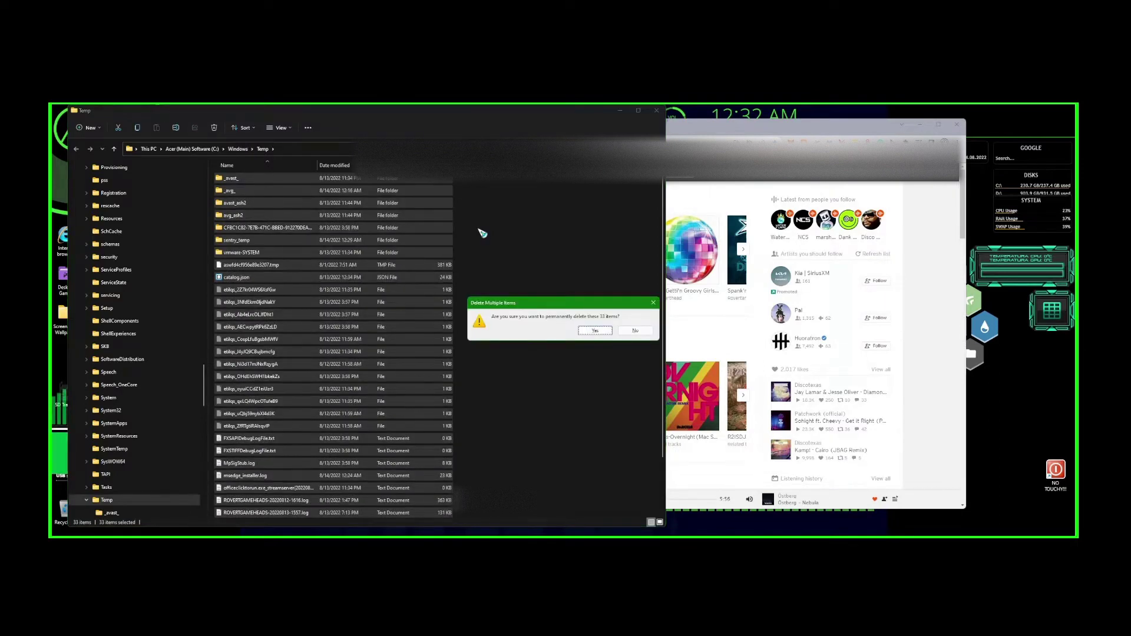
{"action": "key", "text": "Return"}
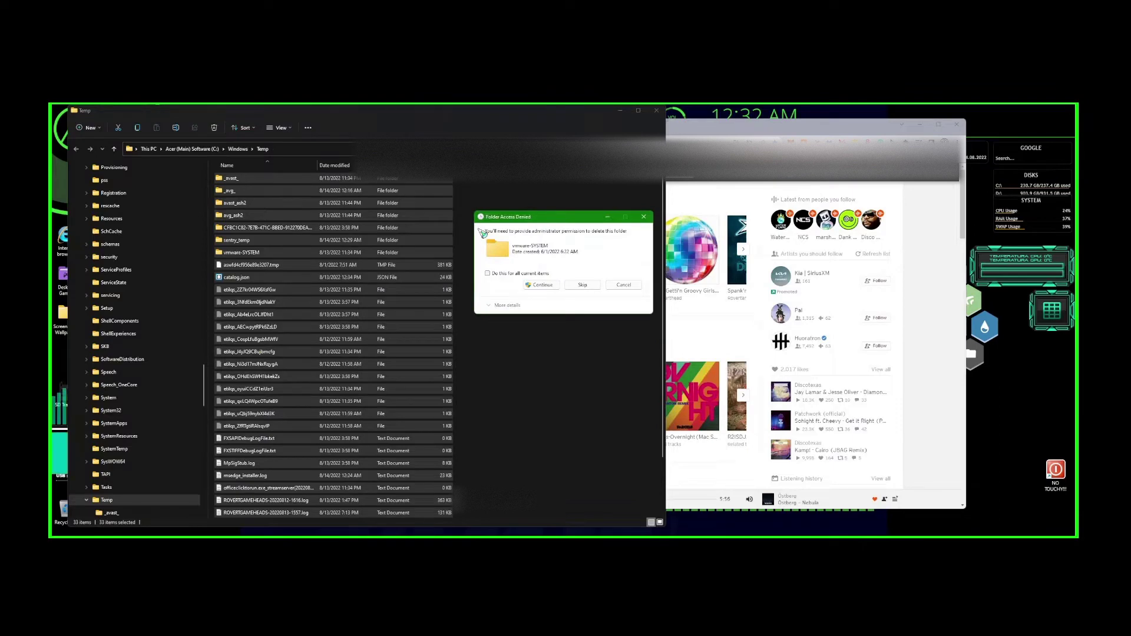
{"action": "key", "text": "alt+a"}
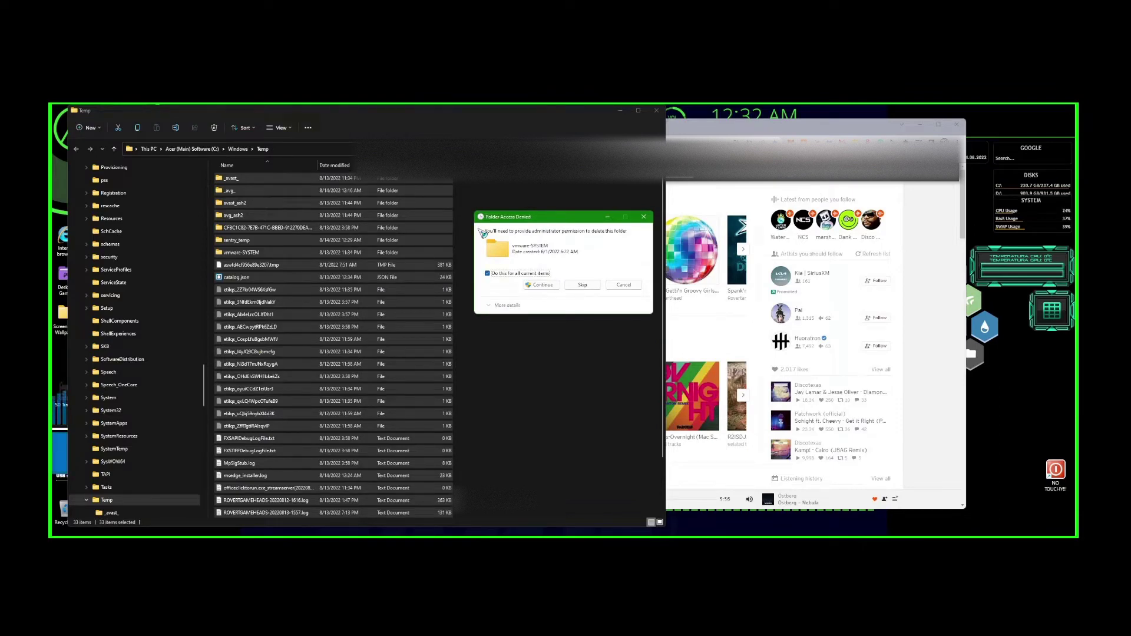
{"action": "key", "text": "Tab"}
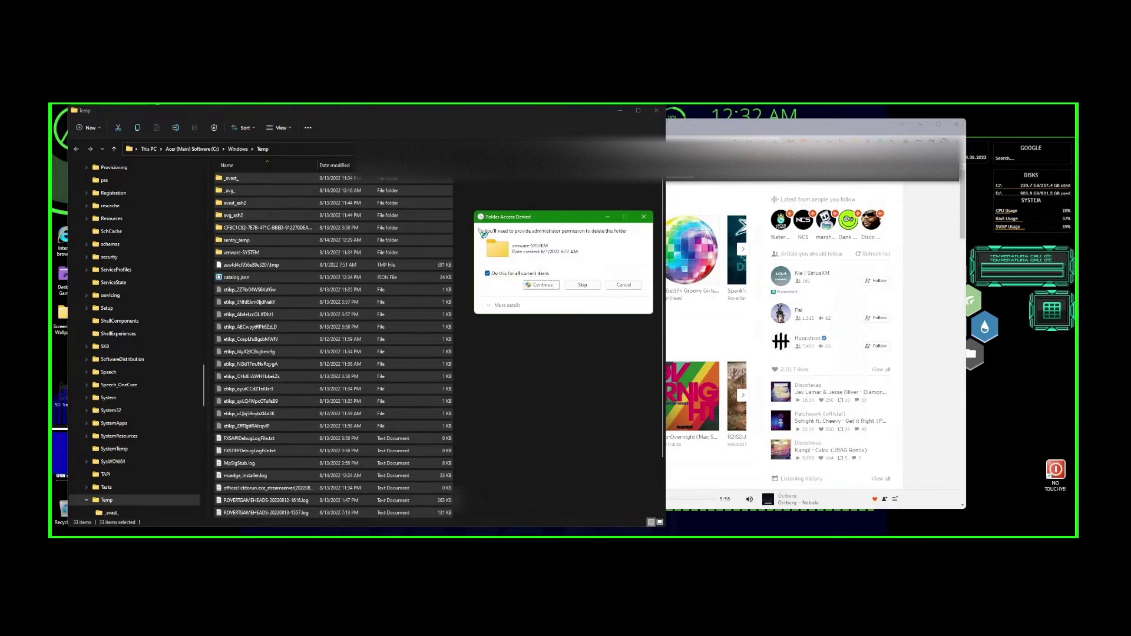
{"action": "key", "text": "Return"}
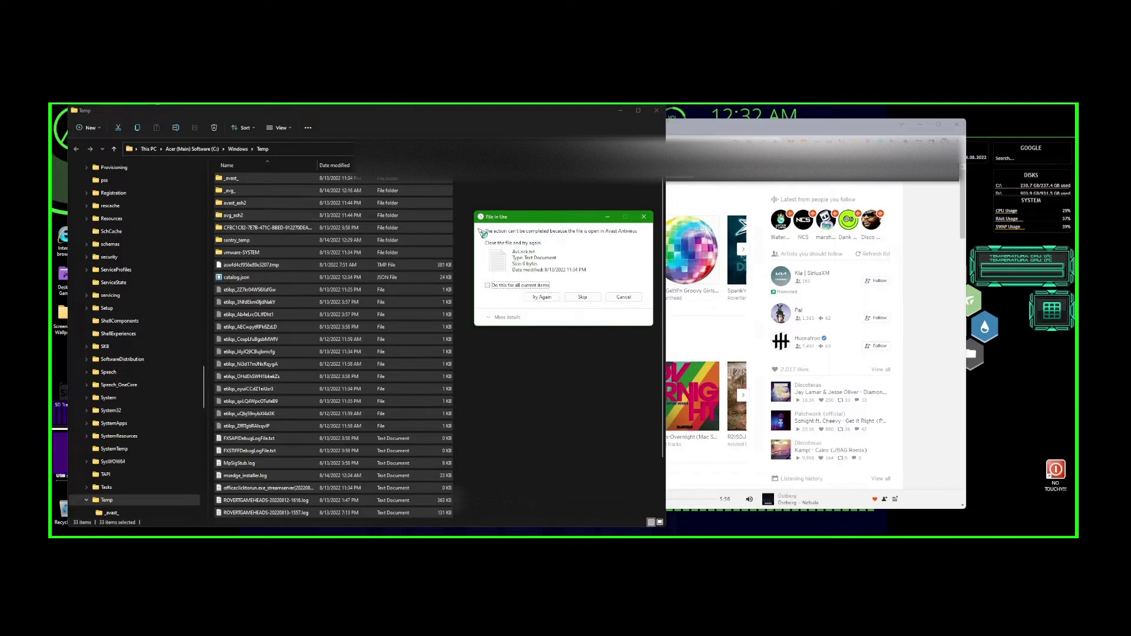
{"action": "key", "text": "alt+a"}
{"action": "key", "text": "Tab"}
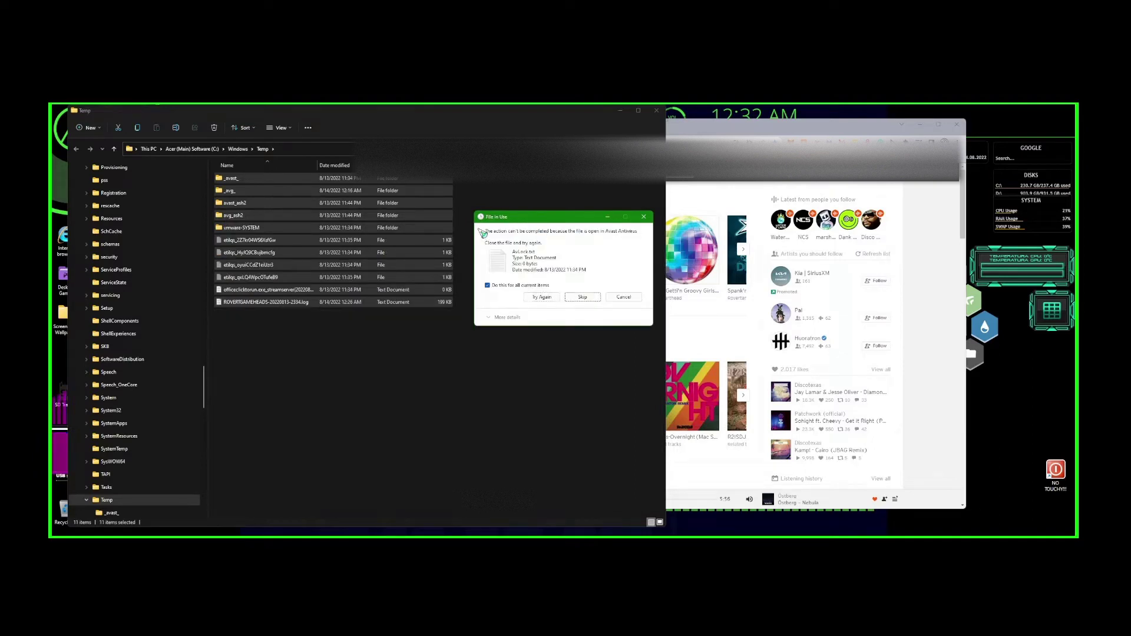
{"action": "key", "text": "Return"}
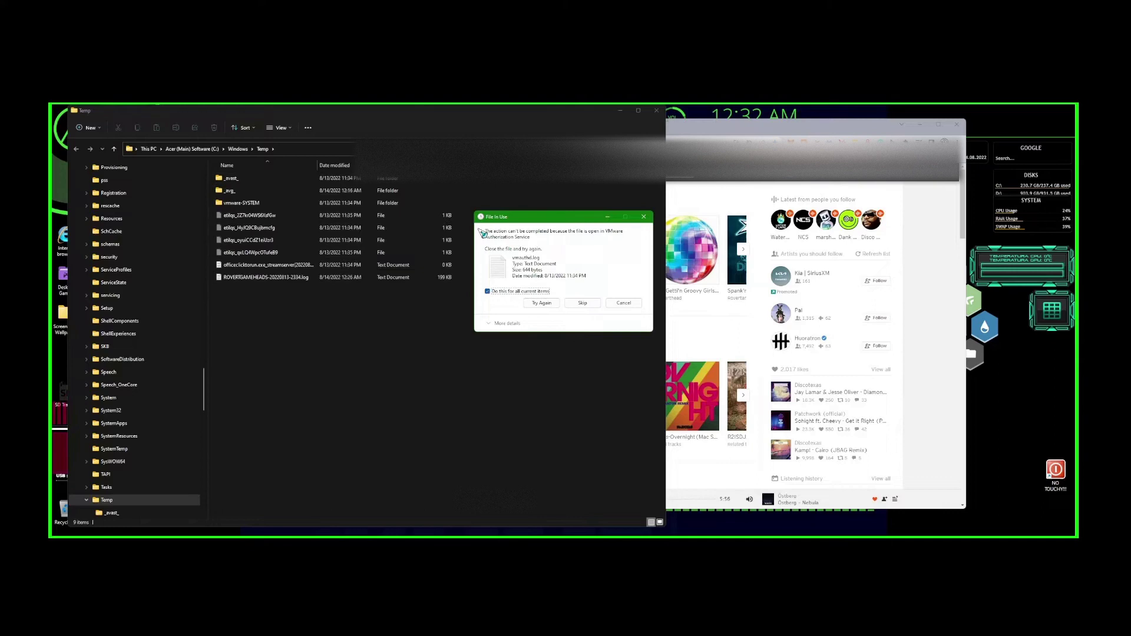
{"action": "key", "text": "Return"}
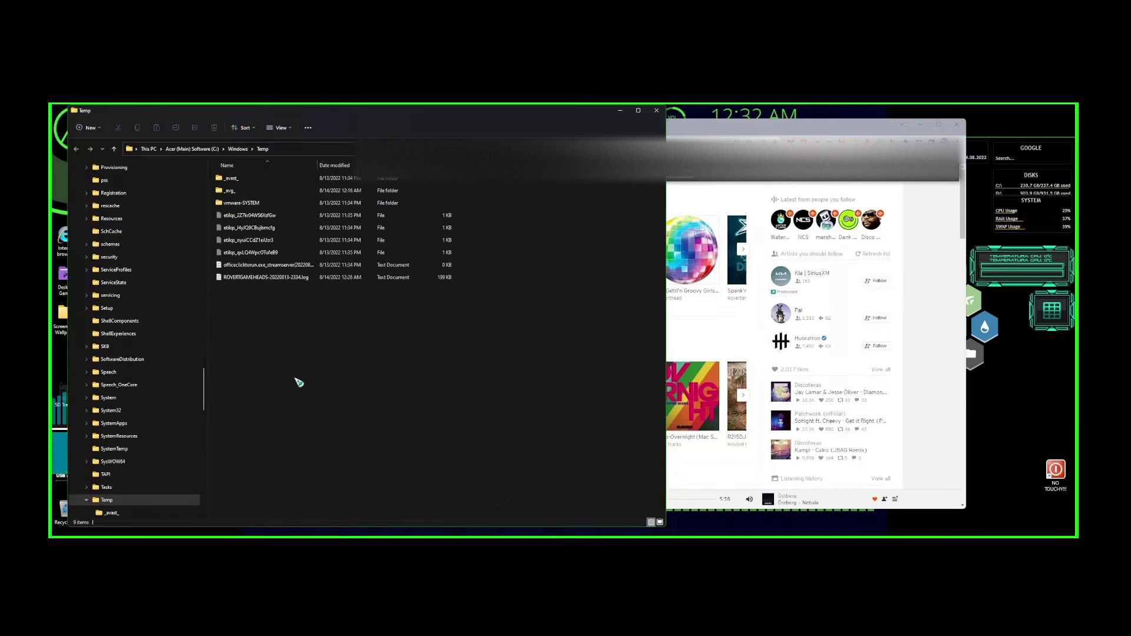
Step: Close the Windows Temp folder and run %Temp% to open the user's AppData\Local\Temp folder
{"action": "key", "text": "alt+F4"}
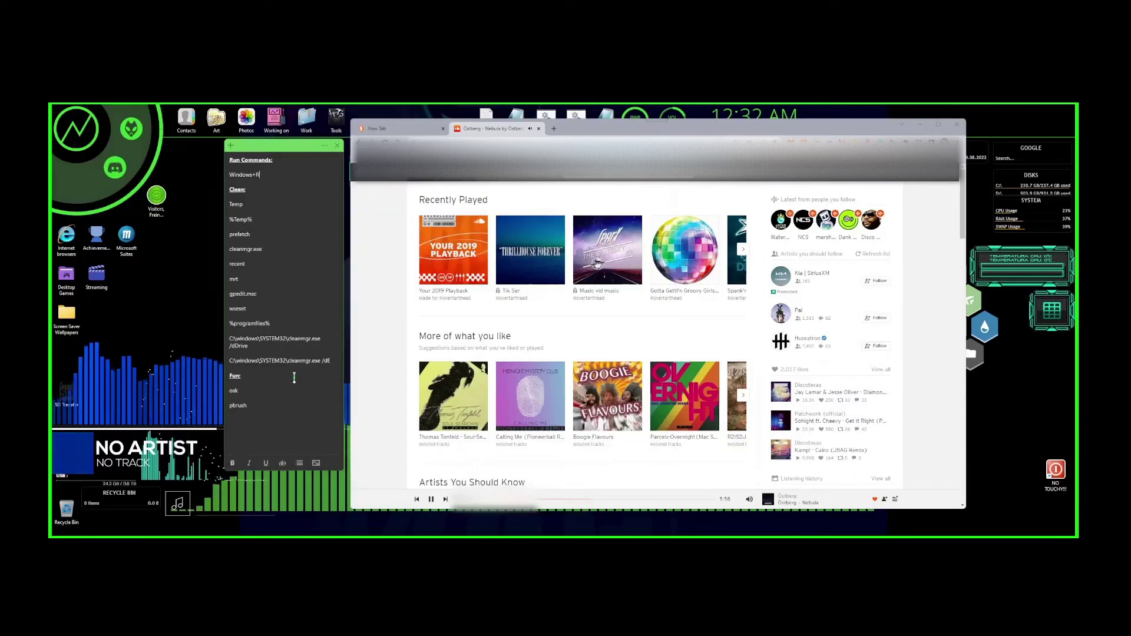
{"action": "left_click", "coordinate": [261, 202]}
{"action": "left_click", "coordinate": [265, 219]}
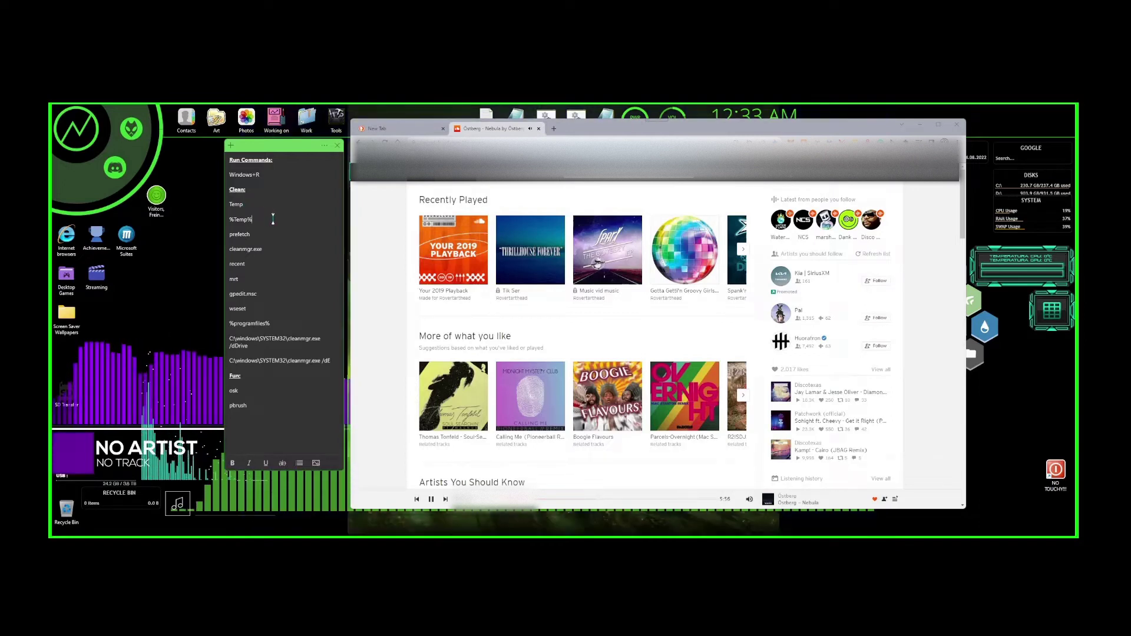
{"action": "key", "text": "super+r"}
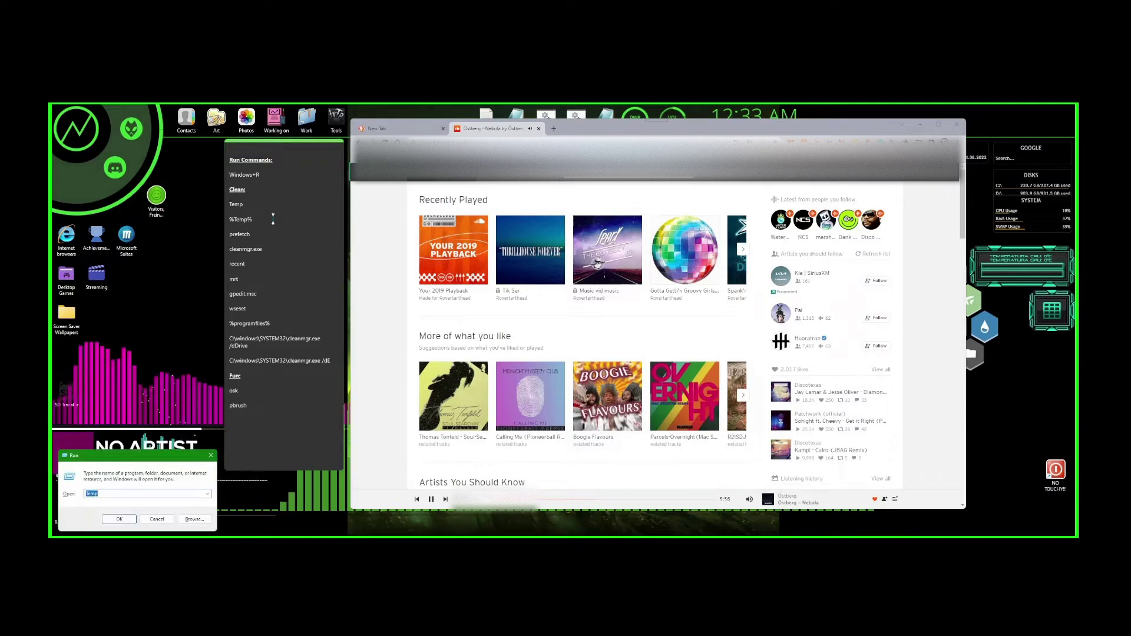
{"action": "type", "text": "%"}
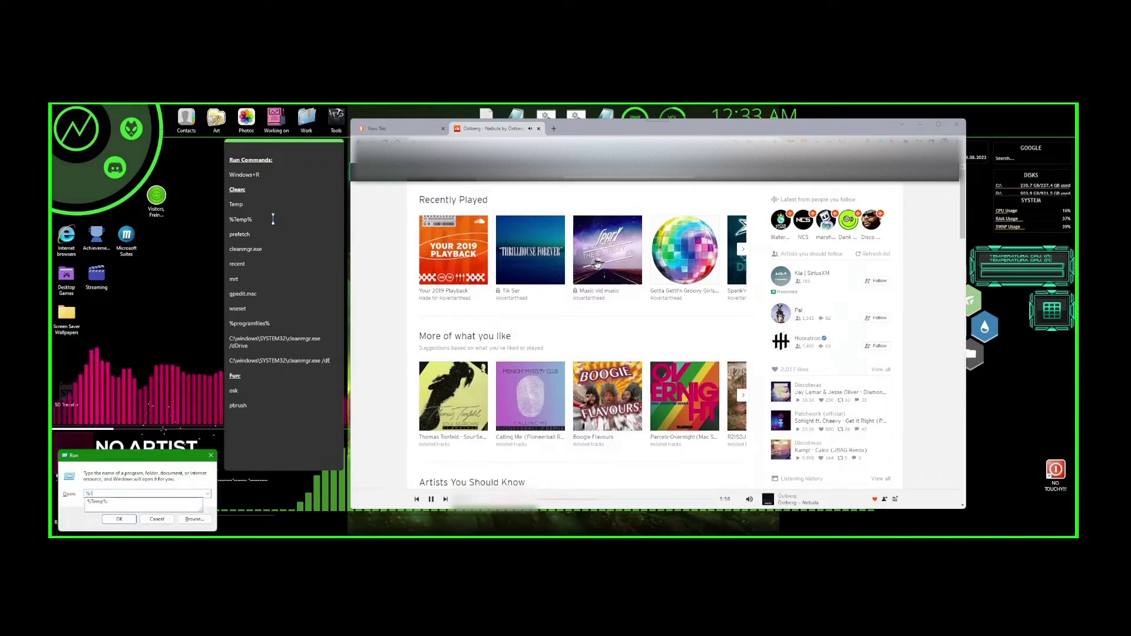
{"action": "type", "text": "Temp%"}
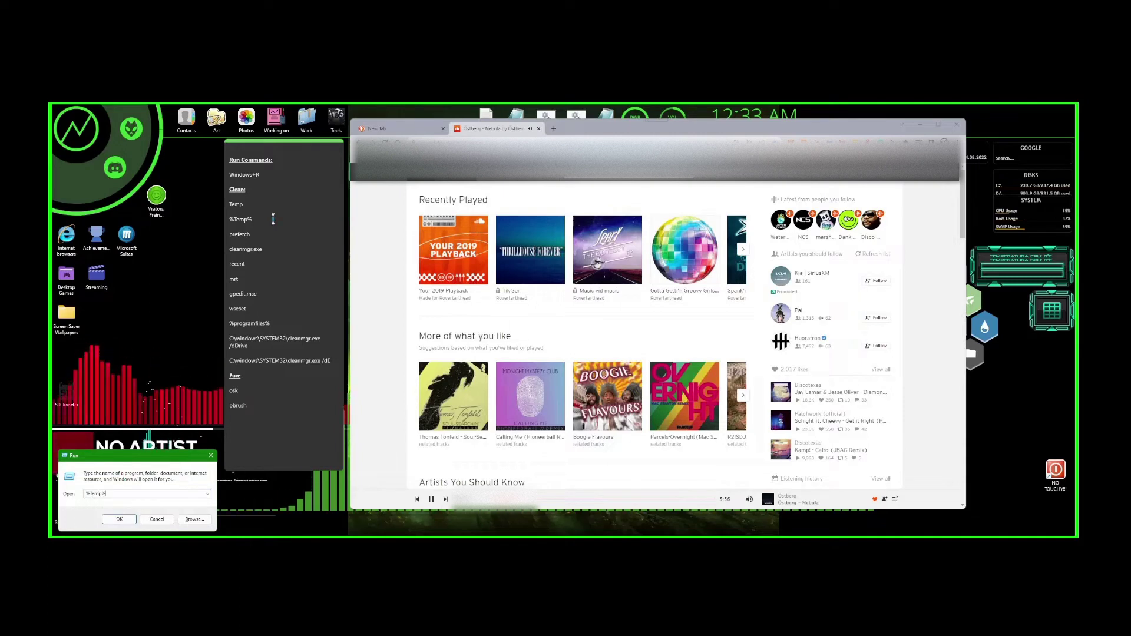
{"action": "key", "text": "BackSpace"}
{"action": "key", "text": "BackSpace"}
{"action": "key", "text": "BackSpace"}
{"action": "key", "text": "BackSpace"}
{"action": "key", "text": "BackSpace"}
{"action": "type", "text": "te"}
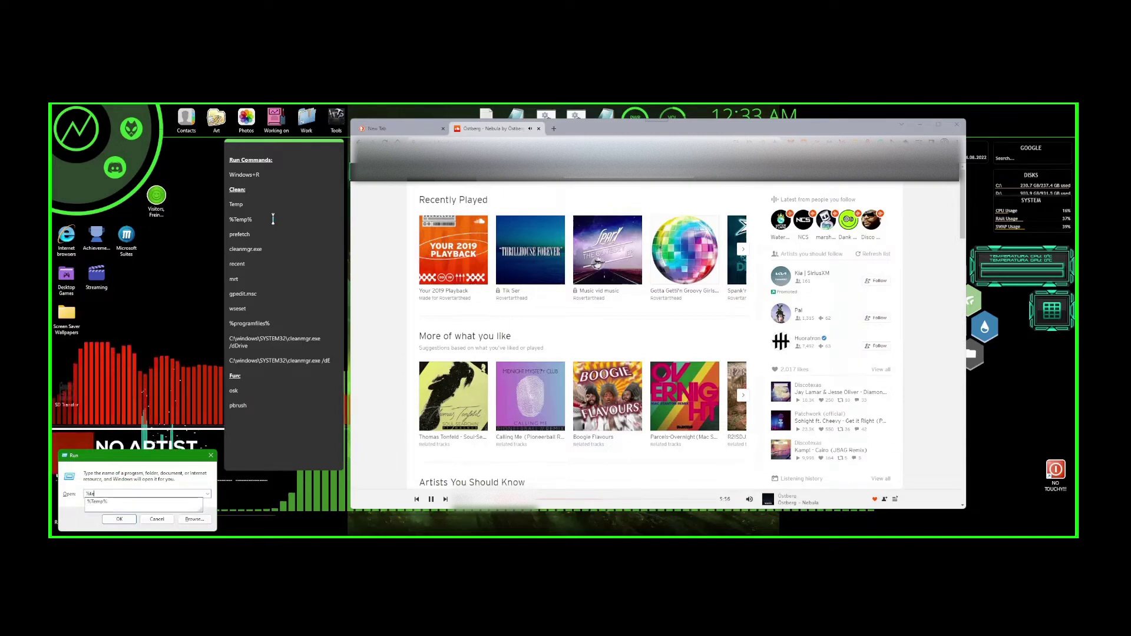
{"action": "type", "text": "mp5"}
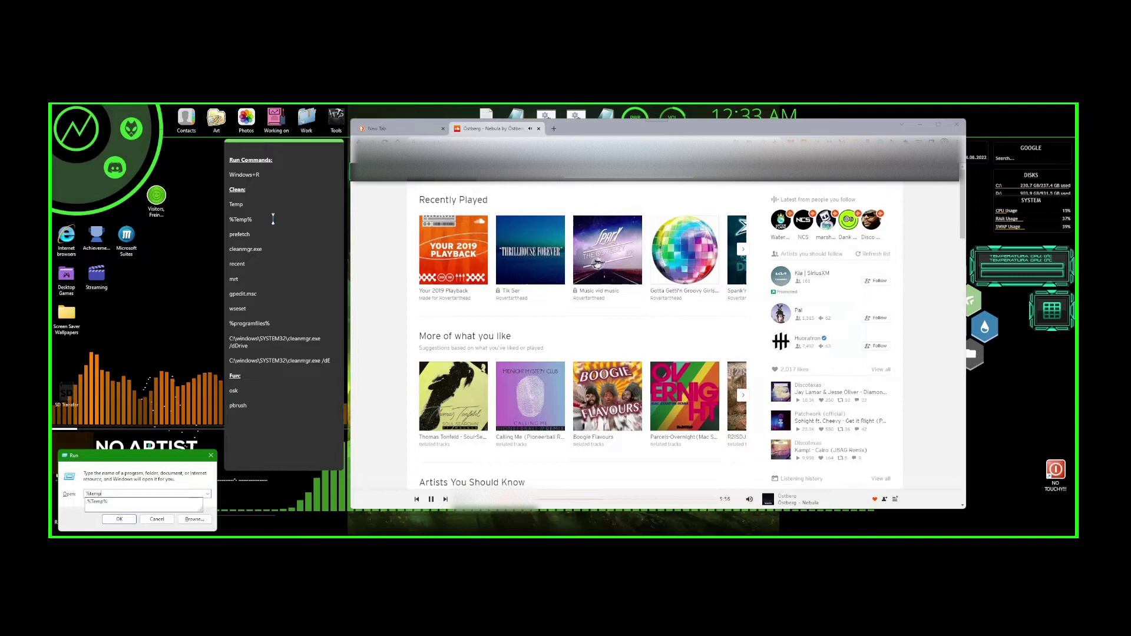
{"action": "key", "text": "Escape"}
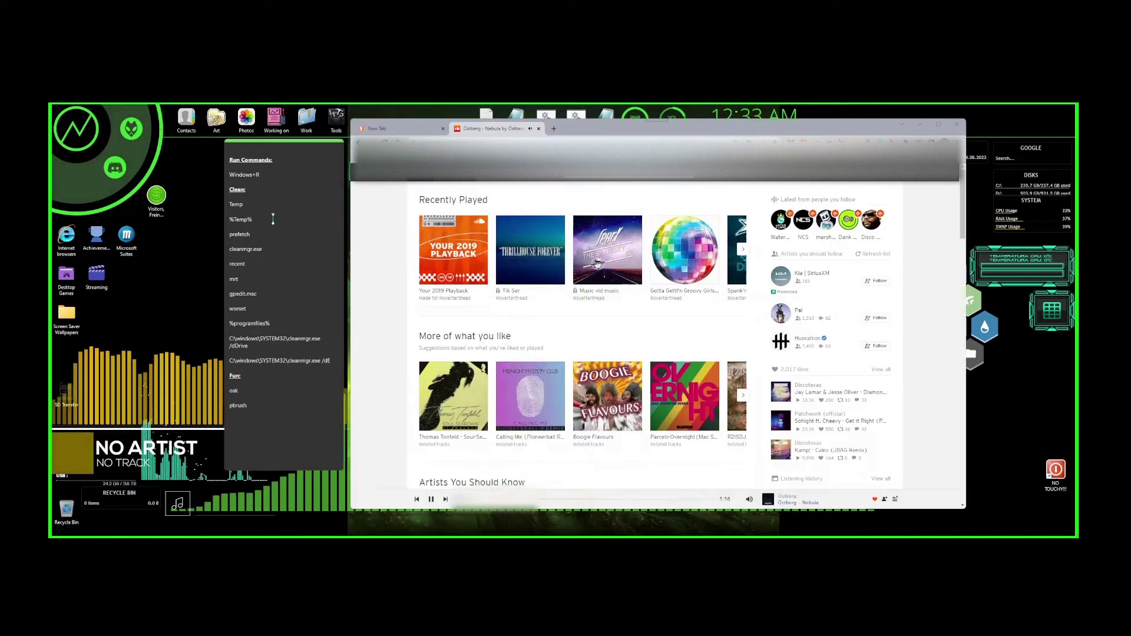
{"action": "left_click", "coordinate": [273, 219]}
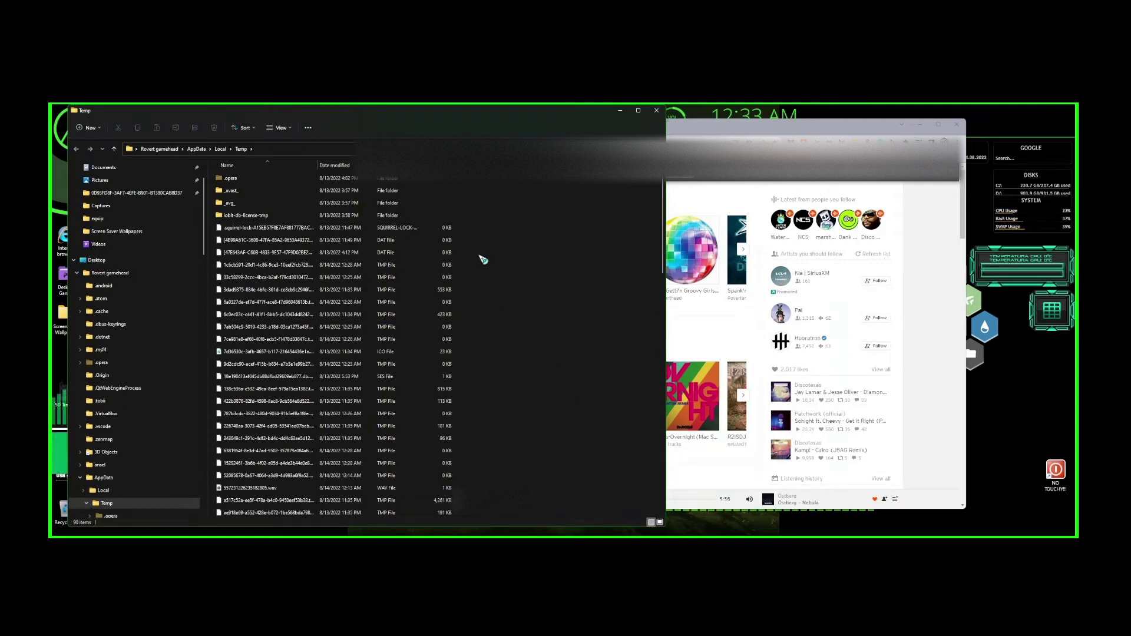
Step: Delete the user Temp folder's contents, skipping every in-use file, then clear the selection
{"action": "key", "text": "ctrl+a"}
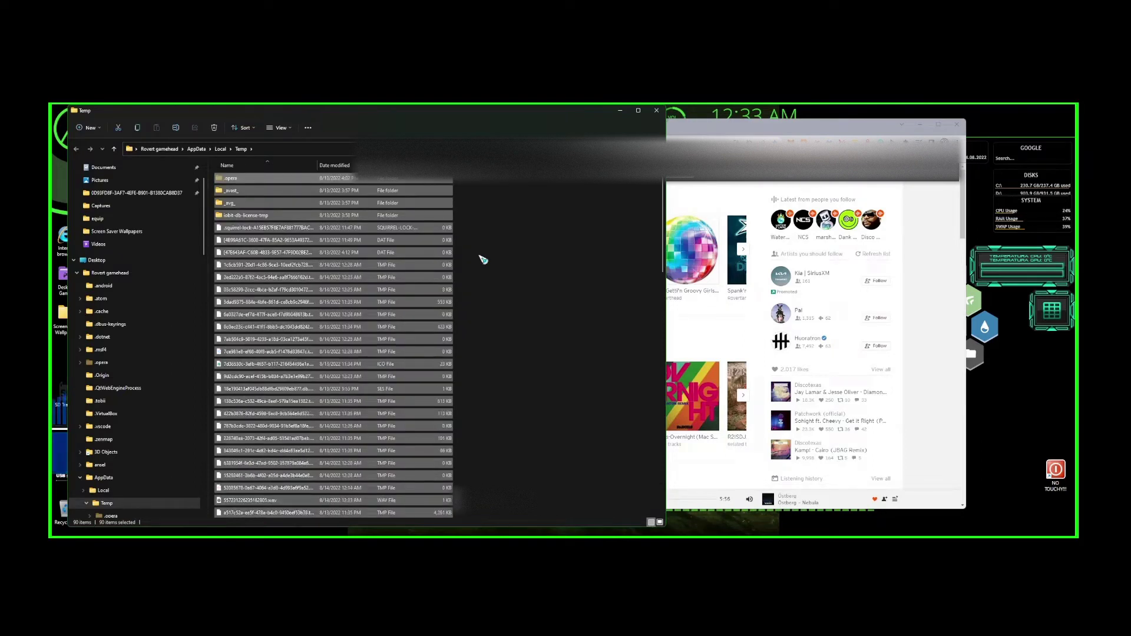
{"action": "key", "text": "Delete"}
{"action": "key", "text": "Return"}
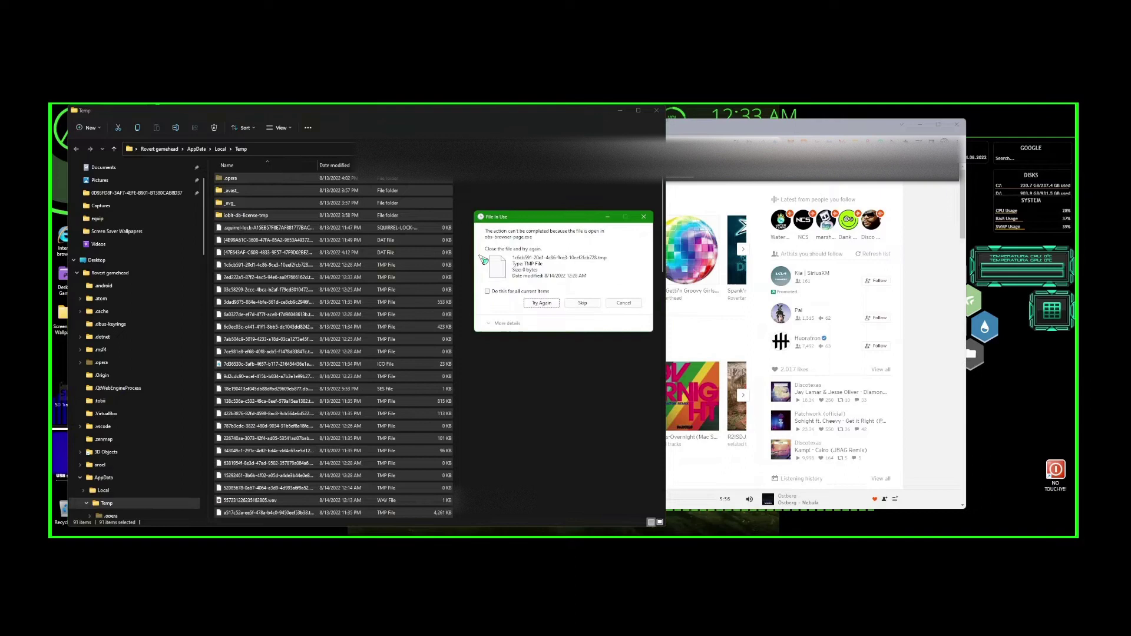
{"action": "key", "text": "shift+Tab"}
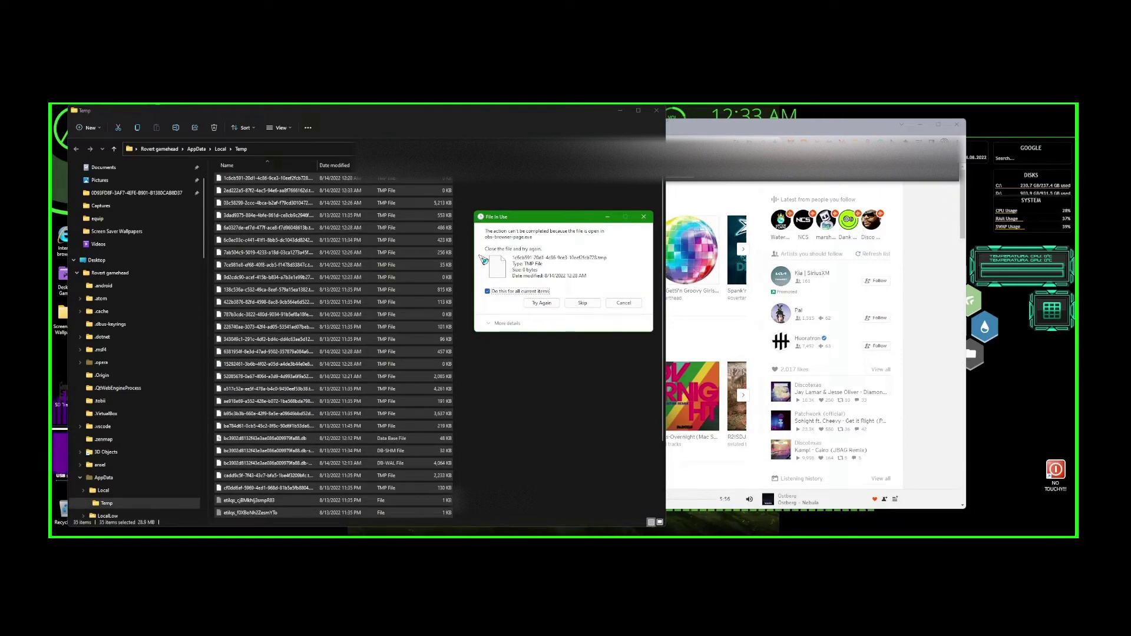
{"action": "key", "text": "Tab"}
{"action": "key", "text": "Return"}
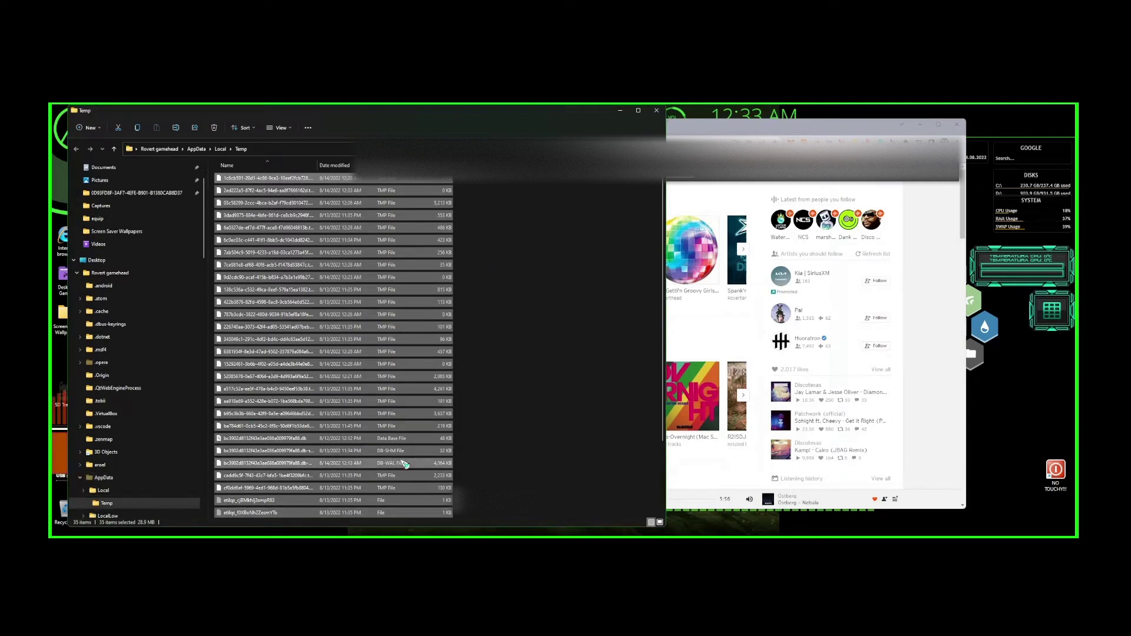
{"action": "left_click", "coordinate": [528, 329]}
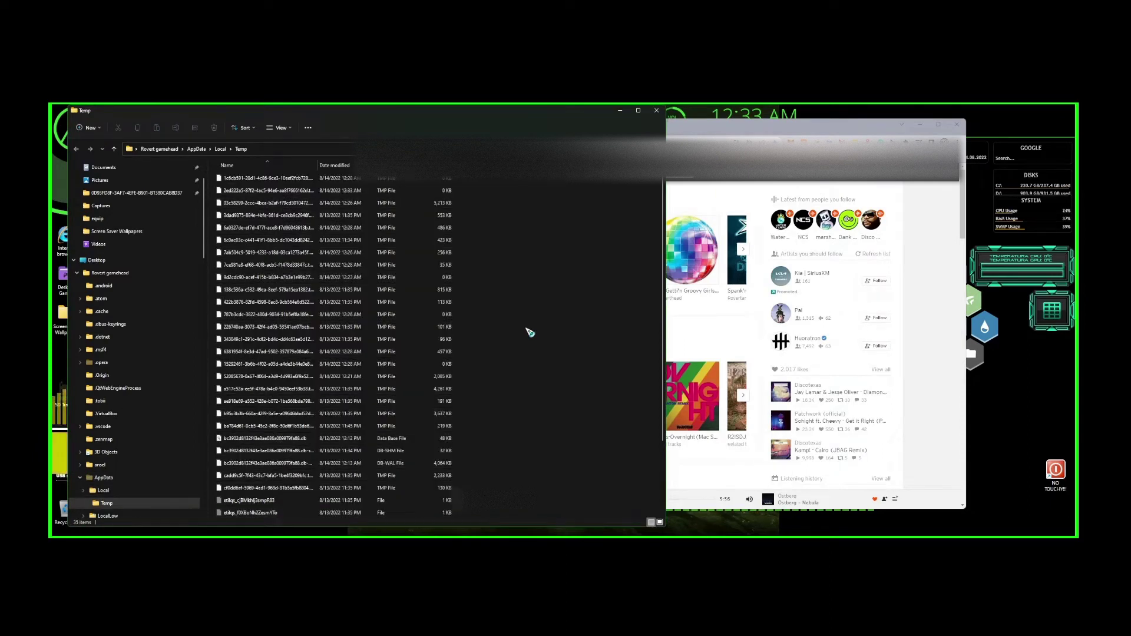
Step: Close the user Temp folder and open the Prefetch folder with the prefetch Run command
{"action": "key", "text": "alt+F4"}
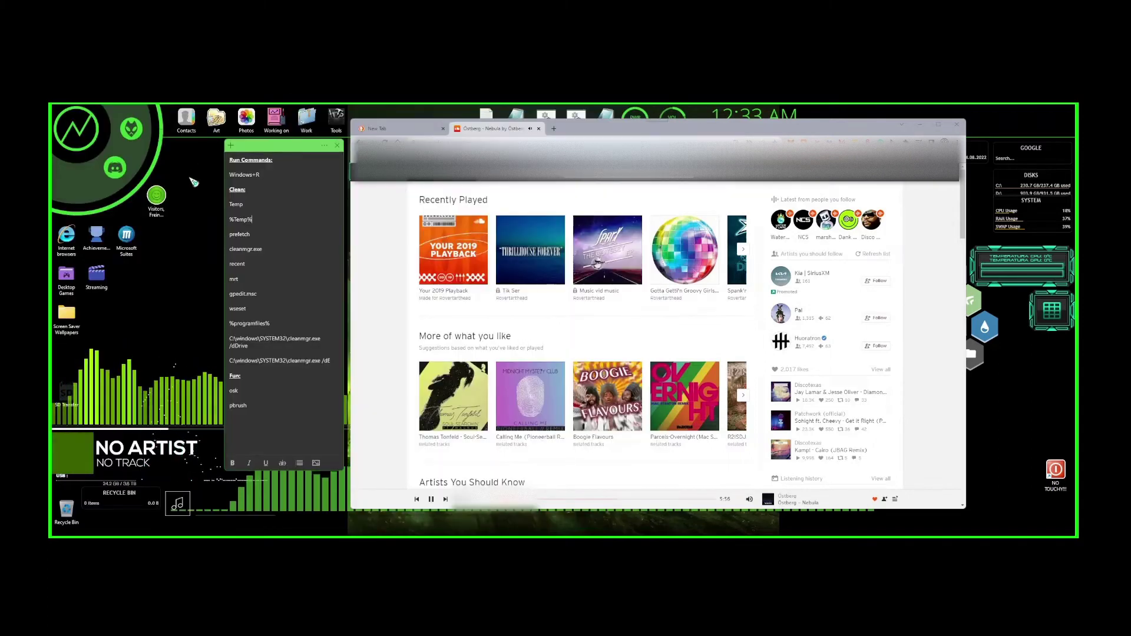
{"action": "left_click", "coordinate": [263, 235]}
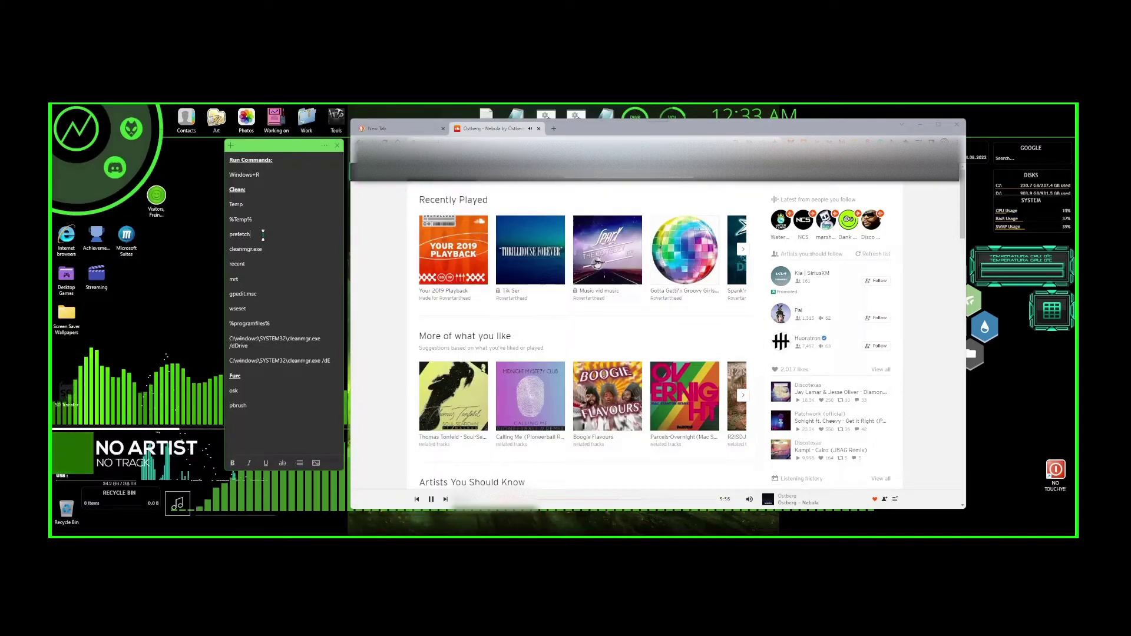
{"action": "key", "text": "super+r"}
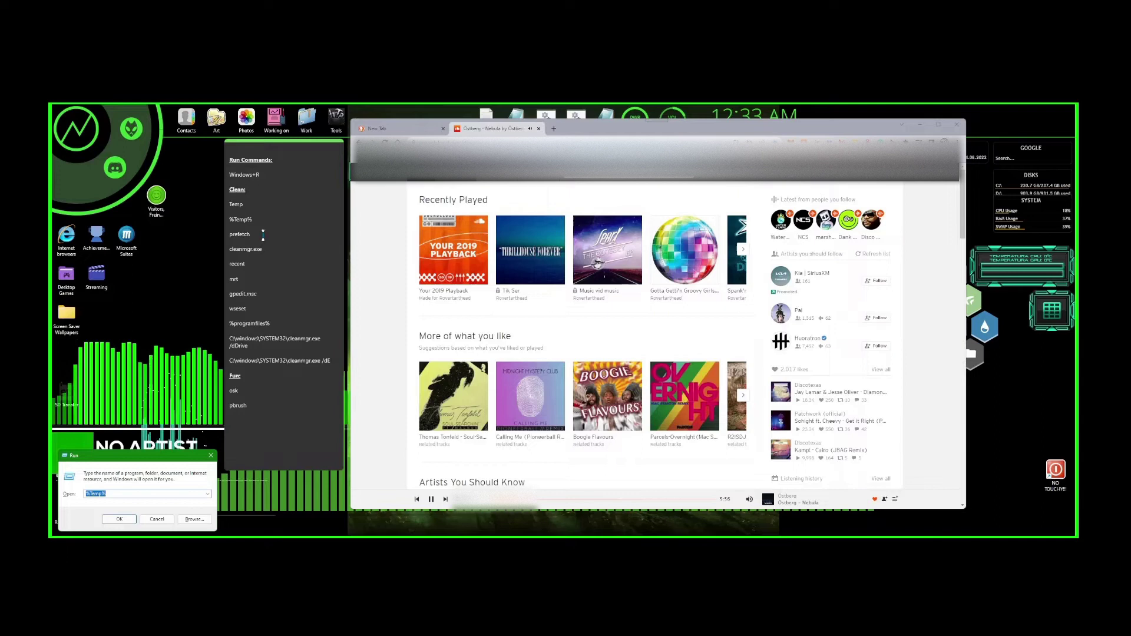
{"action": "type", "text": "prefetch"}
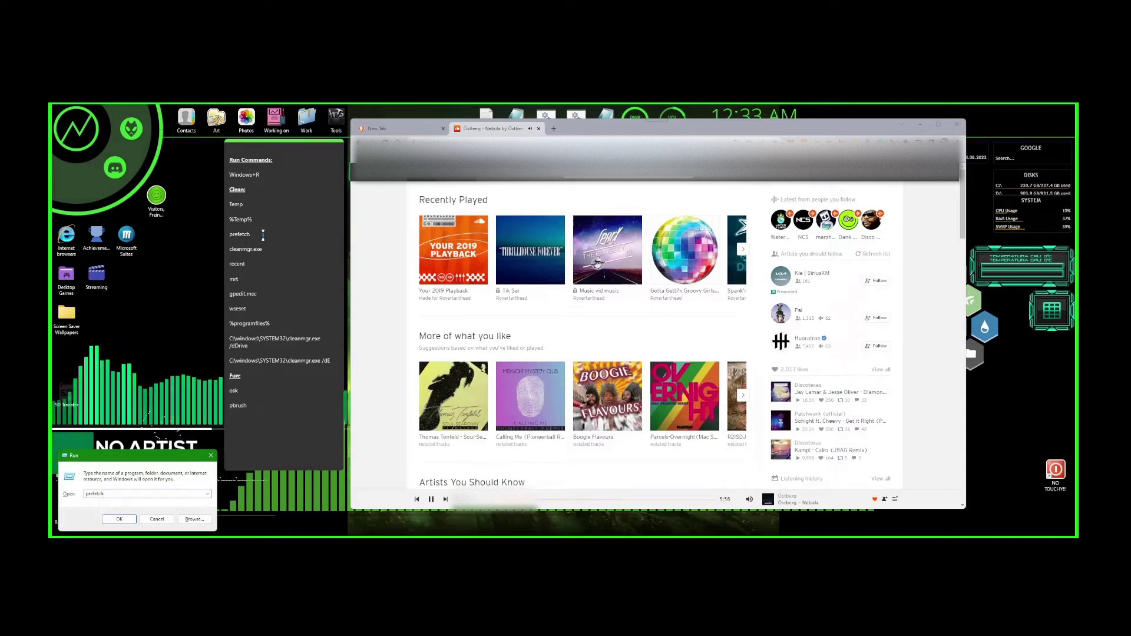
{"action": "key", "text": "Return"}
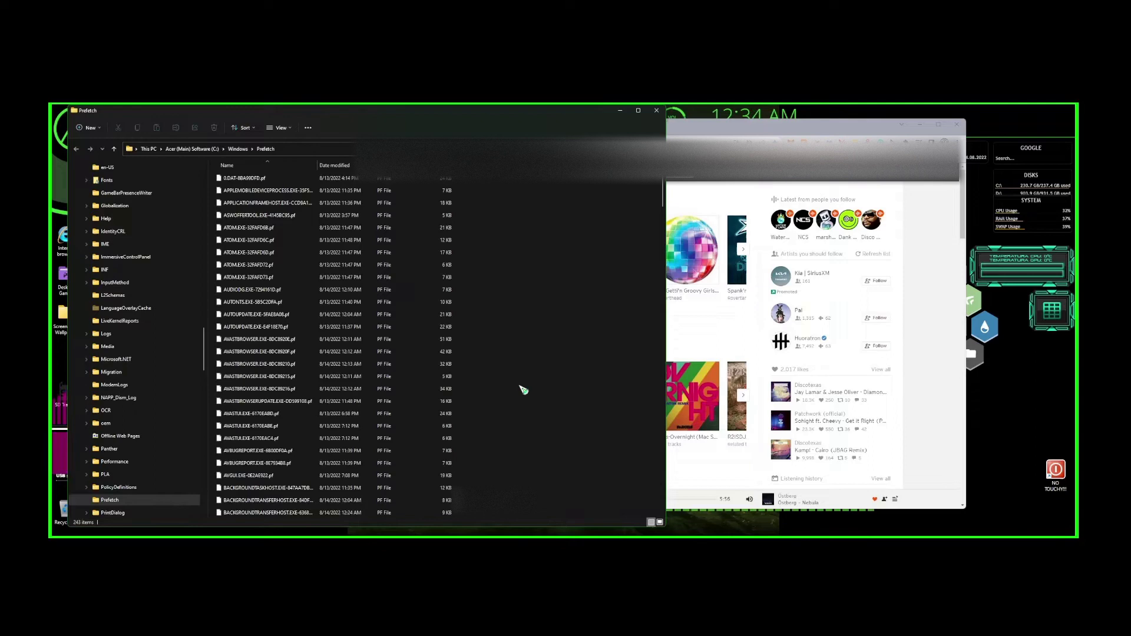
Step: Delete all 243 Prefetch files and close the Prefetch folder window
{"action": "key", "text": "ctrl+a"}
{"action": "key", "text": "Delete"}
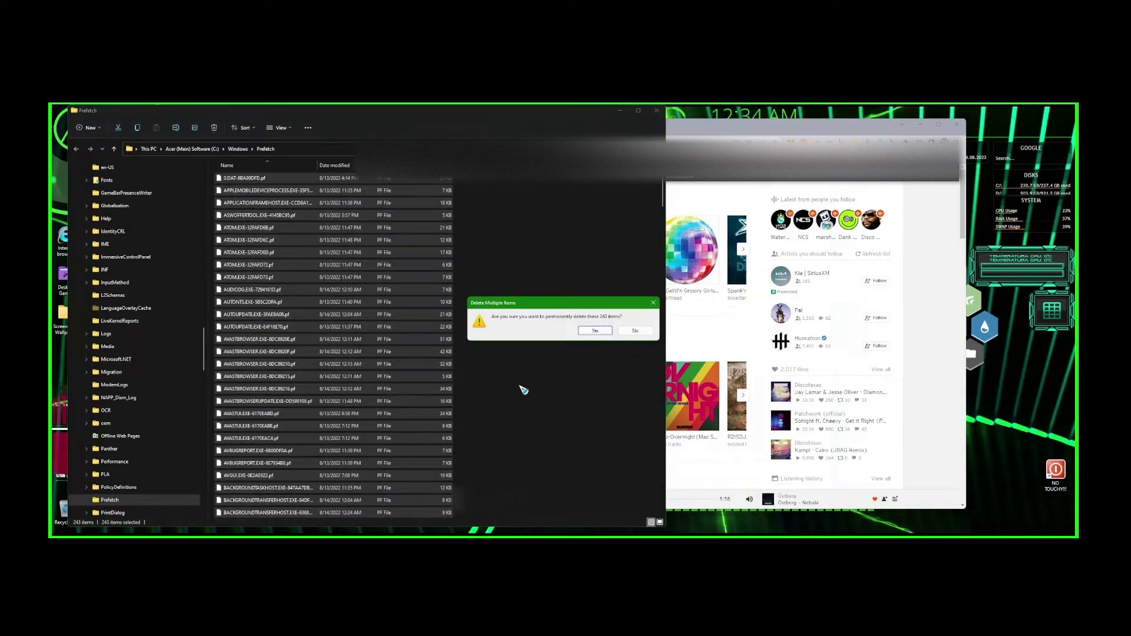
{"action": "key", "text": "Return"}
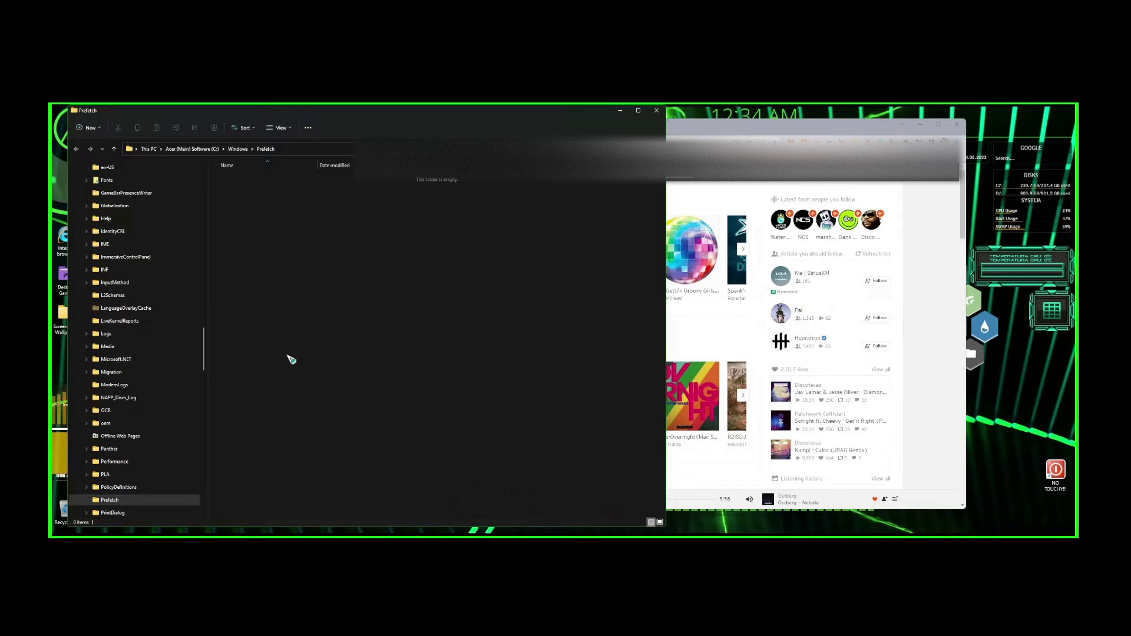
{"action": "key", "text": "alt+F4"}
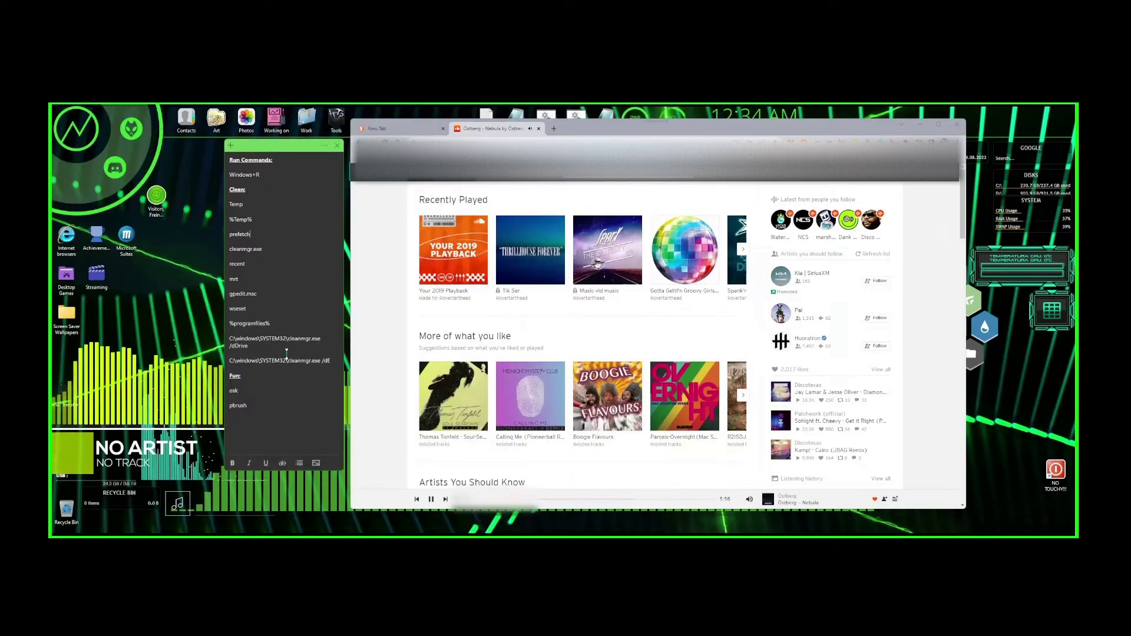
{"action": "left_click", "coordinate": [275, 248]}
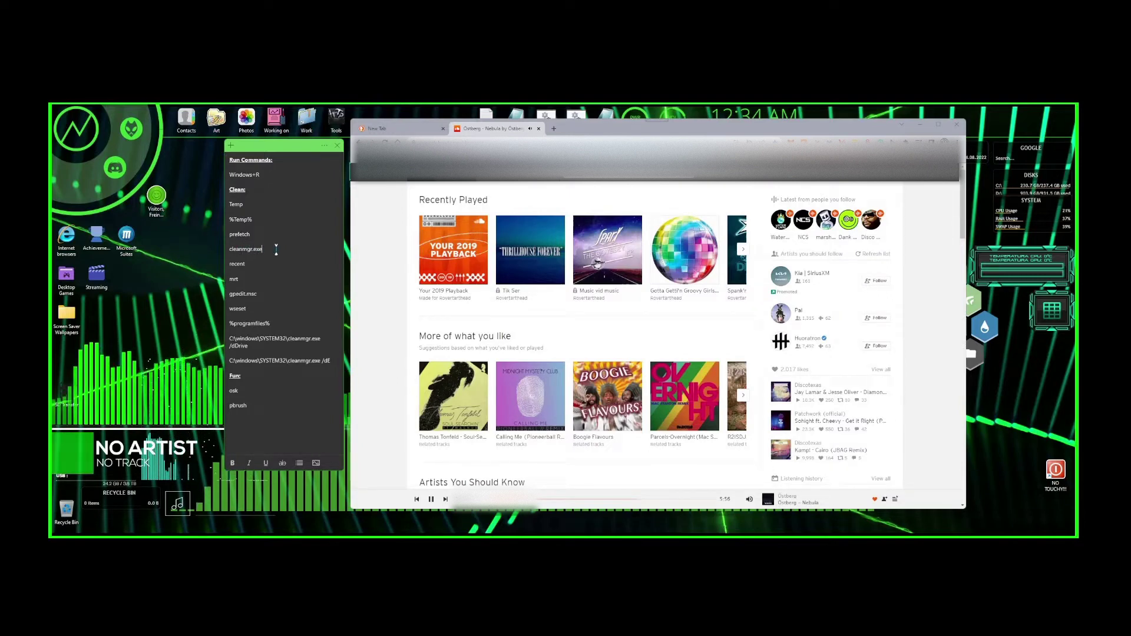
Step: Run cleanmgr.exe and start Disk Cleanup scanning Acer (Main) Software (C:)
{"action": "key", "text": "super+r"}
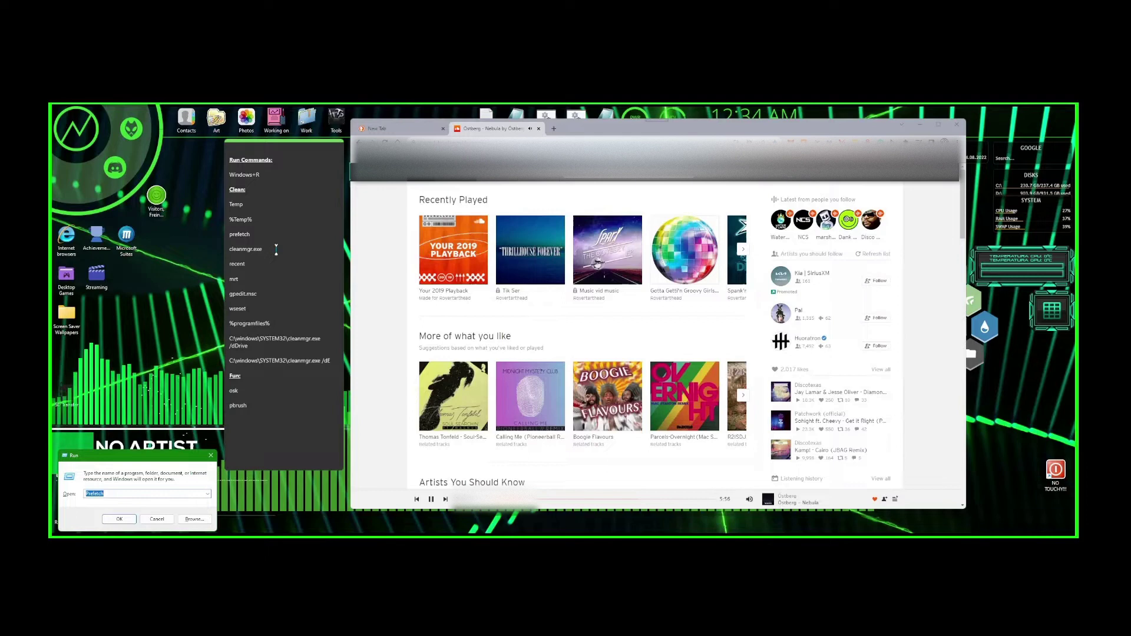
{"action": "type", "text": "clean"}
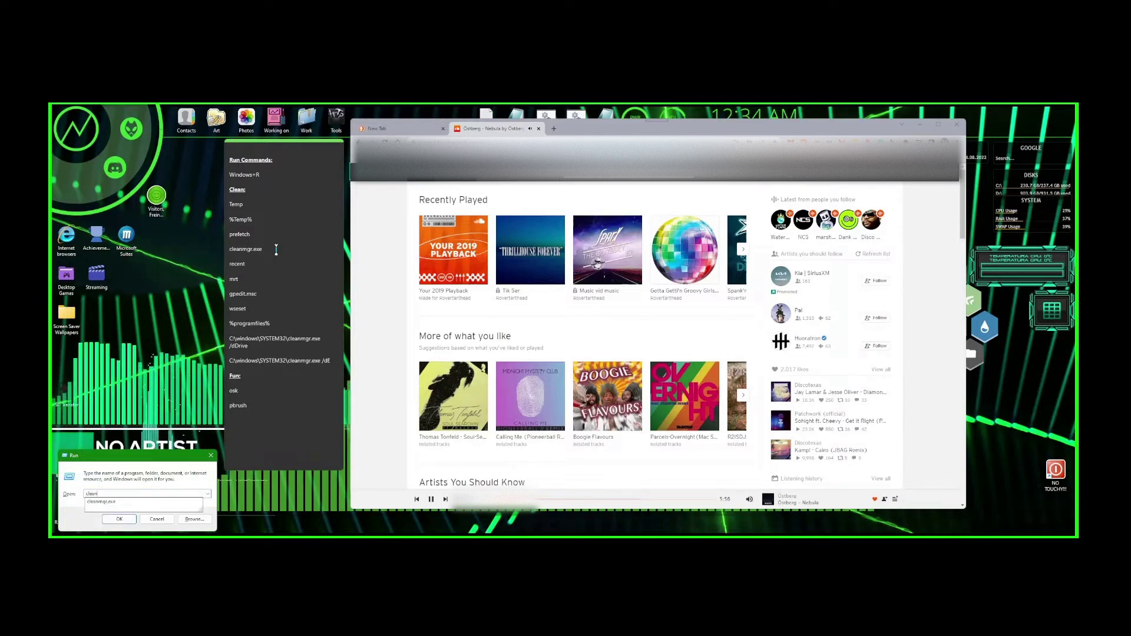
{"action": "type", "text": "mgr.exe"}
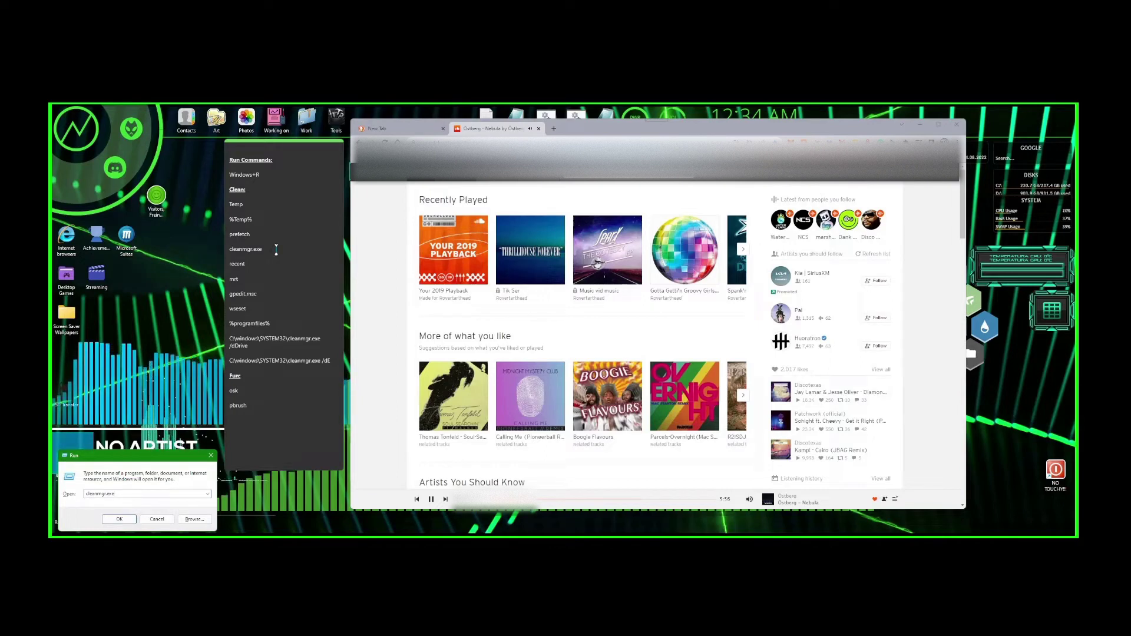
{"action": "key", "text": "Return"}
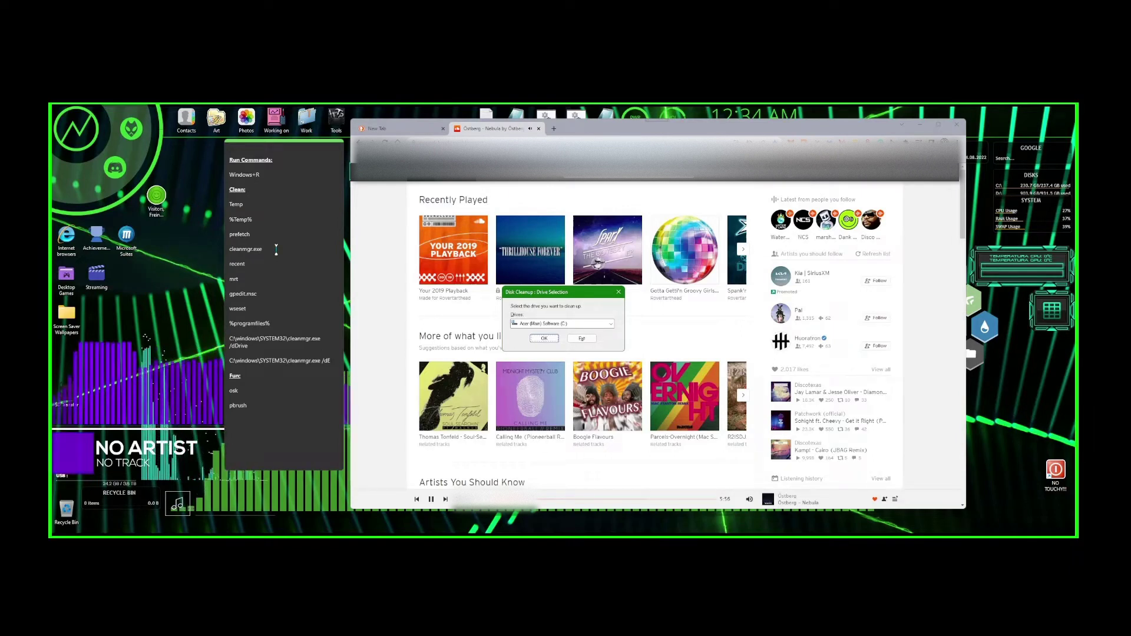
{"action": "key", "text": "shift+Tab"}
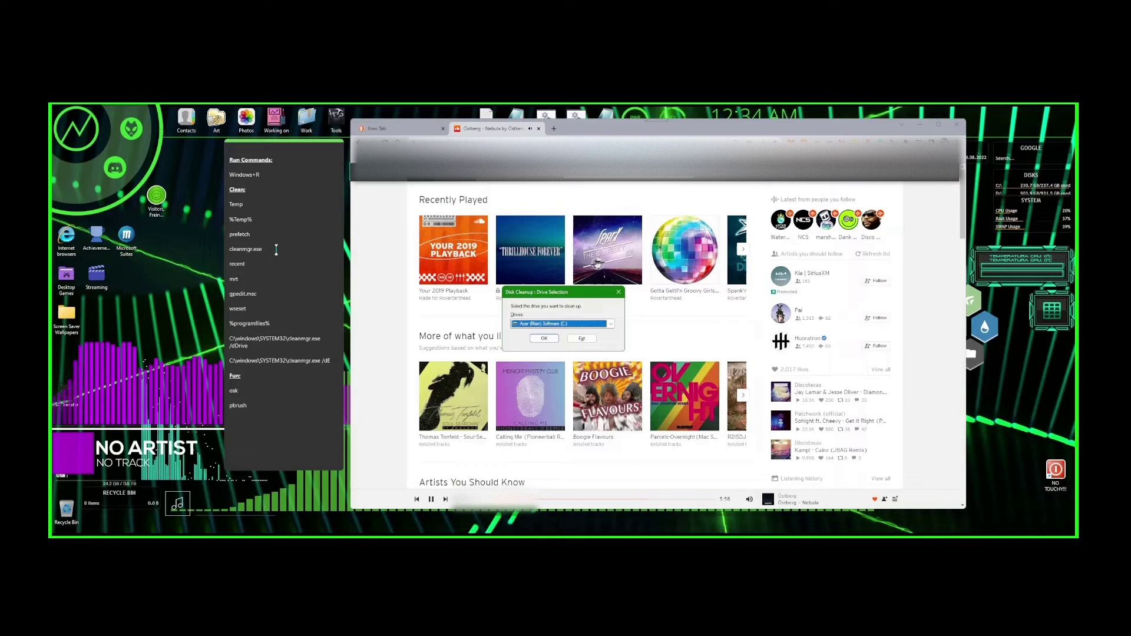
{"action": "key", "text": "Down"}
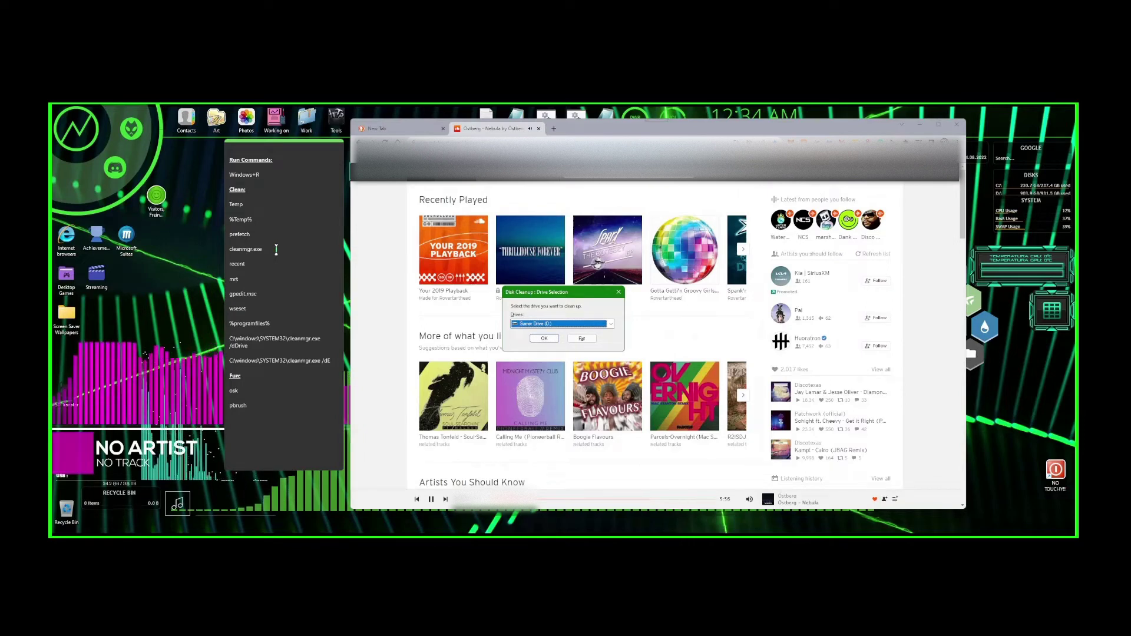
{"action": "key", "text": "Down"}
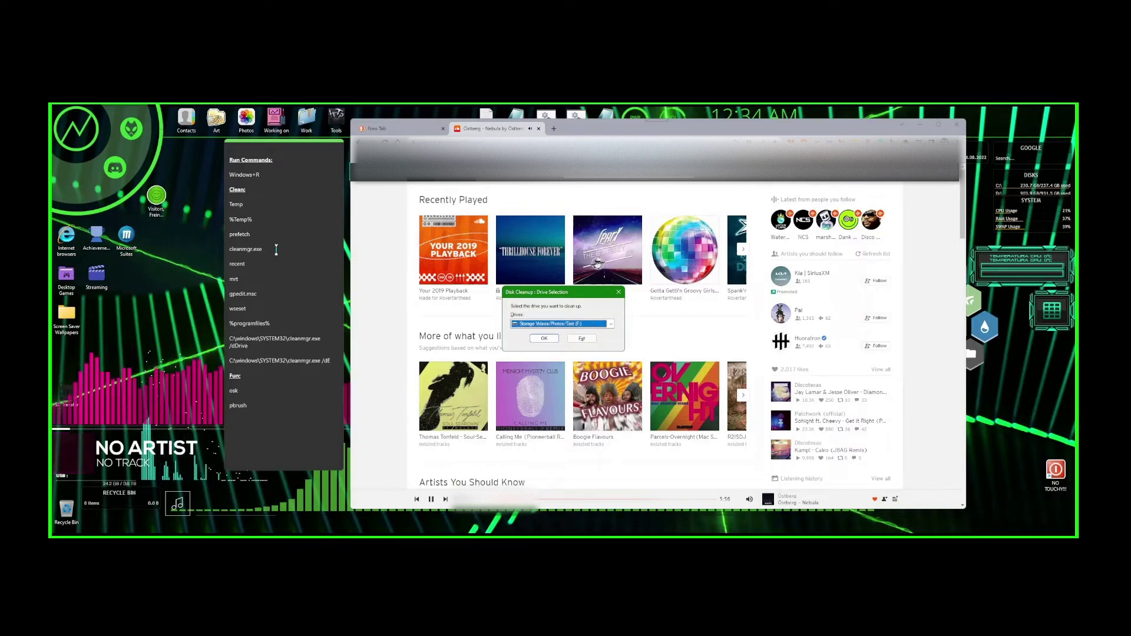
{"action": "key", "text": "Up"}
{"action": "key", "text": "Up"}
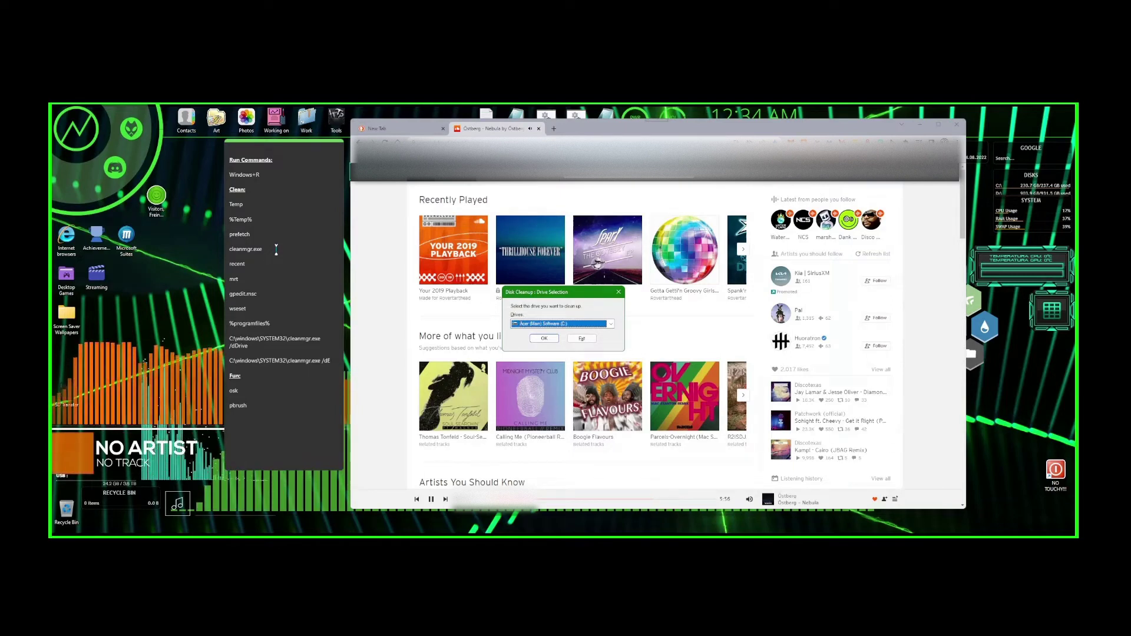
{"action": "key", "text": "Return"}
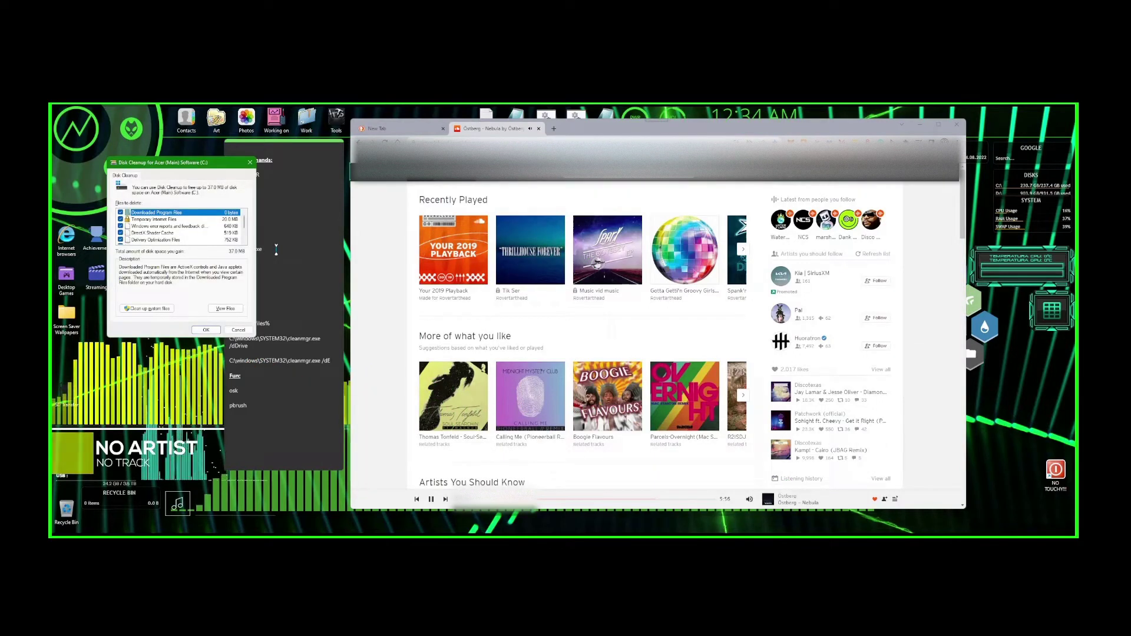
Step: Confirm permanent deletion of the ticked file categories on C: and let the cleanup finish
{"action": "key", "text": "Down"}
{"action": "key", "text": "Down"}
{"action": "key", "text": "Down"}
{"action": "key", "text": "Down"}
{"action": "key", "text": "Down"}
{"action": "key", "text": "Down"}
{"action": "key", "text": "Down"}
{"action": "key", "text": "Down"}
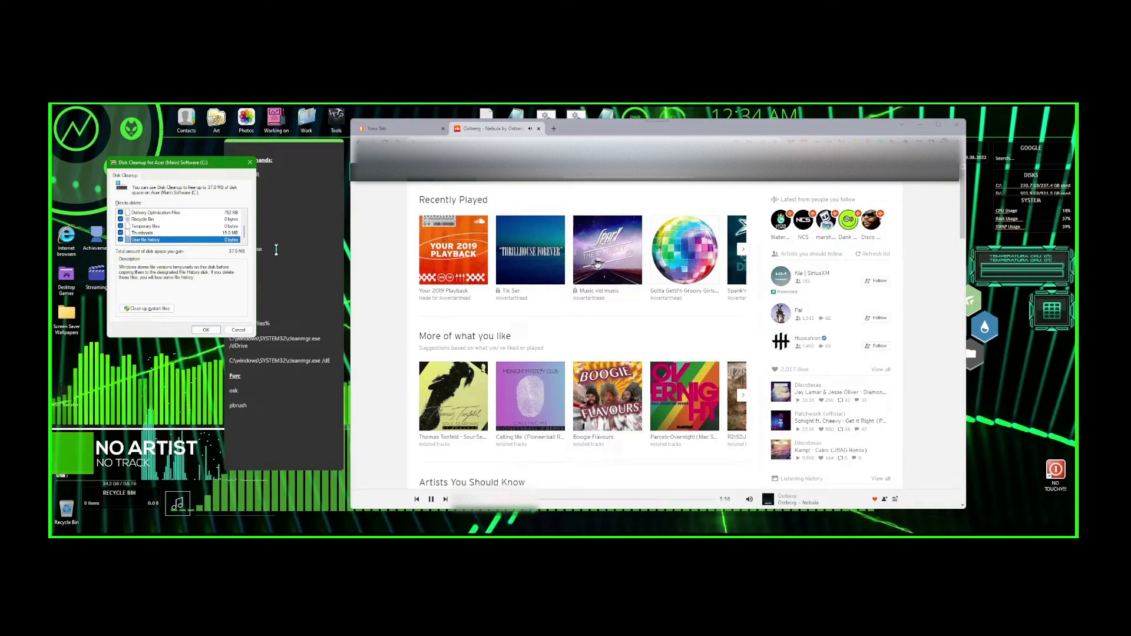
{"action": "key", "text": "Tab"}
{"action": "key", "text": "Tab"}
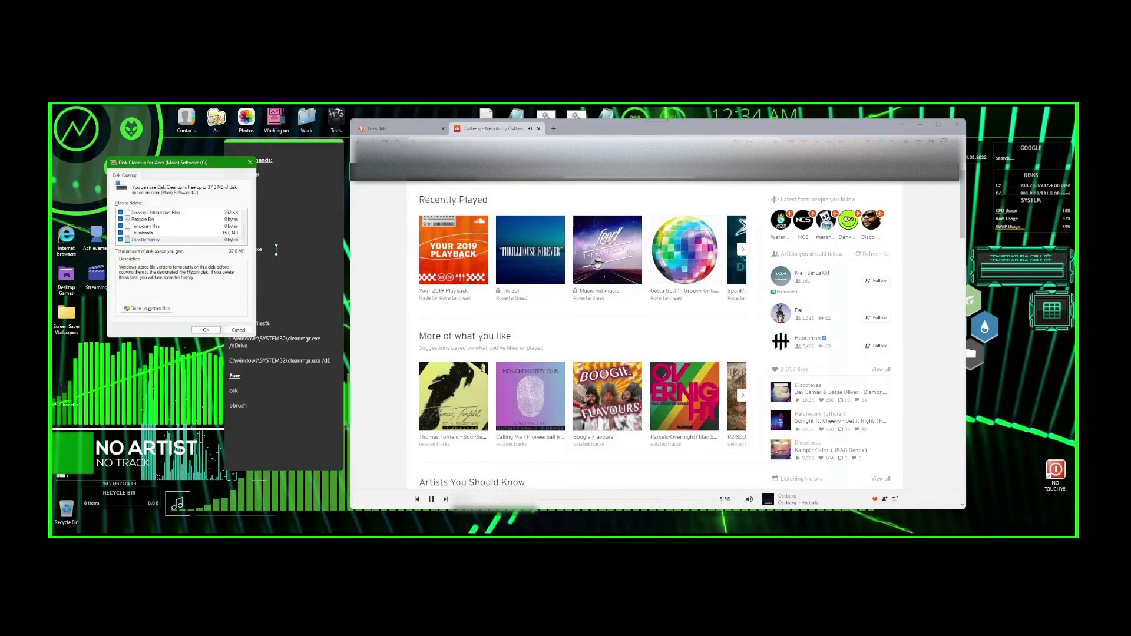
{"action": "key", "text": "Return"}
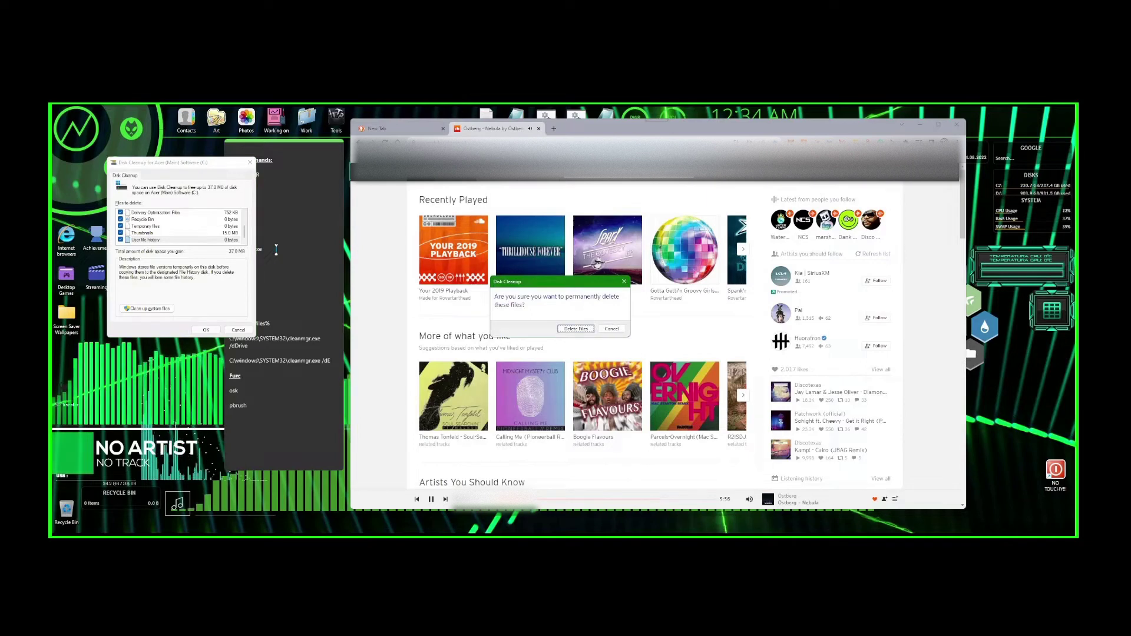
{"action": "key", "text": "Return"}
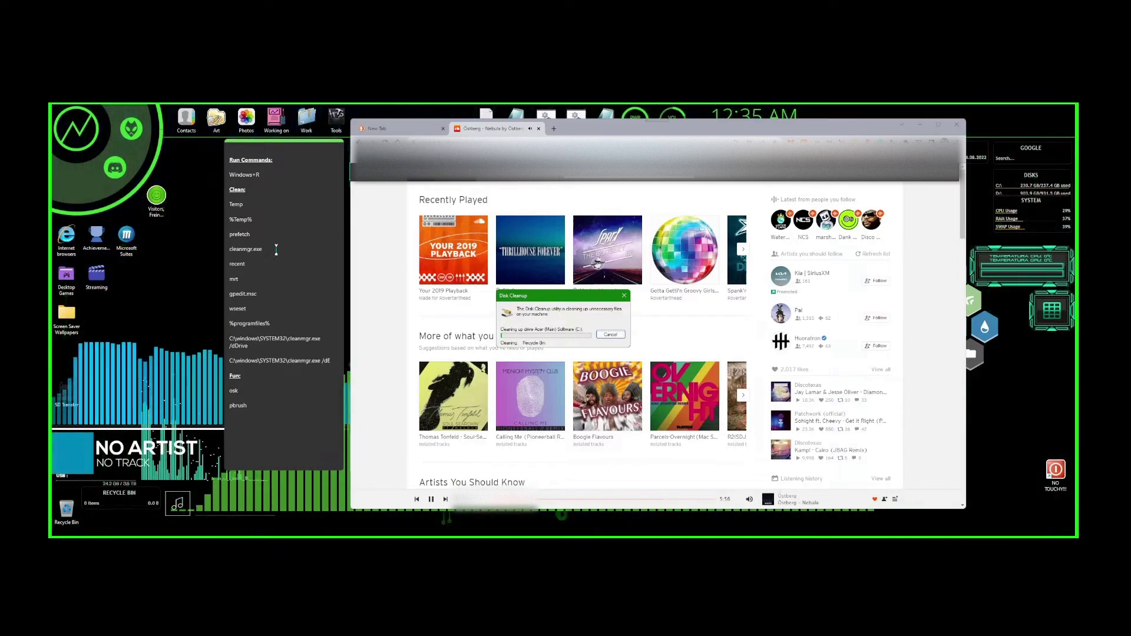
{"action": "left_click_drag", "start_coordinate": [247, 313], "coordinate": [184, 273]}
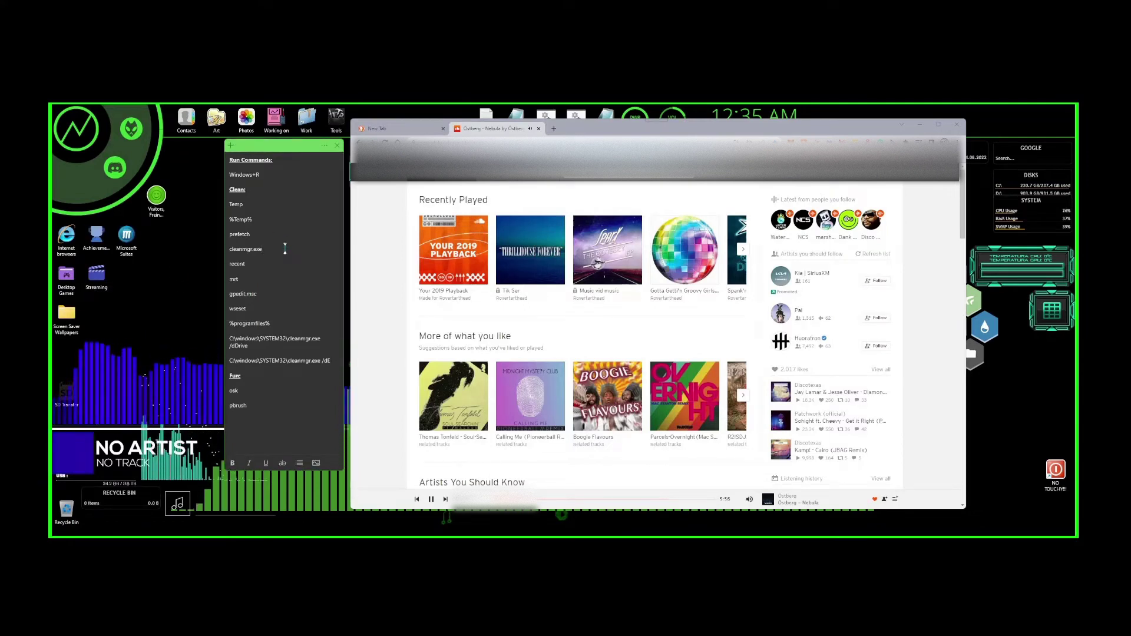
Step: Relaunch Disk Cleanup and clean Gamer Drive (D:), confirming the file deletion
{"action": "key", "text": "super+r"}
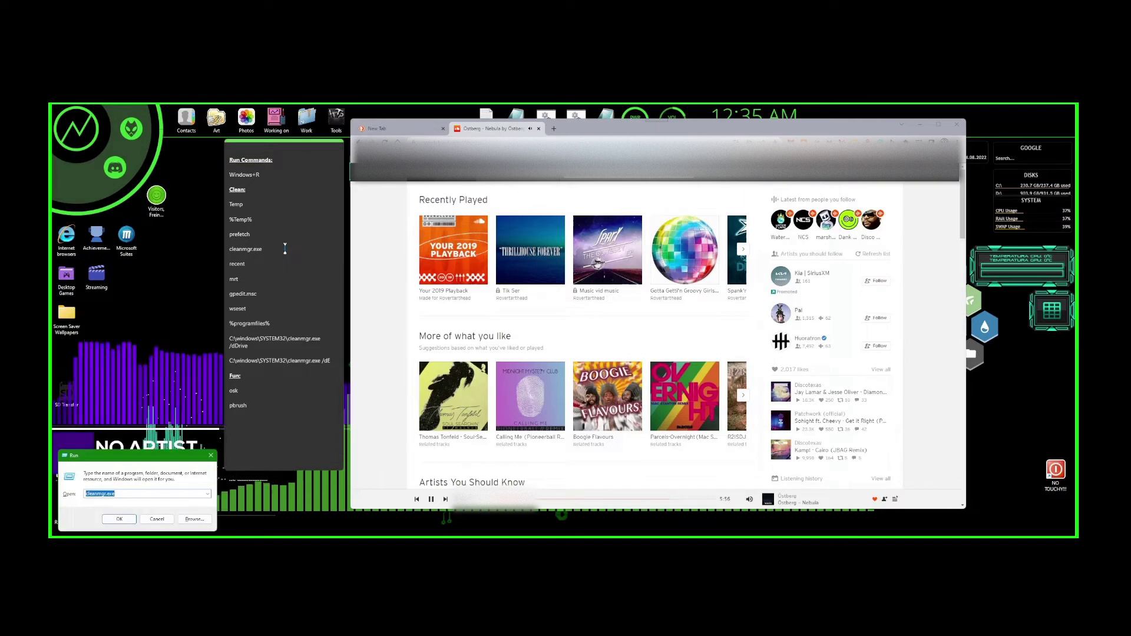
{"action": "key", "text": "Return"}
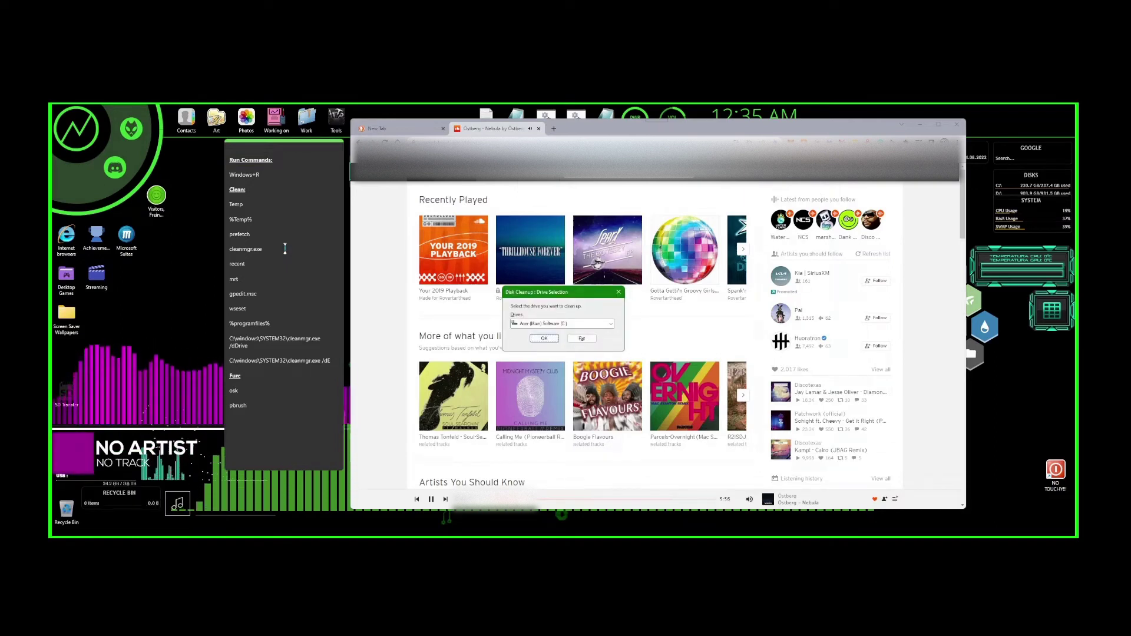
{"action": "key", "text": "Tab"}
{"action": "key", "text": "Tab"}
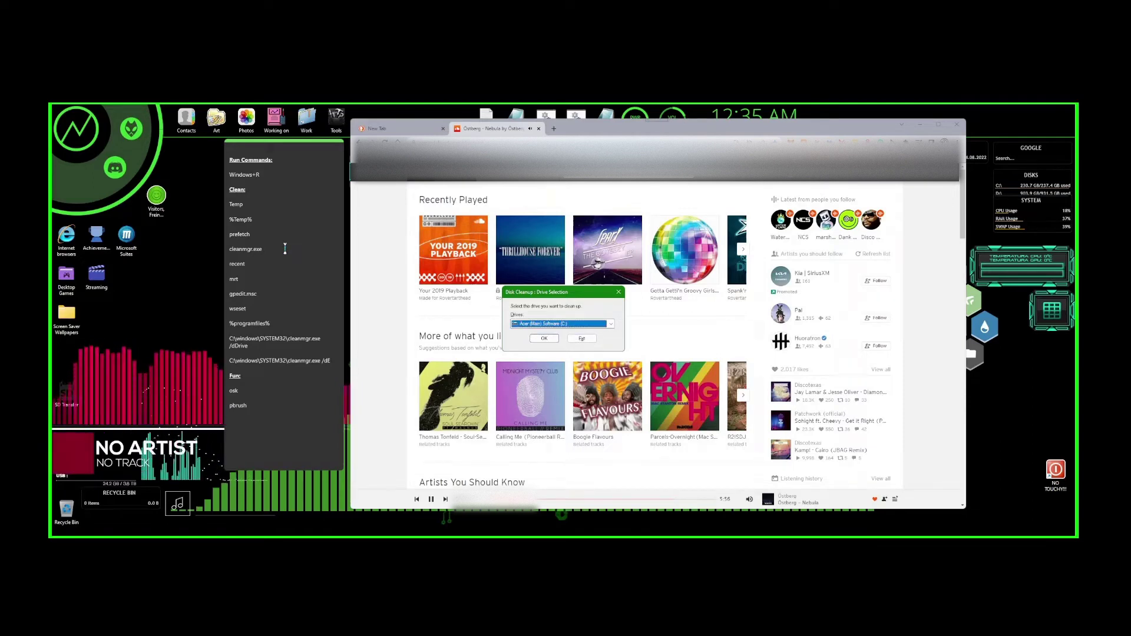
{"action": "key", "text": "Down"}
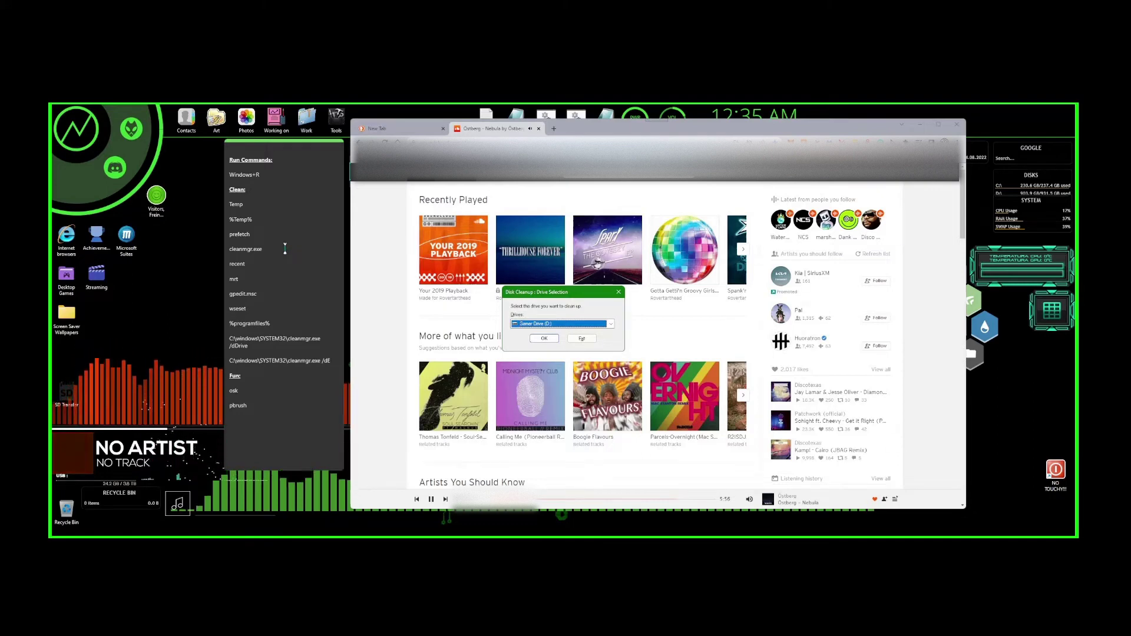
{"action": "key", "text": "Return"}
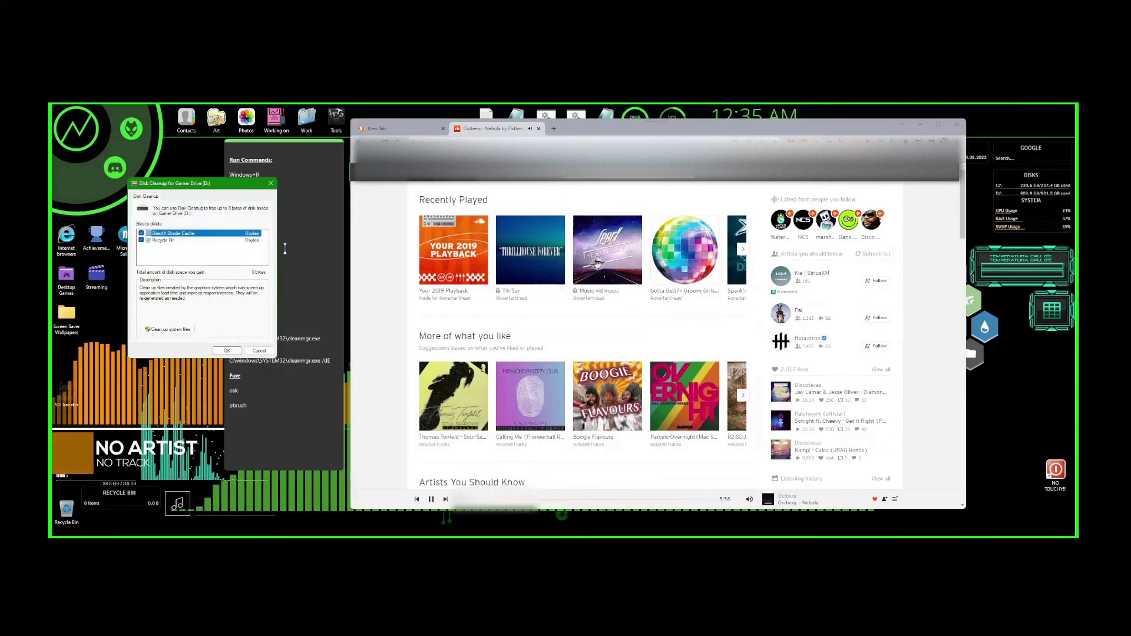
{"action": "key", "text": "Return"}
{"action": "key", "text": "Return"}
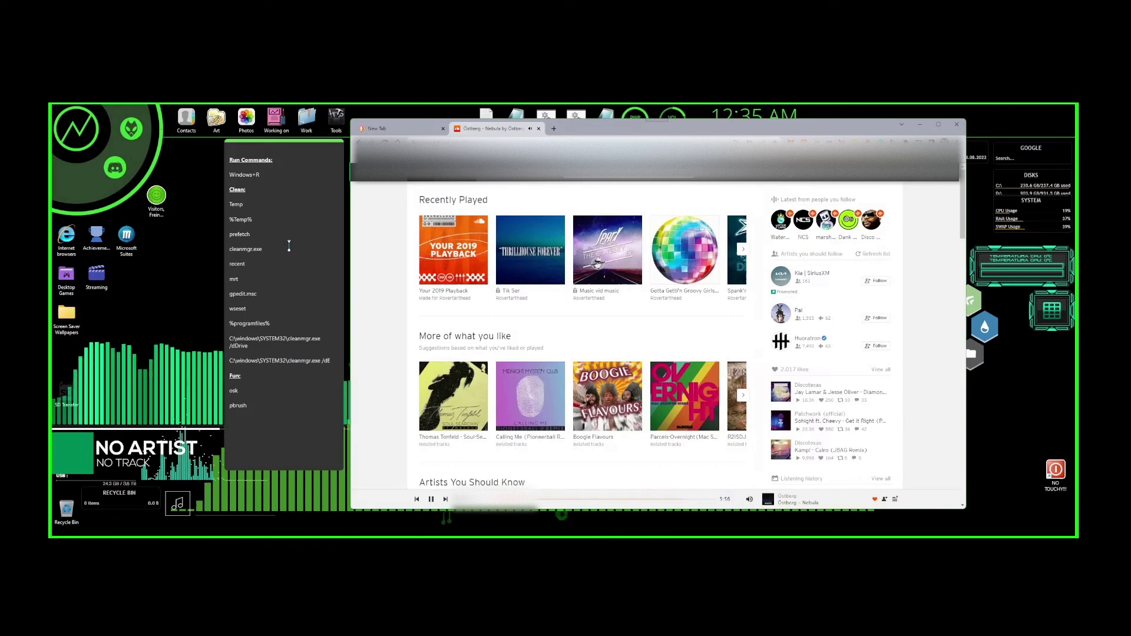
Step: Run cleanmgr.exe and delete the selected files on the Storage Videos/Photos/Text (F:) drive
{"action": "left_click", "coordinate": [282, 248]}
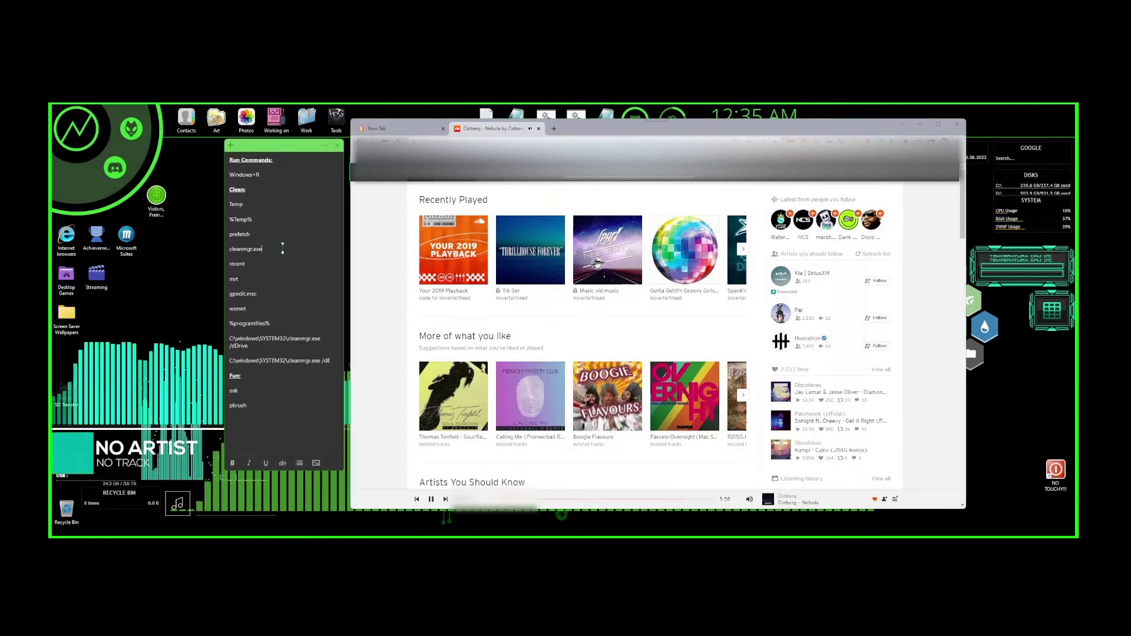
{"action": "key", "text": "super+r"}
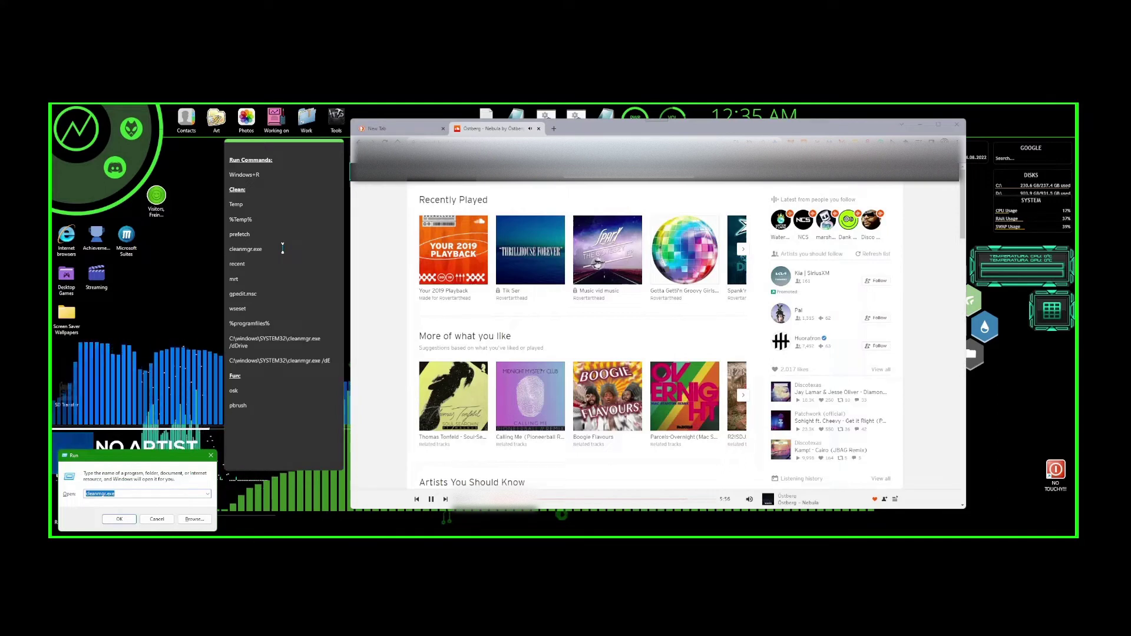
{"action": "key", "text": "Return"}
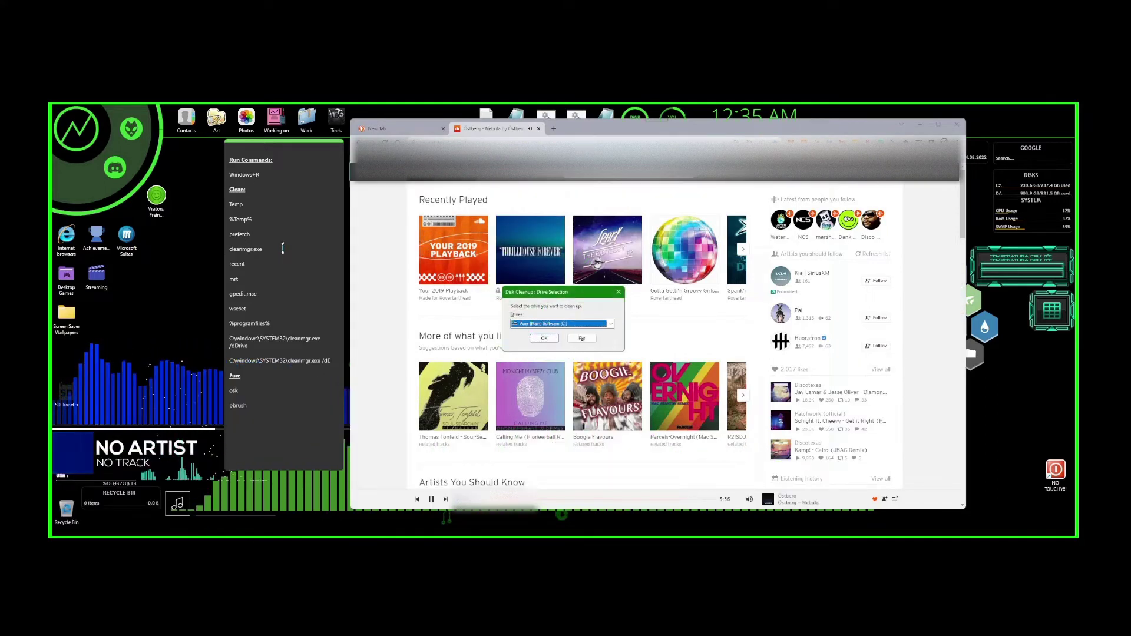
{"action": "key", "text": "Down"}
{"action": "key", "text": "Down"}
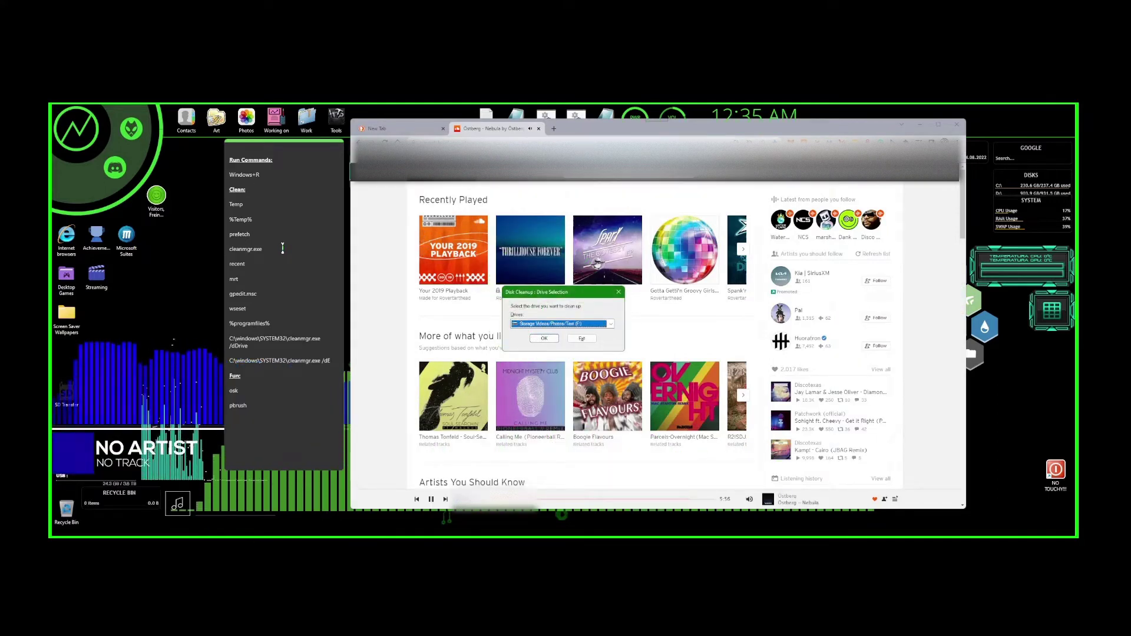
{"action": "key", "text": "Return"}
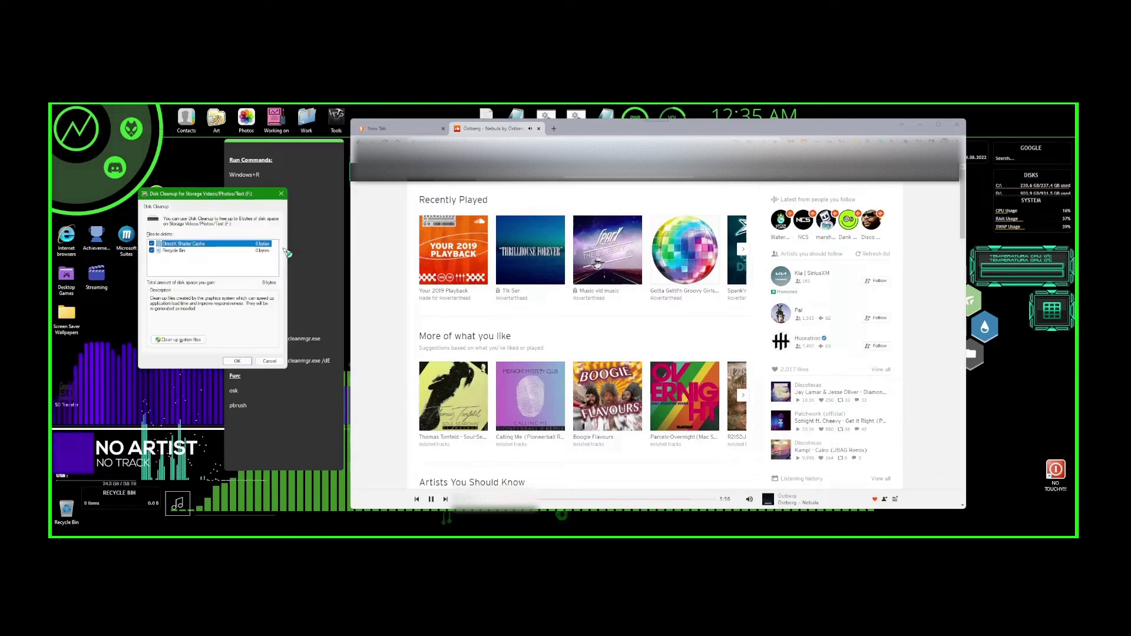
{"action": "key", "text": "Return"}
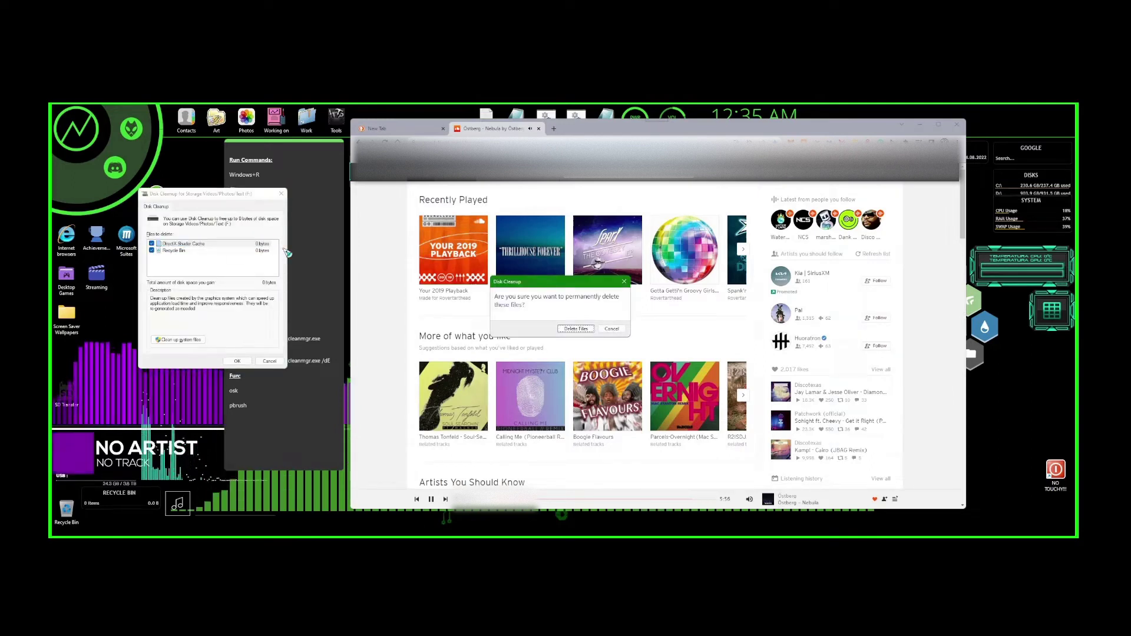
{"action": "key", "text": "Return"}
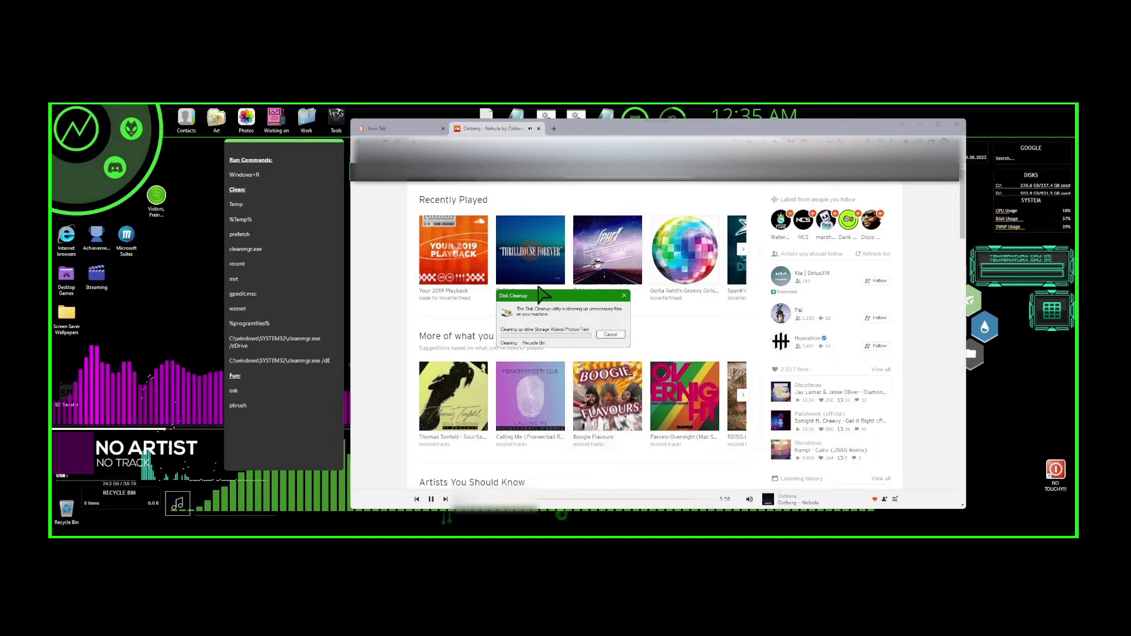
{"action": "left_click_drag", "start_coordinate": [571, 295], "coordinate": [148, 236]}
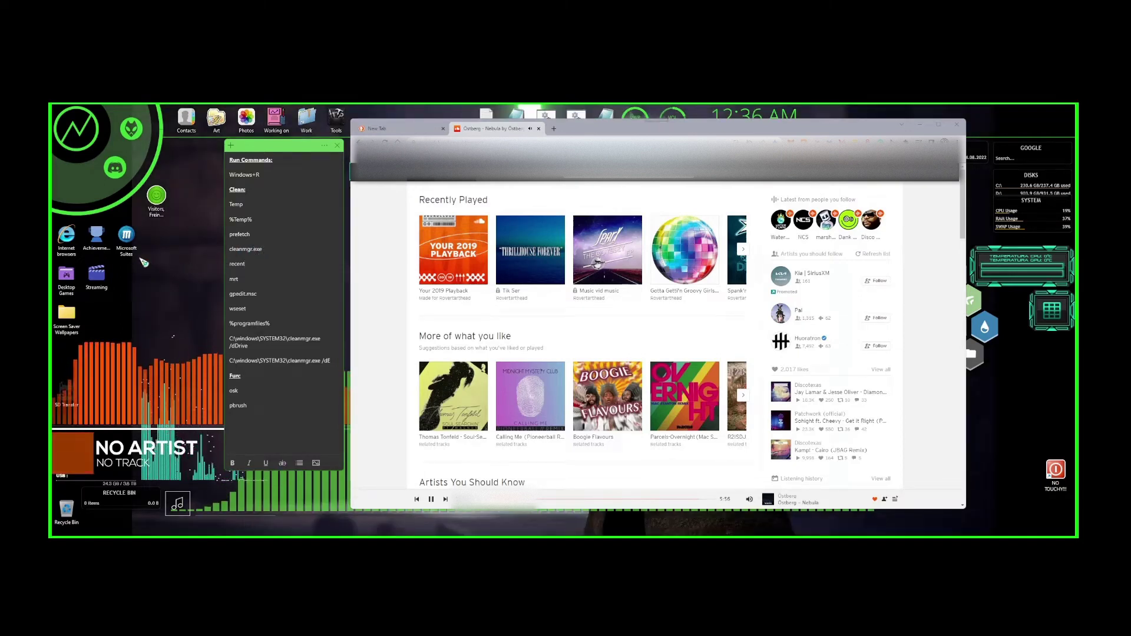
Step: Open the Recent folder with the recent Run command and select all 31 items
{"action": "key", "text": "super+r"}
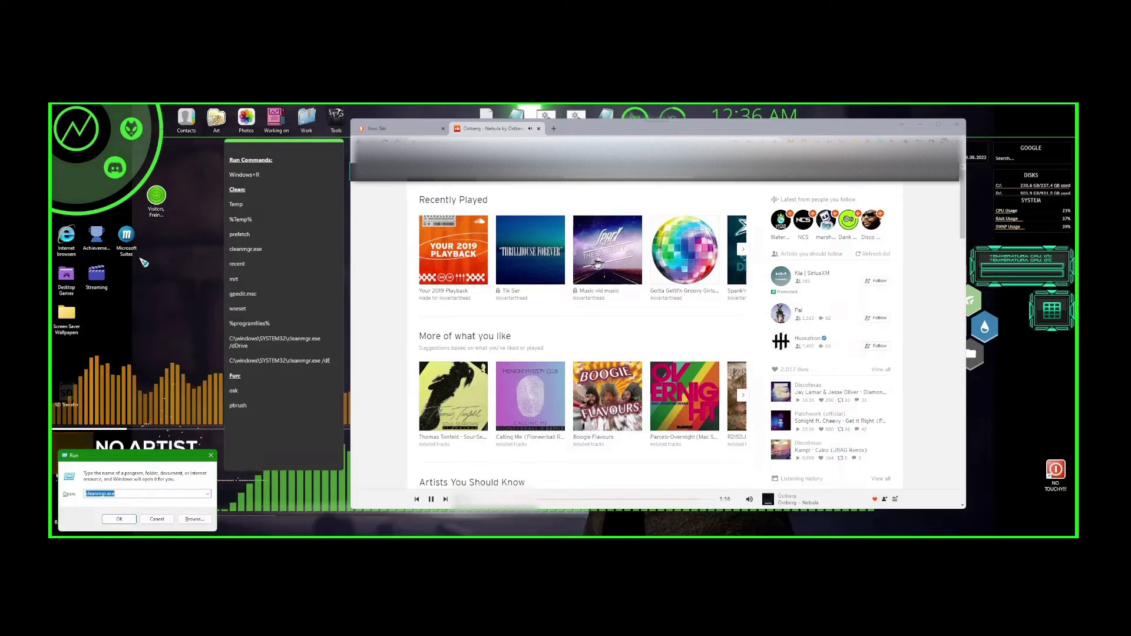
{"action": "type", "text": "recent"}
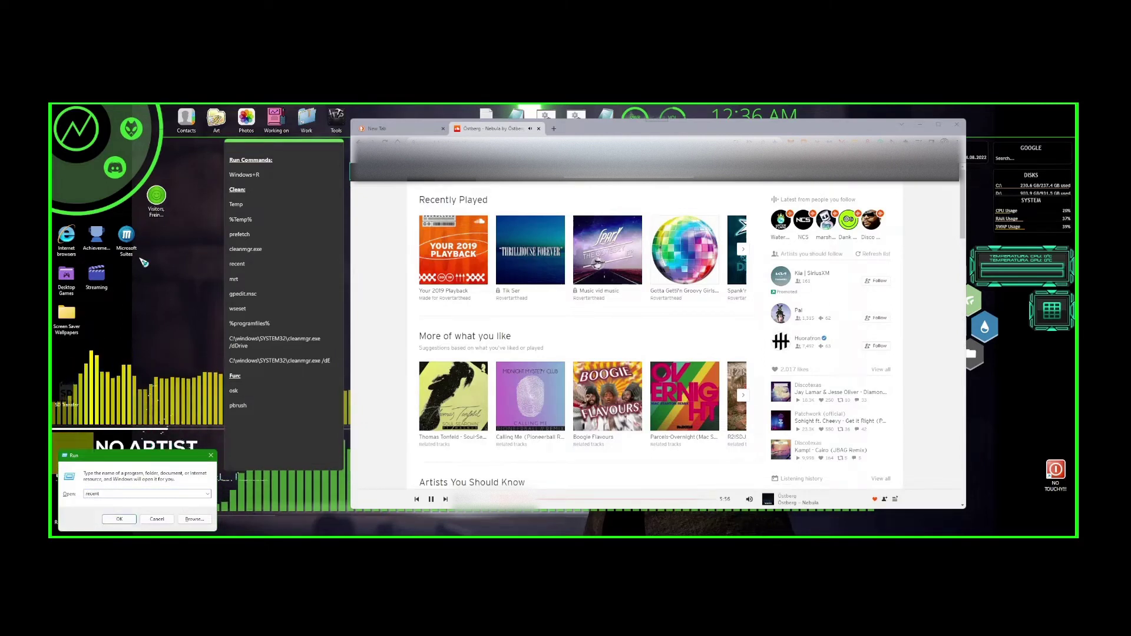
{"action": "key", "text": "Return"}
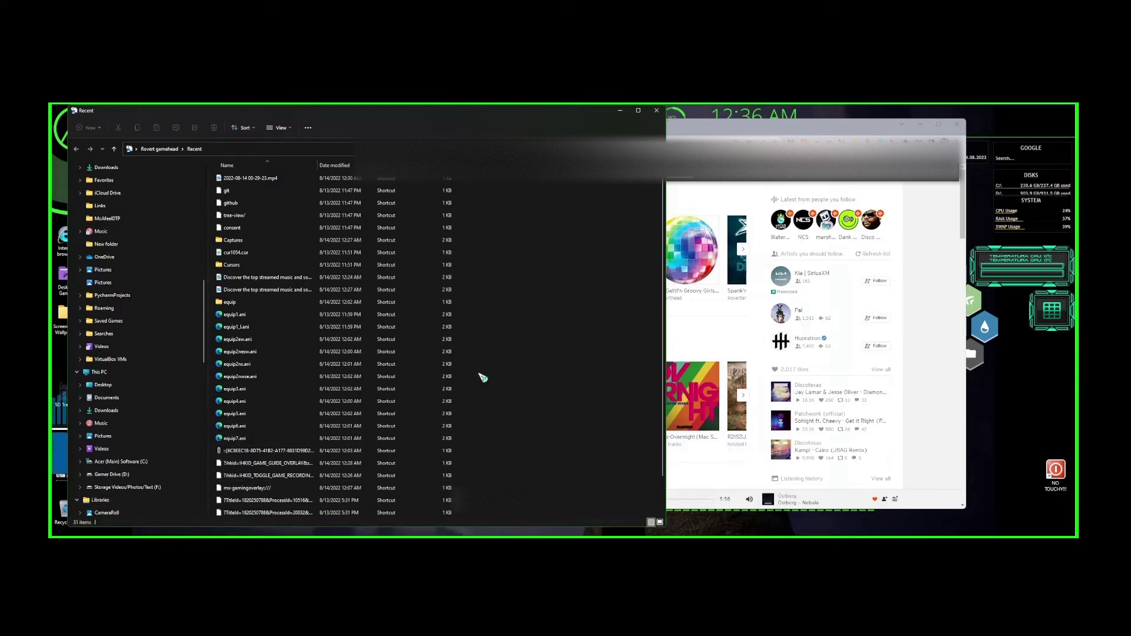
{"action": "key", "text": "ctrl+a"}
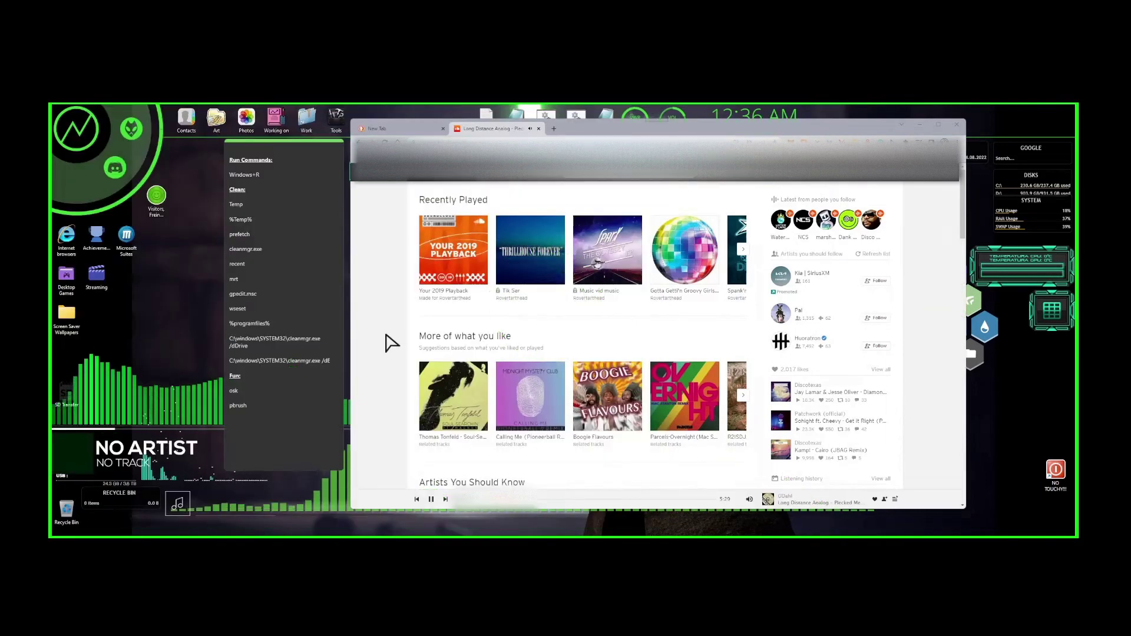
Step: Launch the Malicious Software Removal Tool with the mrt Run command
{"action": "left_click", "coordinate": [253, 279]}
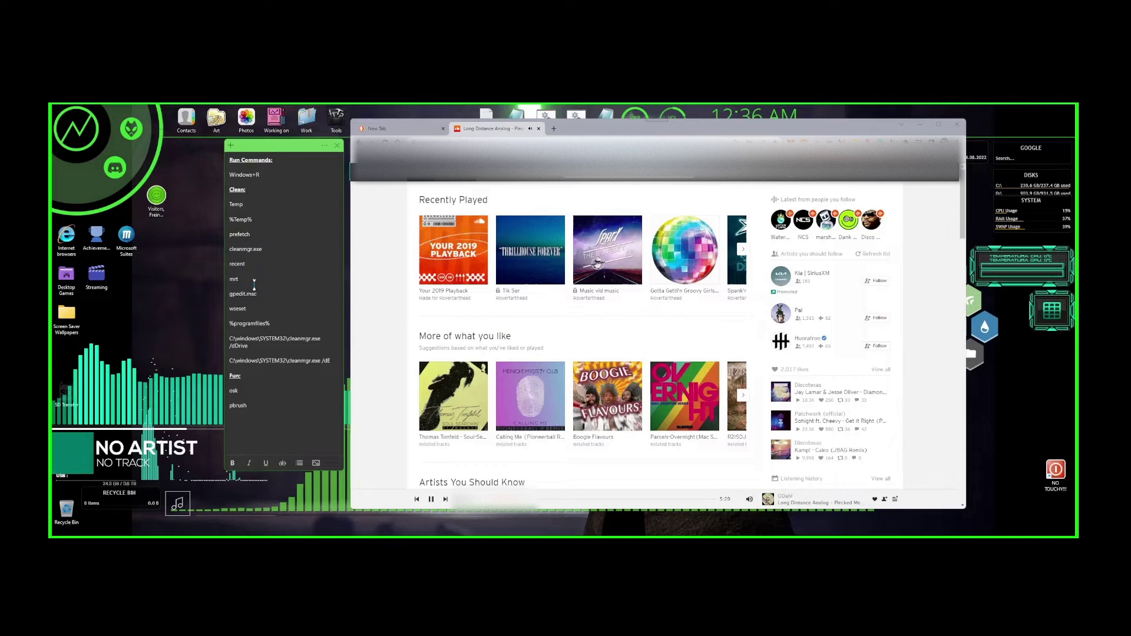
{"action": "key", "text": "super+r"}
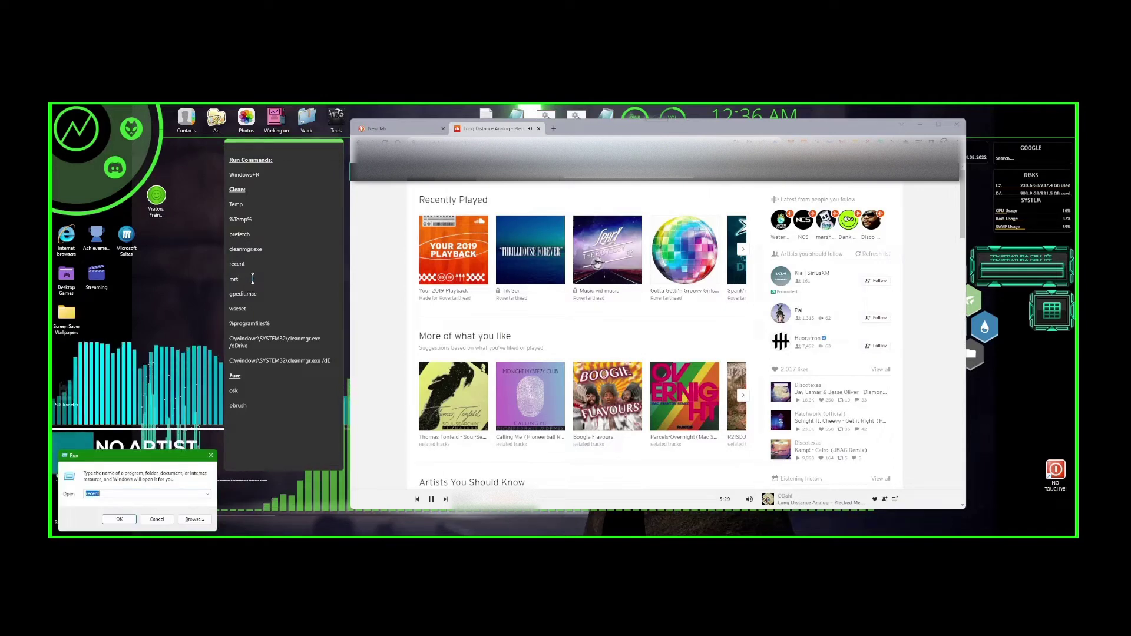
{"action": "left_click", "coordinate": [251, 276]}
{"action": "left_click", "coordinate": [112, 494]}
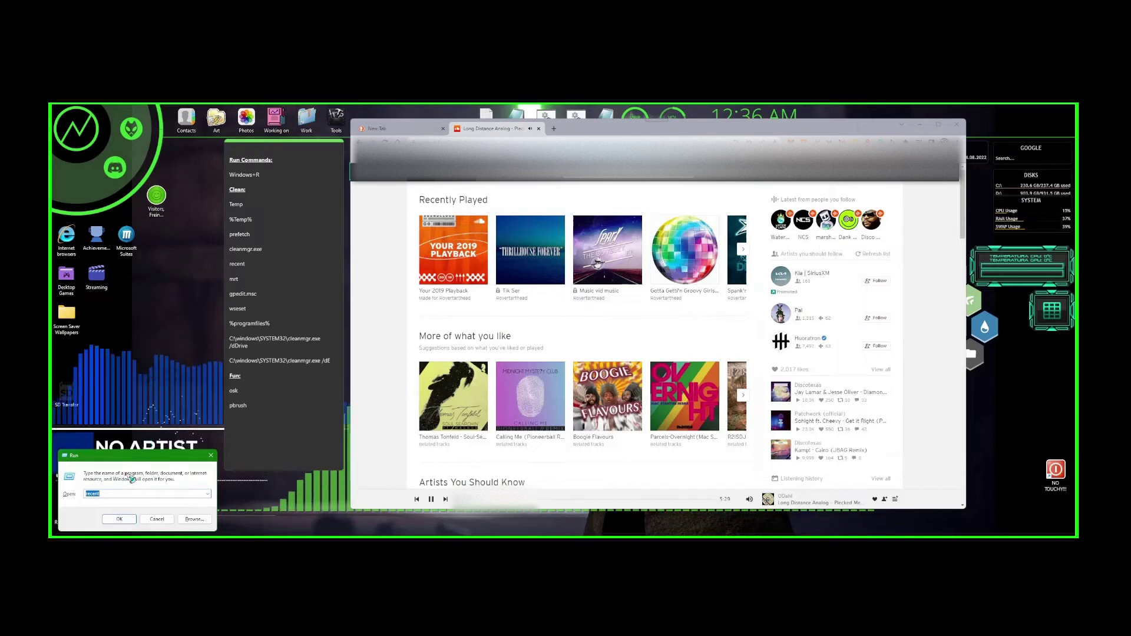
{"action": "type", "text": "m"}
{"action": "key", "text": "Return"}
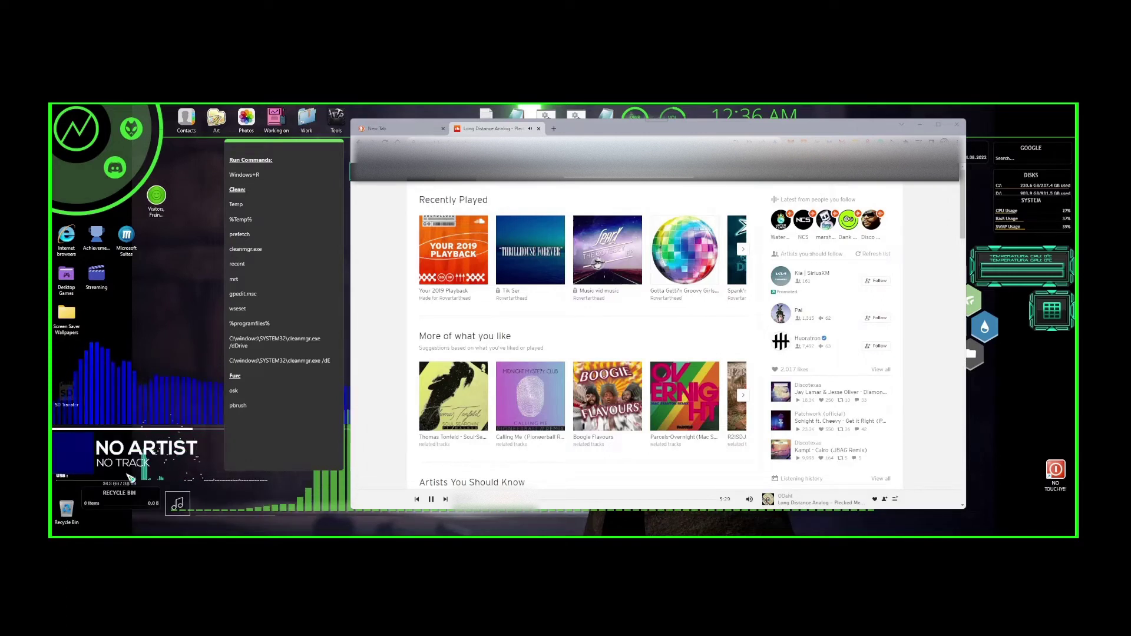
Step: Move past the Welcome page and start a Quick scan
{"action": "left_click", "coordinate": [200, 308]}
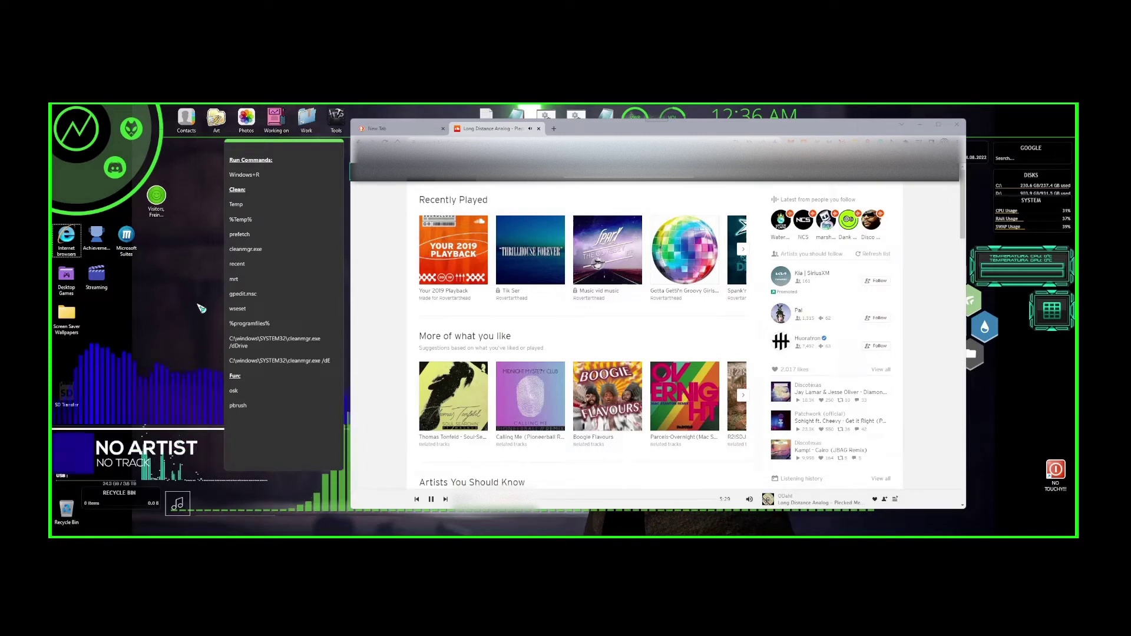
{"action": "left_click", "coordinate": [252, 285]}
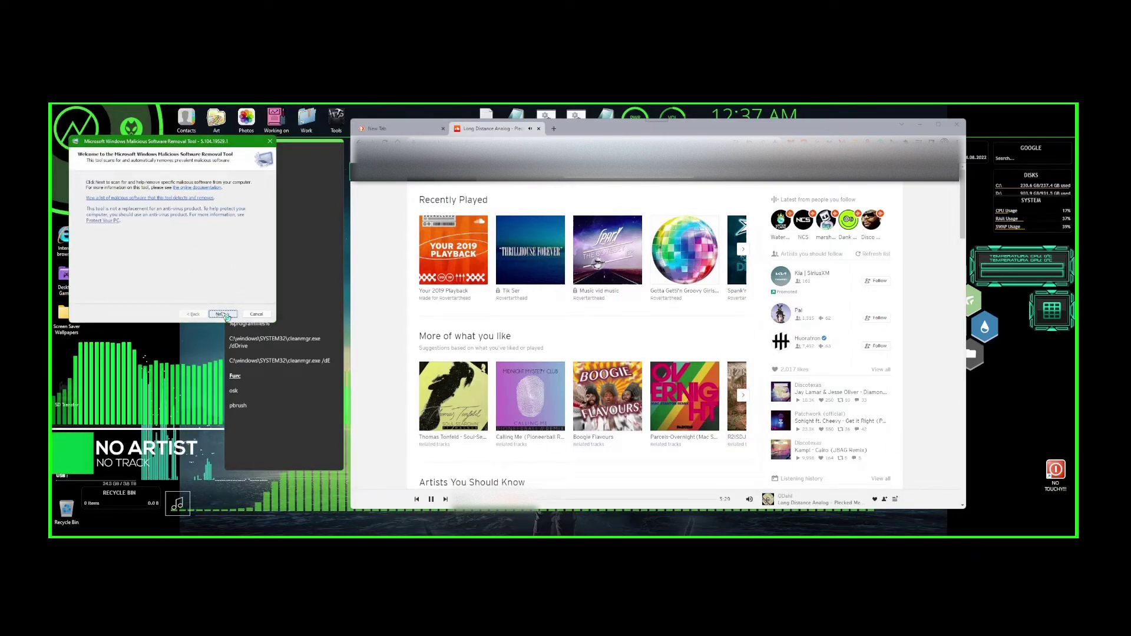
{"action": "left_click", "coordinate": [226, 316]}
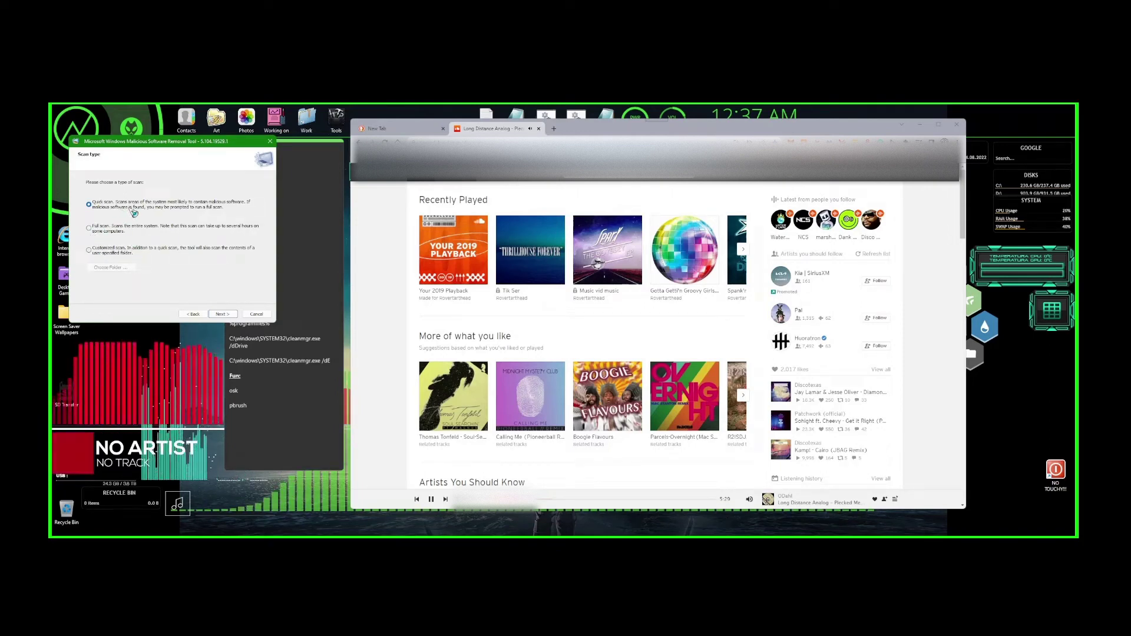
{"action": "left_click", "coordinate": [224, 315]}
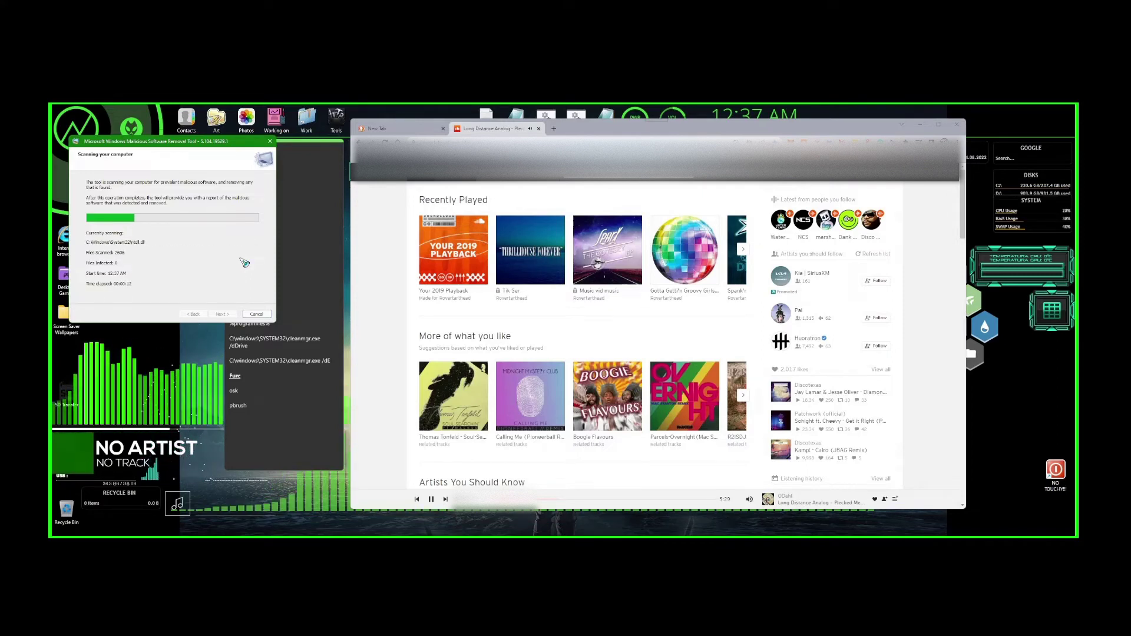
Step: Run gpedit.msc from the Run box and dismiss its not-found error
{"action": "left_click", "coordinate": [318, 300]}
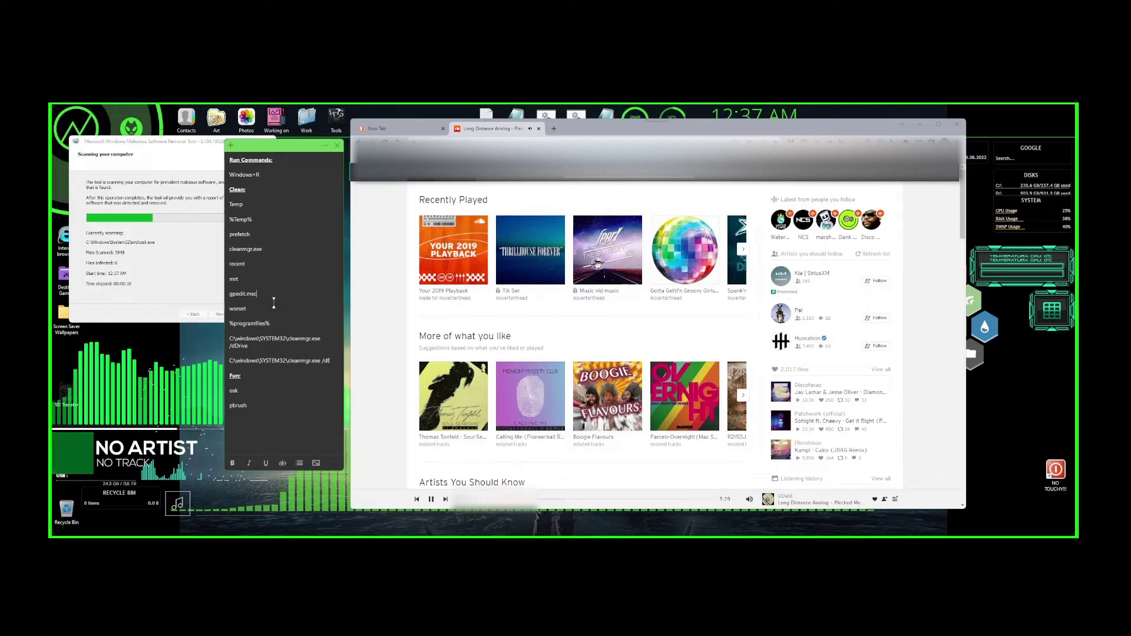
{"action": "key", "text": "super+r"}
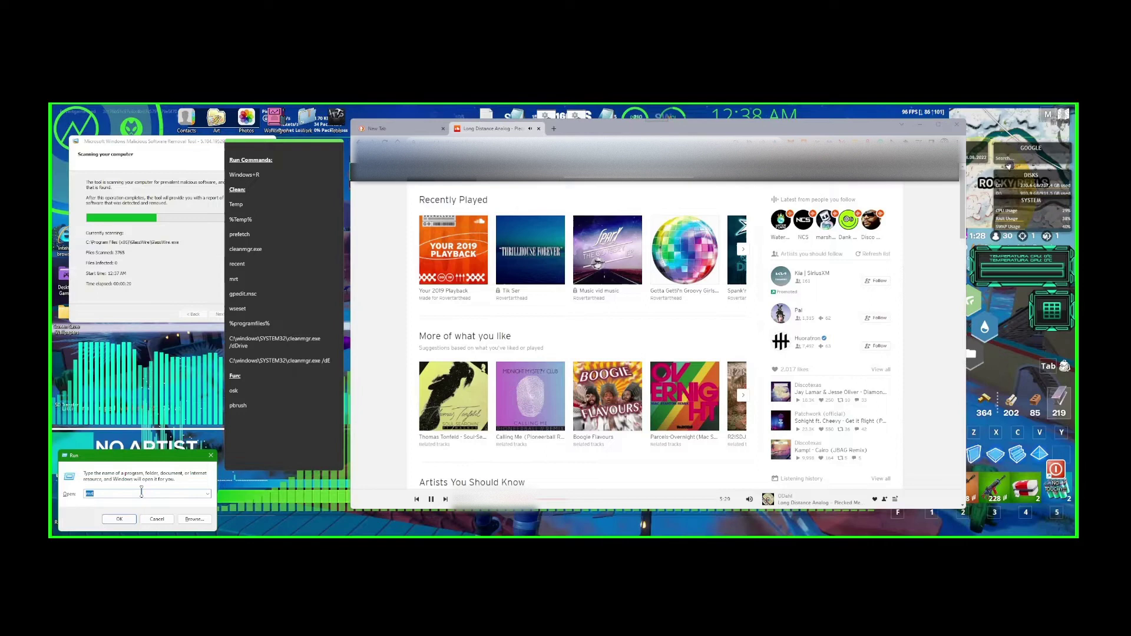
{"action": "type", "text": "g"}
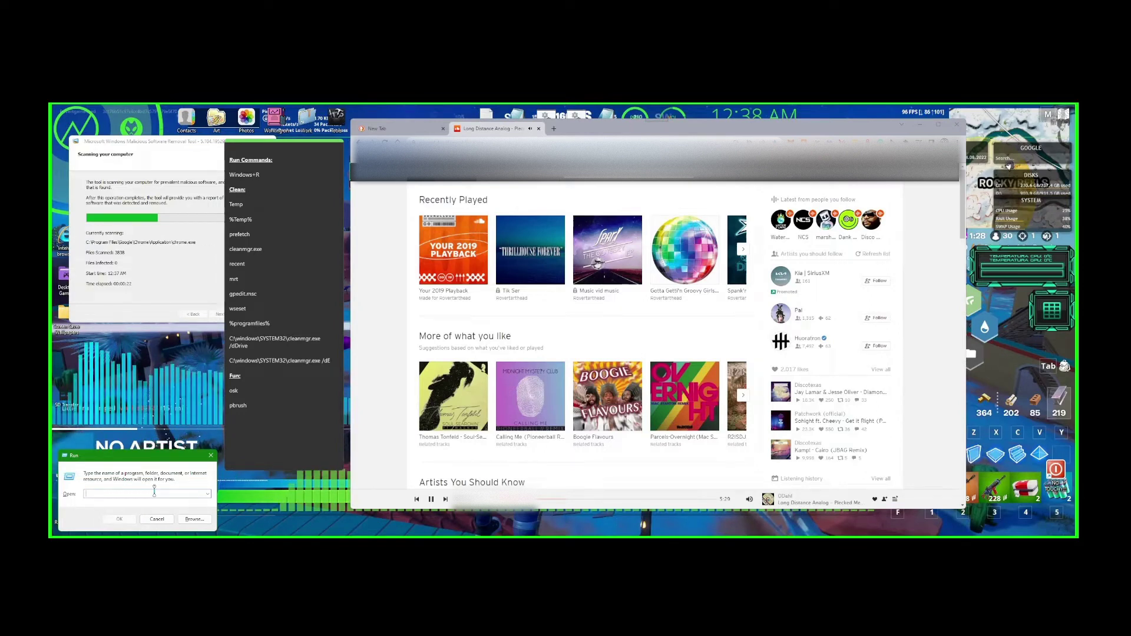
{"action": "type", "text": "p"}
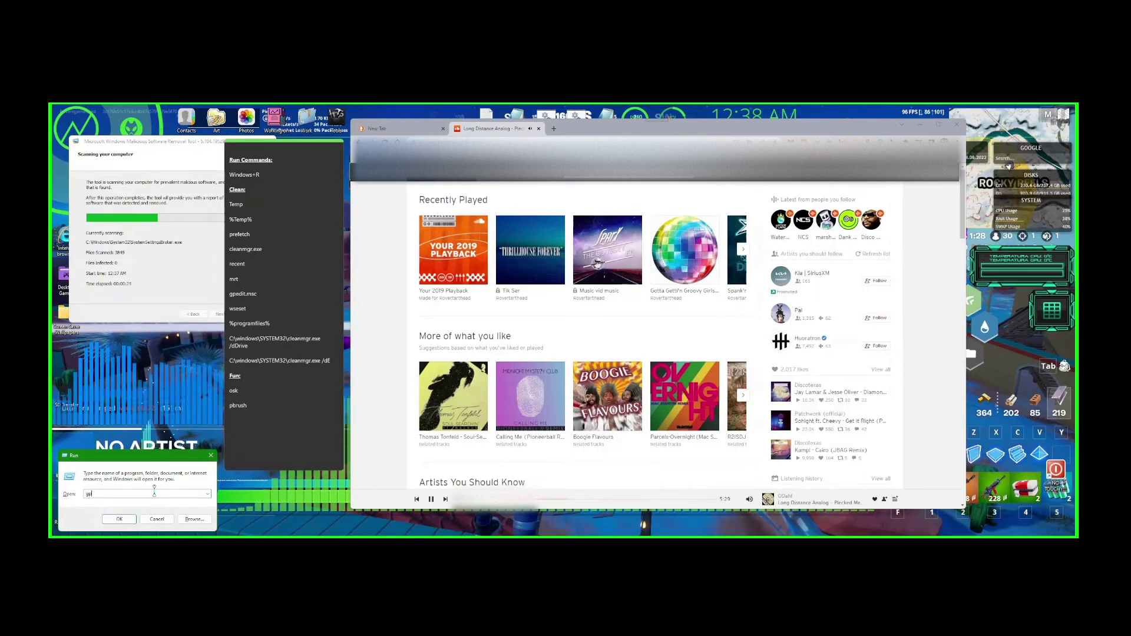
{"action": "type", "text": "edi"}
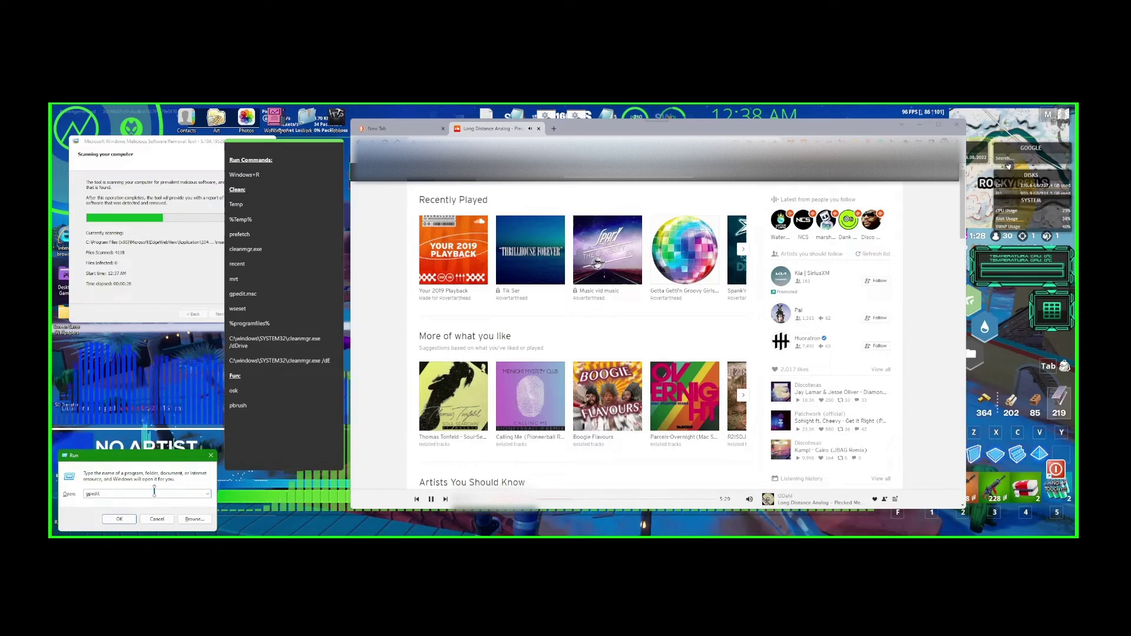
{"action": "type", "text": "t"}
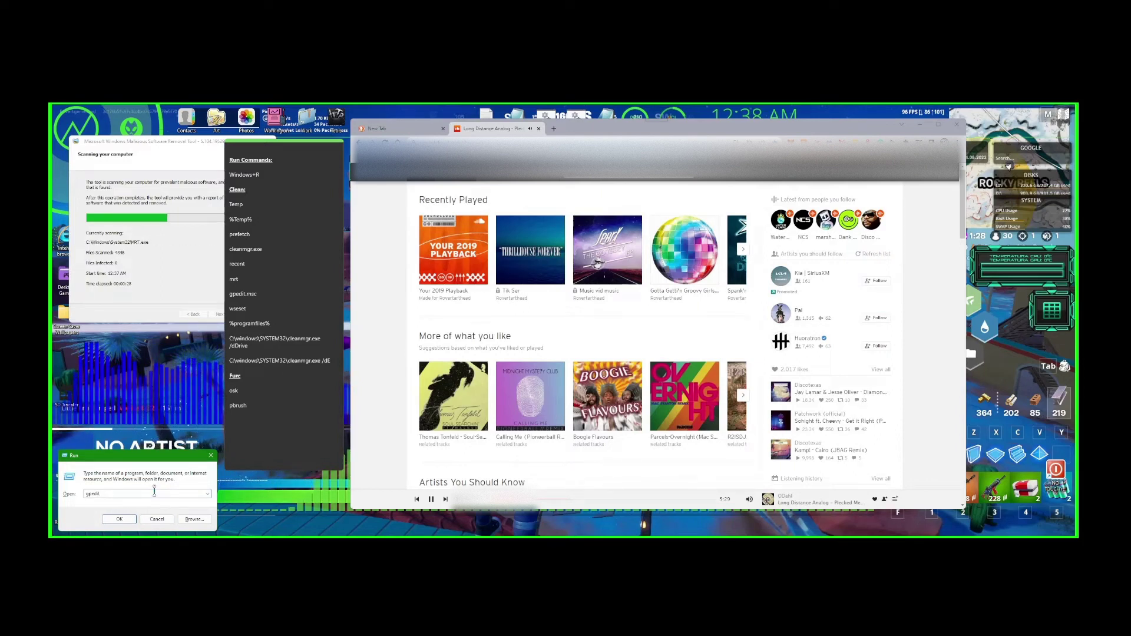
{"action": "type", "text": ".ms"}
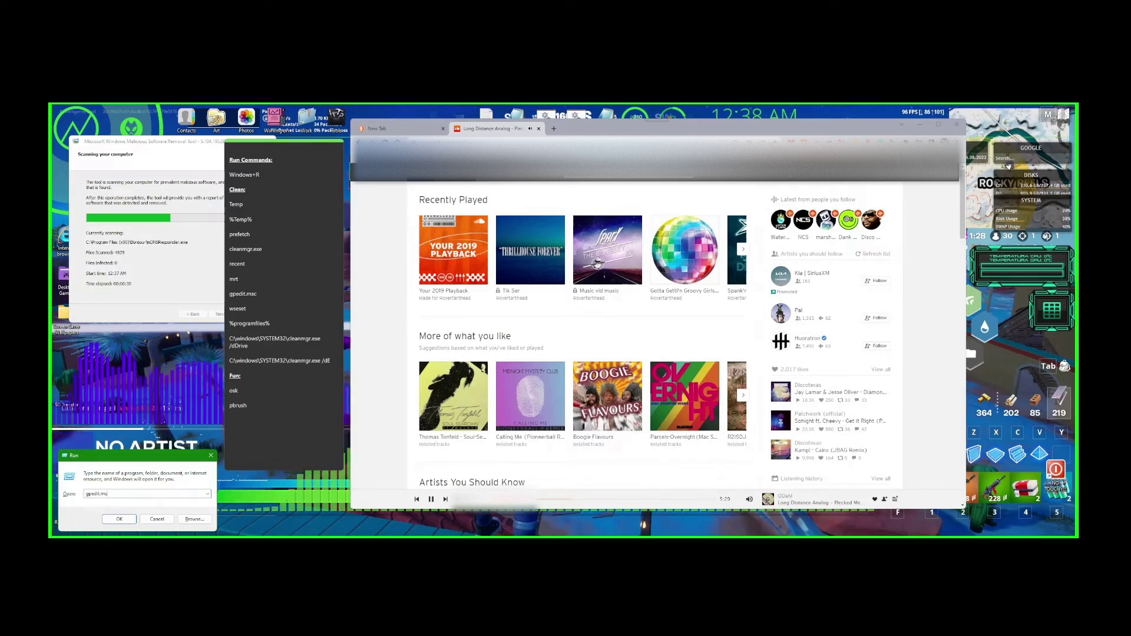
{"action": "type", "text": "c"}
{"action": "key", "text": "Return"}
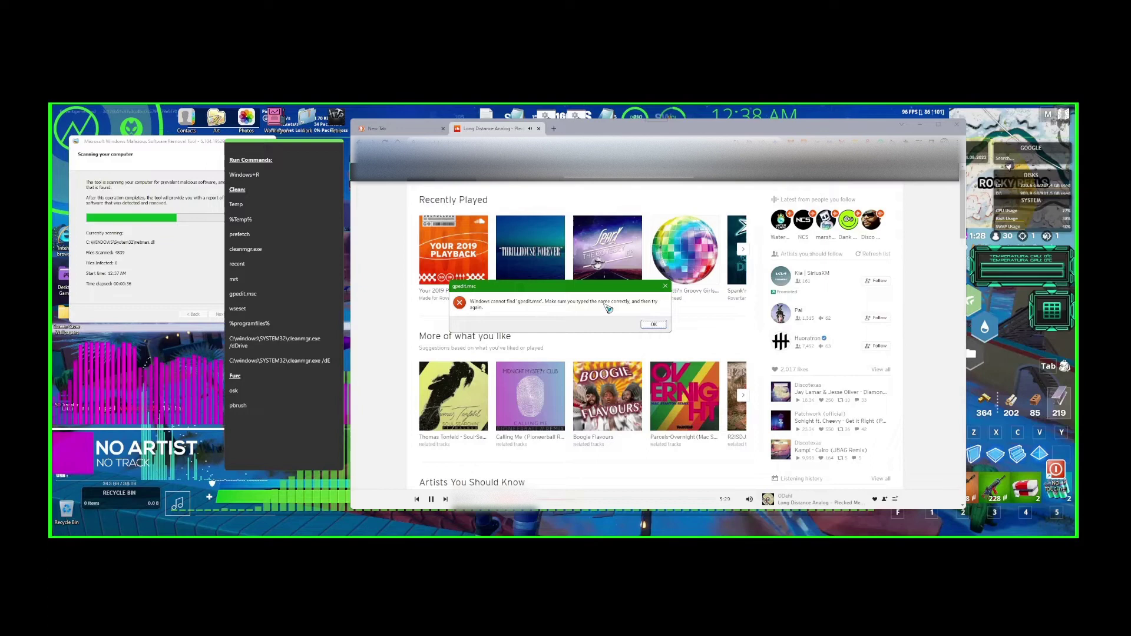
{"action": "left_click", "coordinate": [652, 323]}
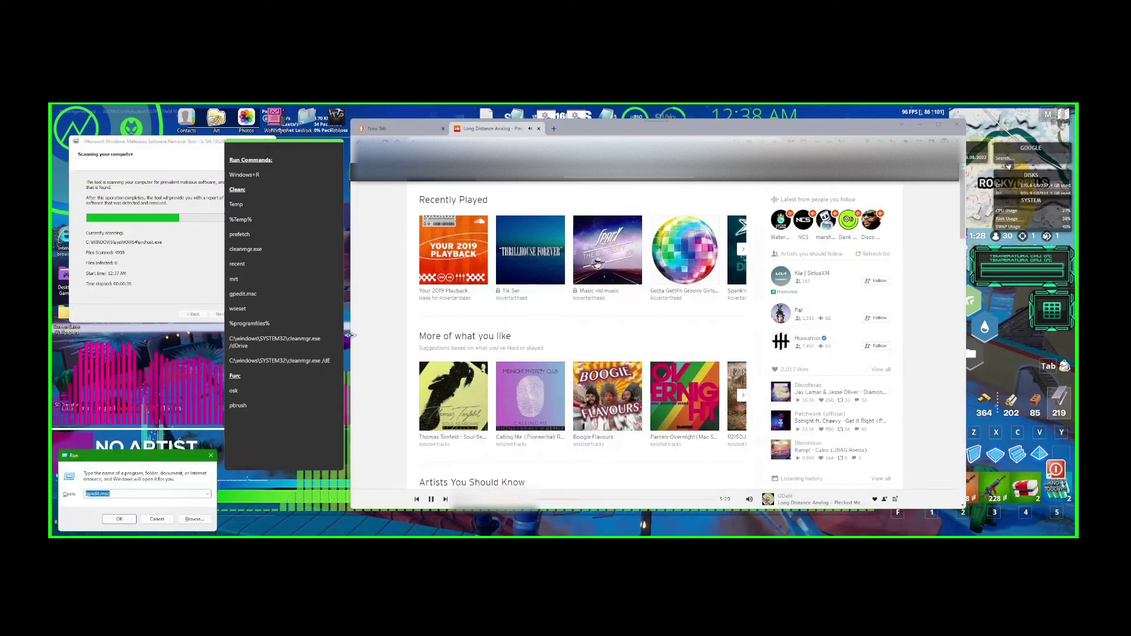
Step: Run wseset instead, dismiss its not-found error and reopen the Run box
{"action": "left_click", "coordinate": [257, 308]}
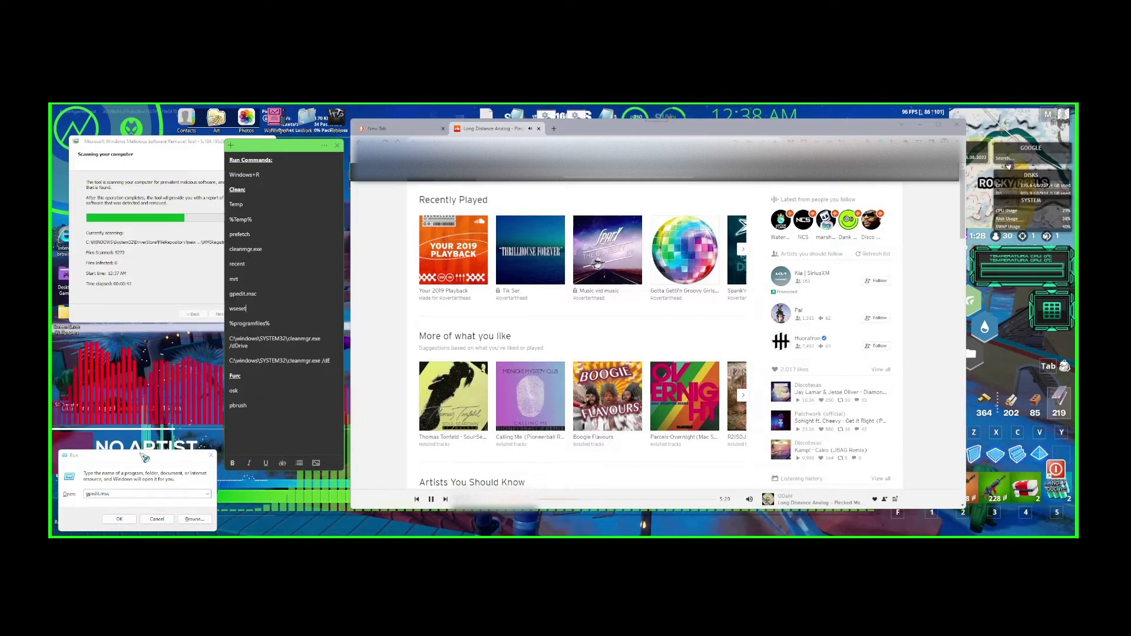
{"action": "left_click", "coordinate": [113, 495]}
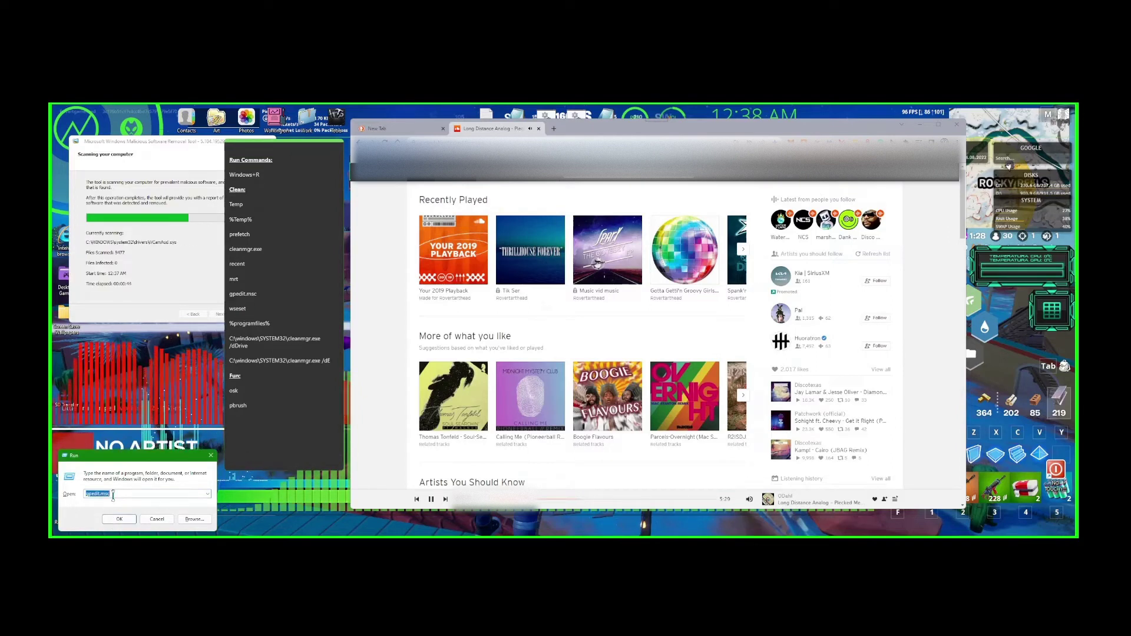
{"action": "key", "text": "BackSpace"}
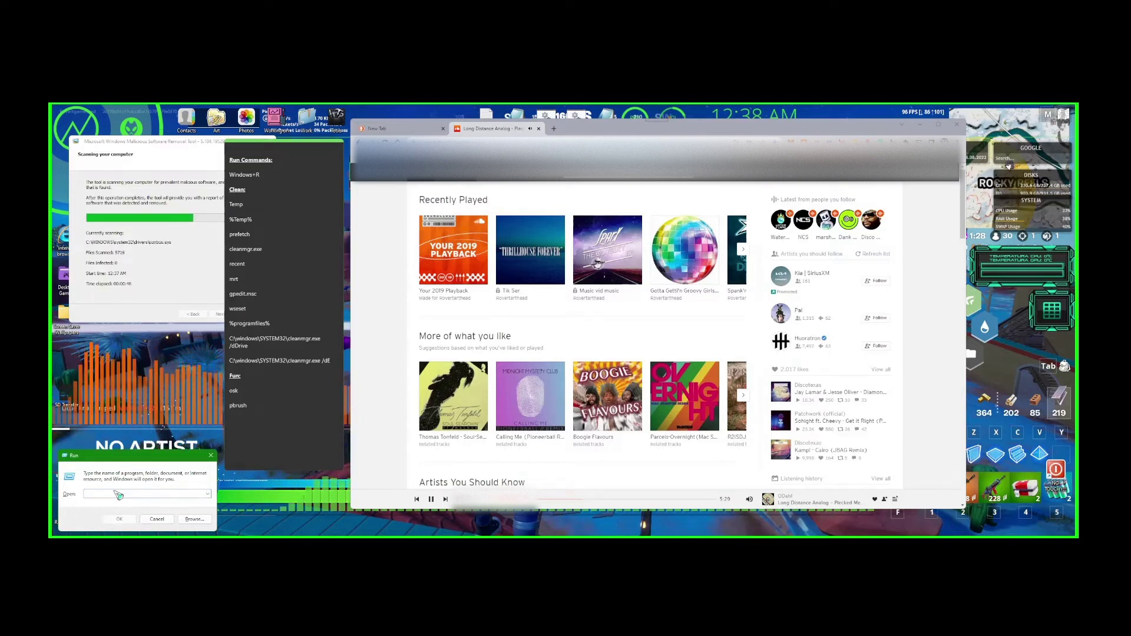
{"action": "type", "text": "wse"}
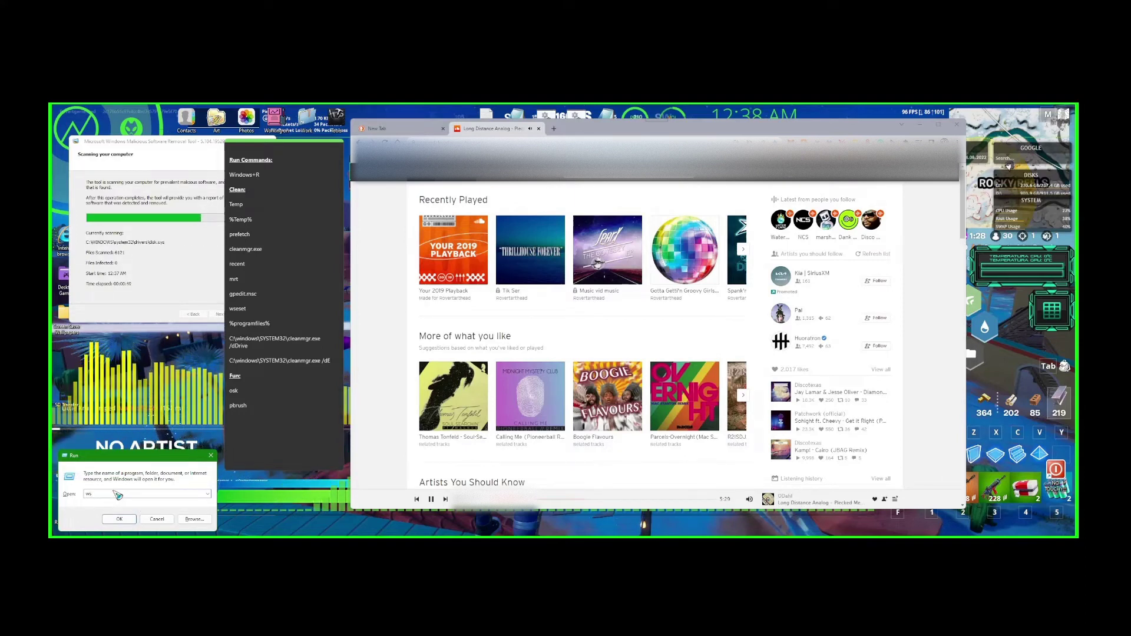
{"action": "key", "text": "BackSpace"}
{"action": "key", "text": "BackSpace"}
{"action": "type", "text": "s"}
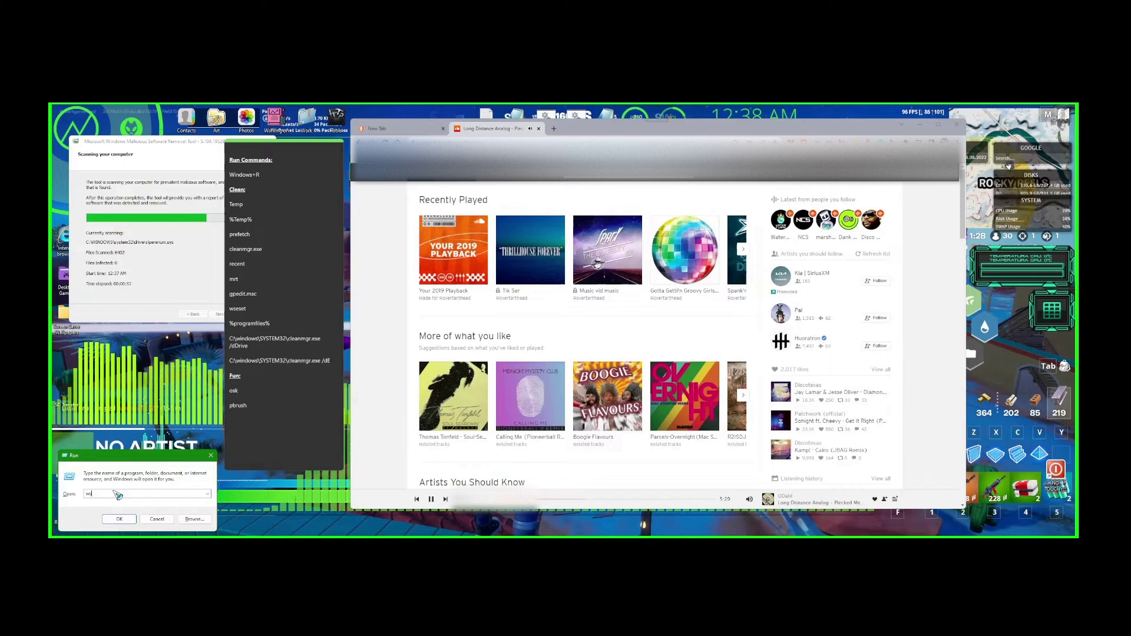
{"action": "type", "text": "eset"}
{"action": "key", "text": "Return"}
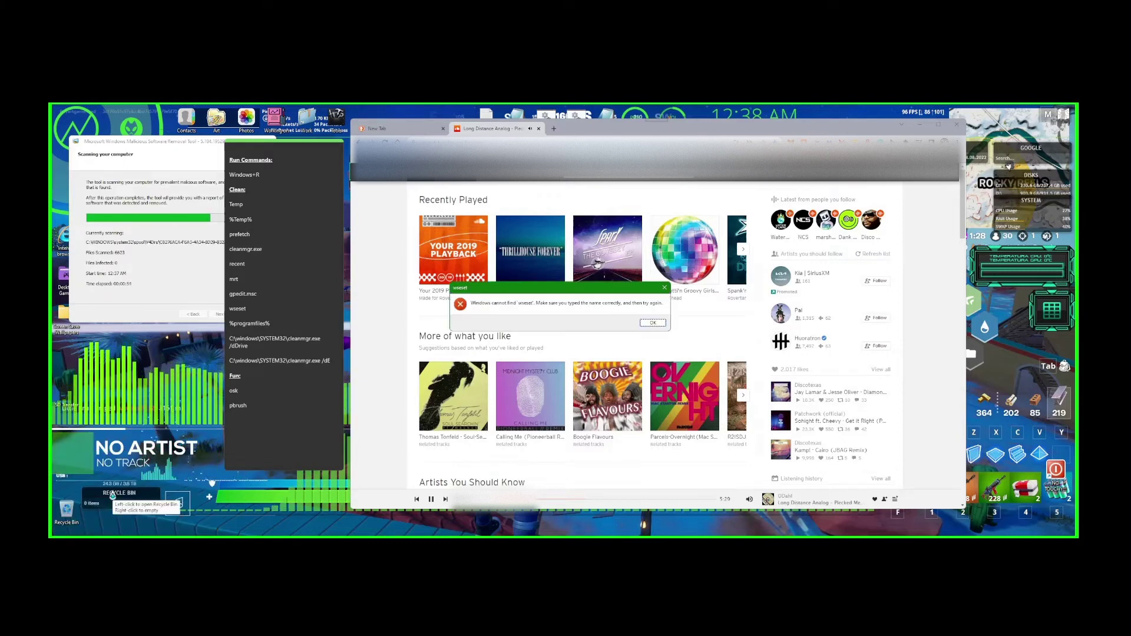
{"action": "left_click", "coordinate": [662, 323]}
{"action": "key", "text": "super+r"}
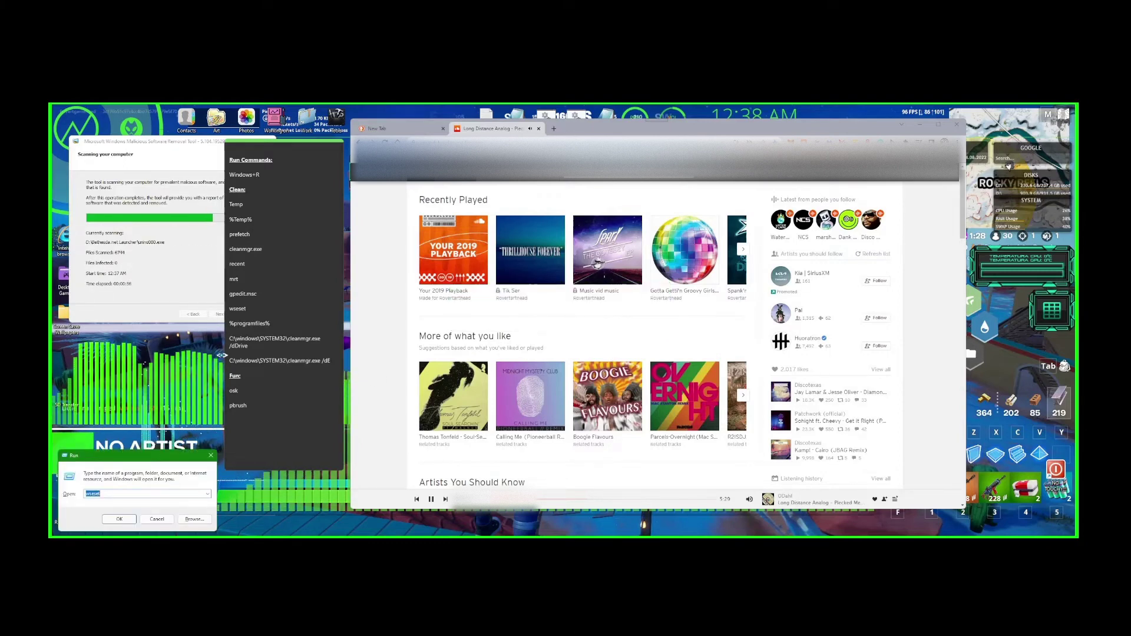
Step: Open C:\Program Files by running %programfiles% taken from the notes
{"action": "left_click", "coordinate": [286, 323]}
{"action": "double_click", "coordinate": [244, 323]}
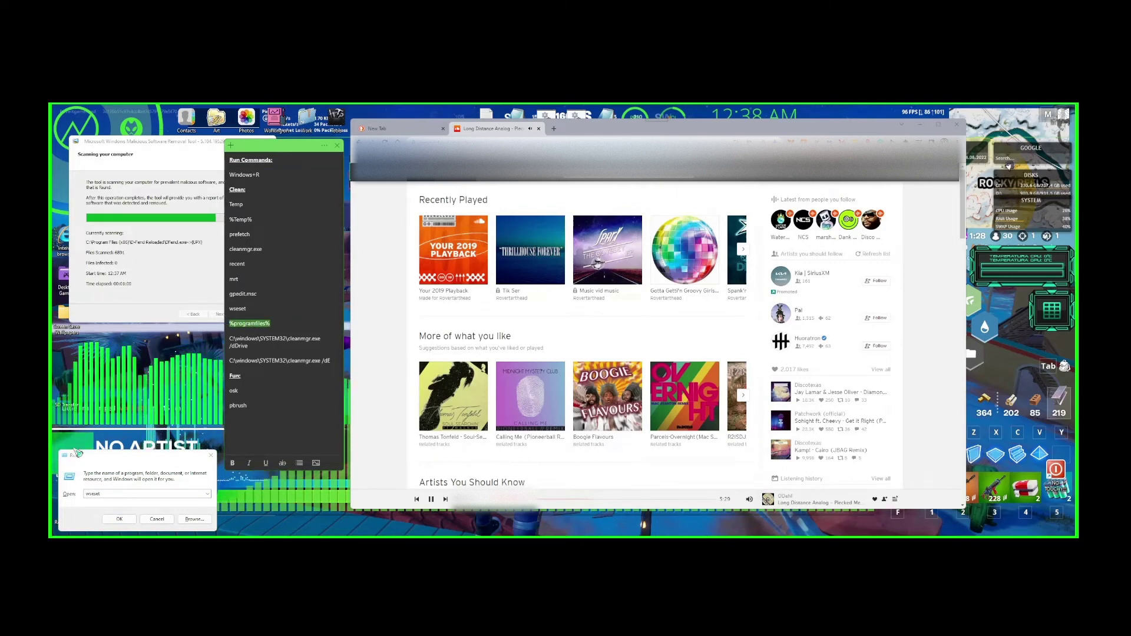
{"action": "left_click", "coordinate": [101, 494]}
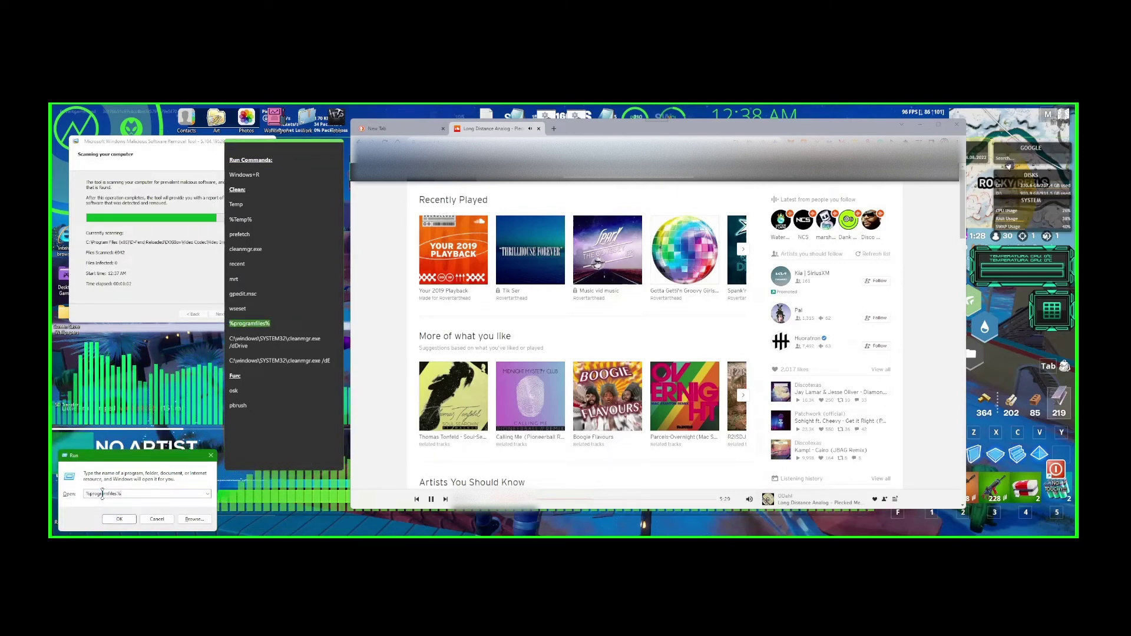
{"action": "key", "text": "Return"}
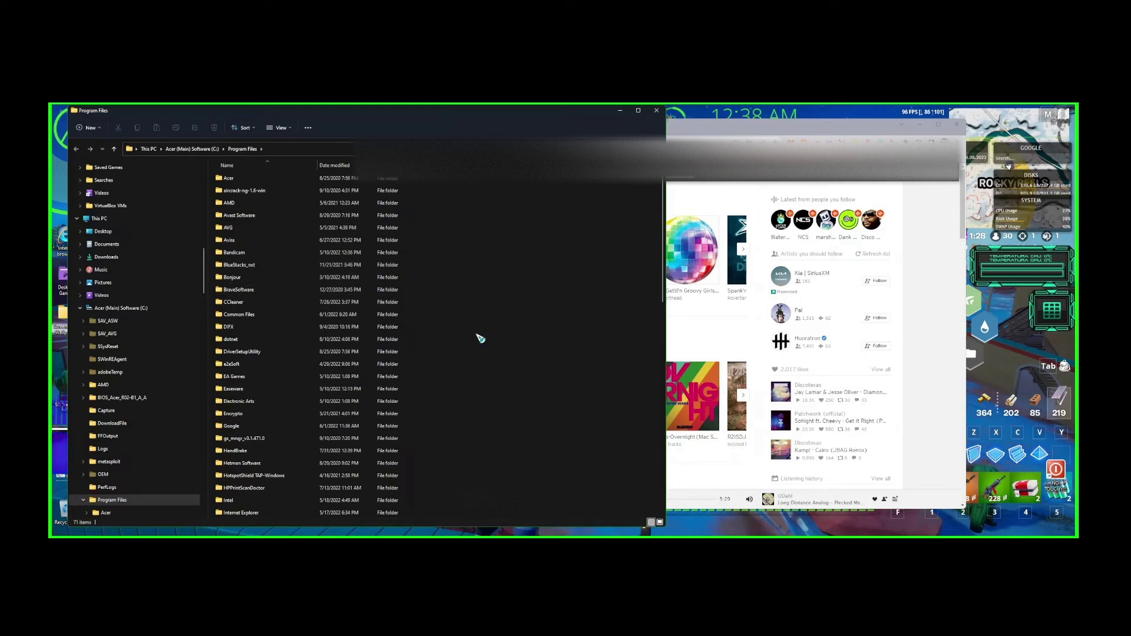
Step: Close Program Files and run the cleanmgr.exe /dDrive command copied from the notes
{"action": "left_click", "coordinate": [656, 111]}
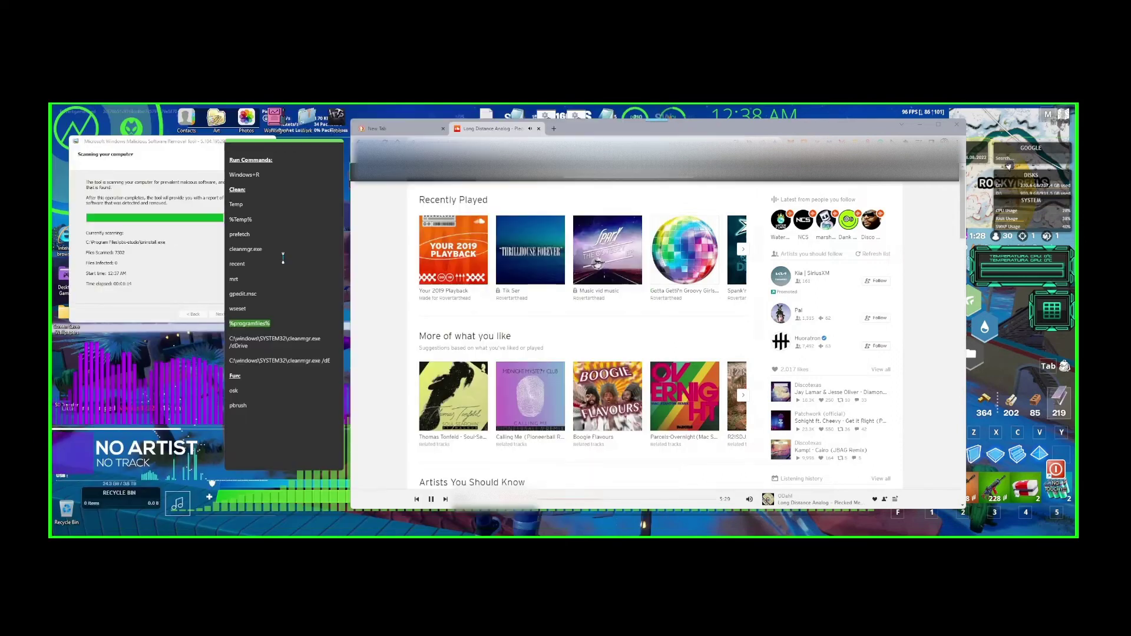
{"action": "left_click", "coordinate": [260, 346]}
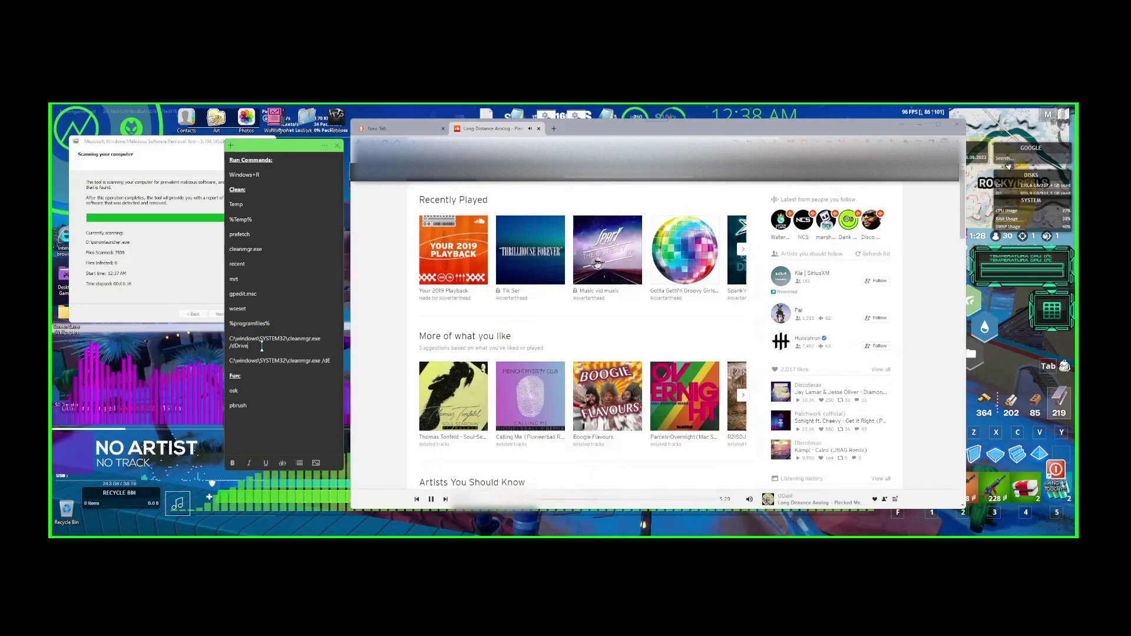
{"action": "triple_click", "coordinate": [242, 346]}
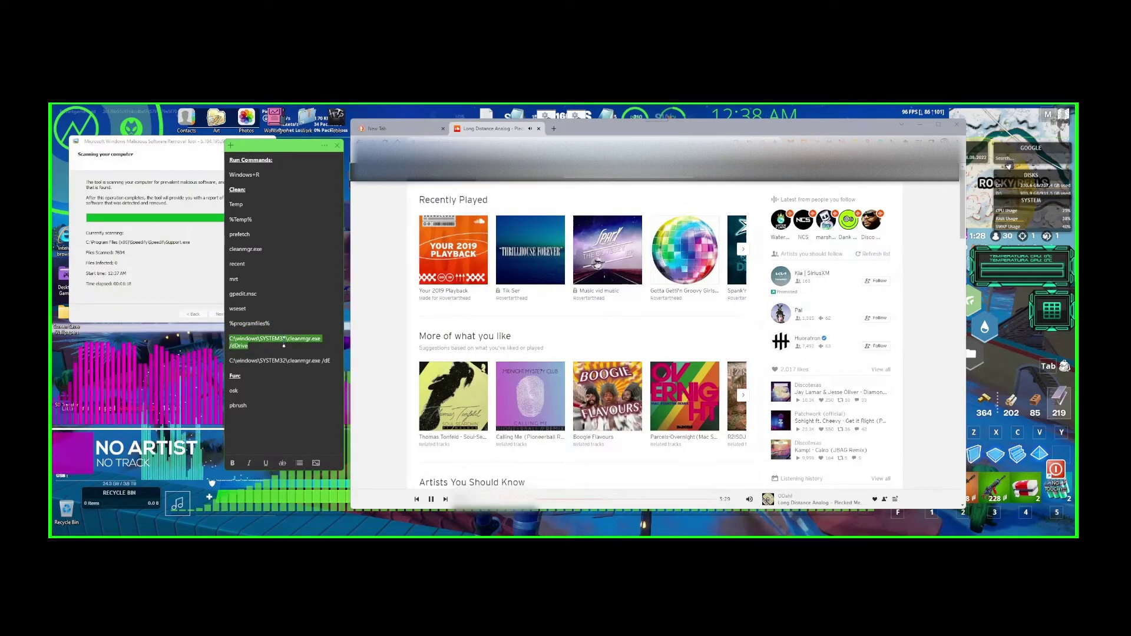
{"action": "key", "text": "super+r"}
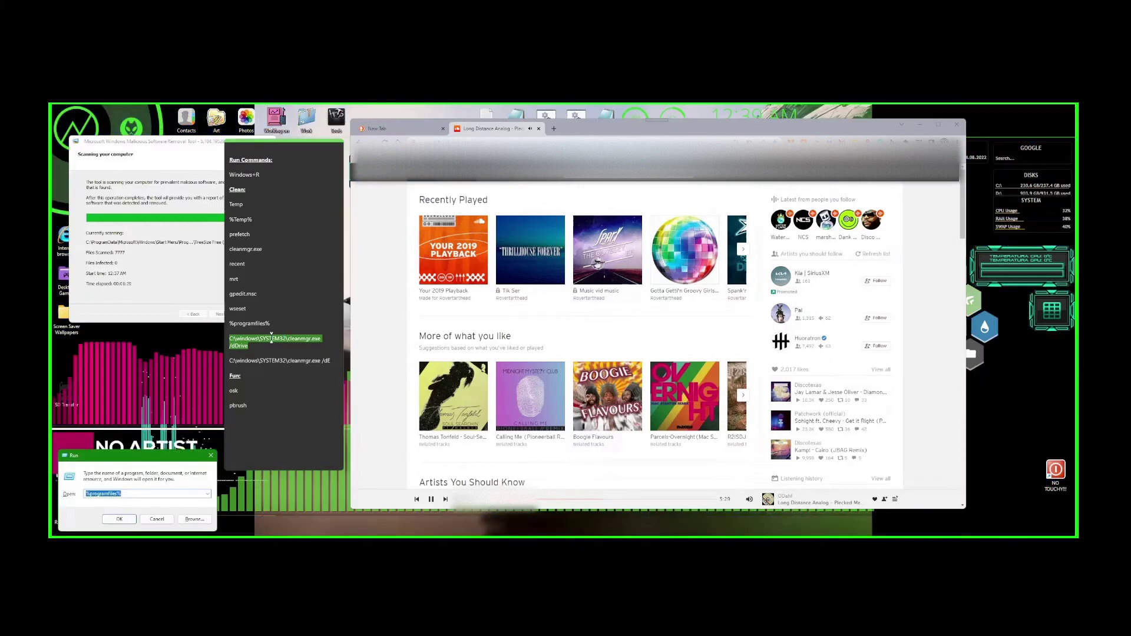
{"action": "left_click", "coordinate": [262, 340]}
{"action": "triple_click", "coordinate": [258, 340]}
{"action": "key", "text": "ctrl+c"}
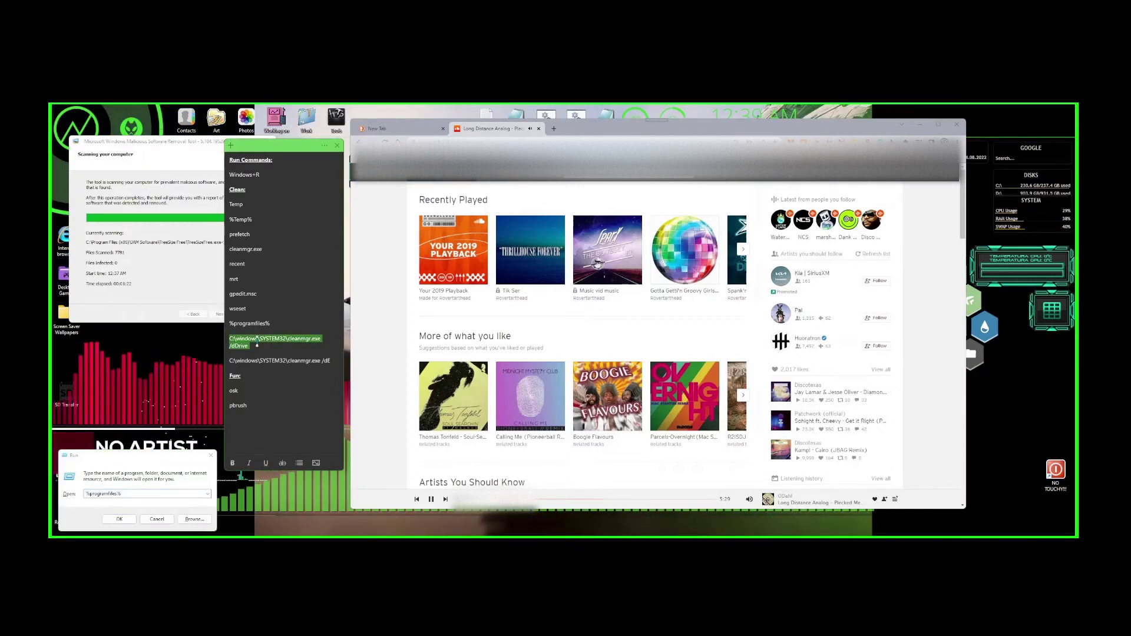
{"action": "left_click", "coordinate": [133, 495]}
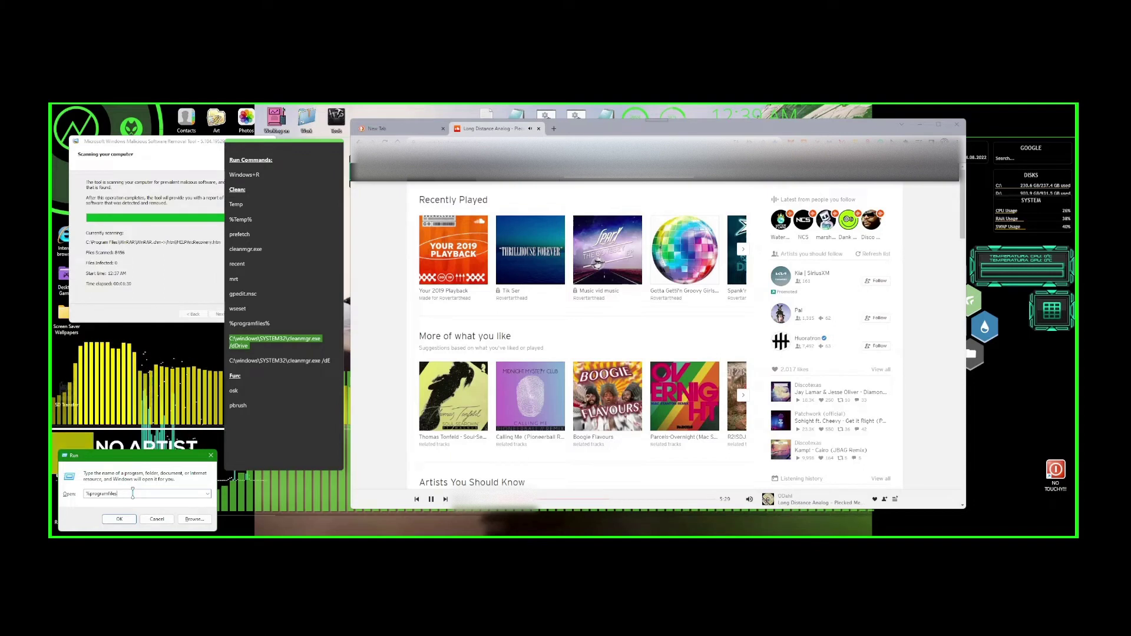
{"action": "key", "text": "BackSpace"}
{"action": "key", "text": "BackSpace"}
{"action": "key", "text": "BackSpace"}
{"action": "key", "text": "BackSpace"}
{"action": "key", "text": "BackSpace"}
{"action": "key", "text": "BackSpace"}
{"action": "key", "text": "BackSpace"}
{"action": "key", "text": "BackSpace"}
{"action": "key", "text": "BackSpace"}
{"action": "key", "text": "BackSpace"}
{"action": "key", "text": "BackSpace"}
{"action": "key", "text": "BackSpace"}
{"action": "key", "text": "BackSpace"}
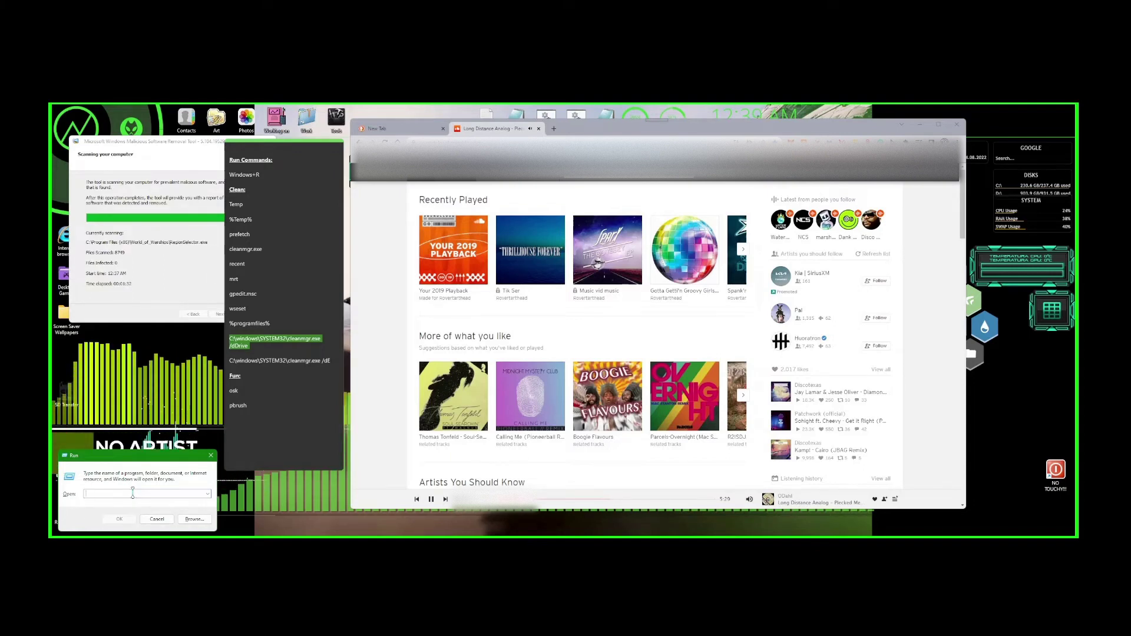
{"action": "key", "text": "ctrl+v"}
{"action": "key", "text": "Return"}
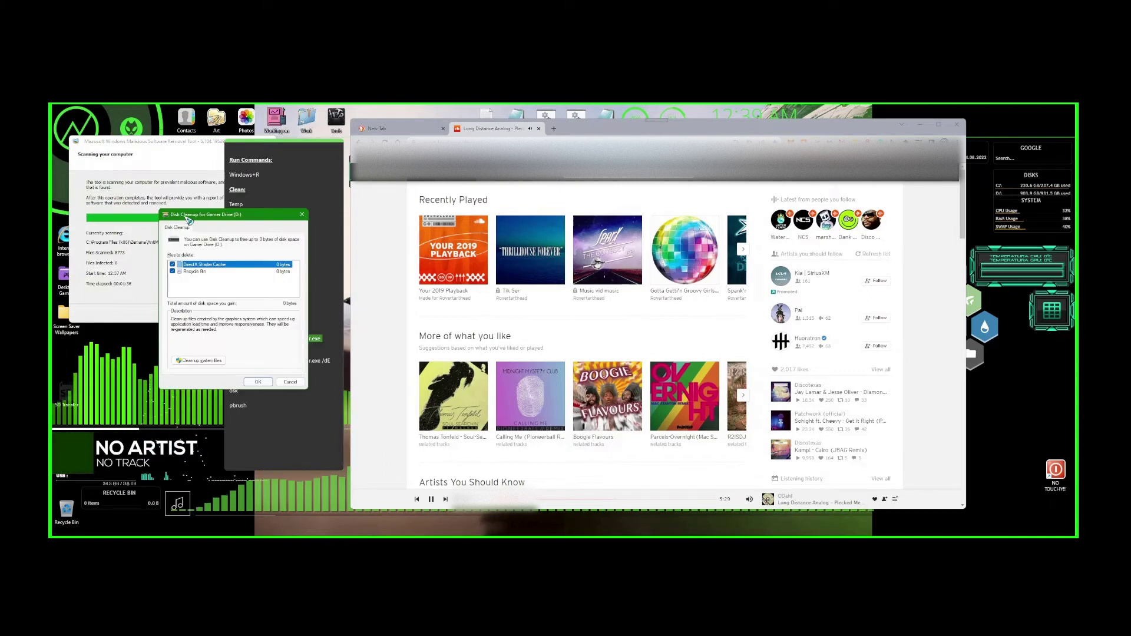
Step: Delete the DirectX Shader Cache and Recycle Bin files on Gamer Drive (D:)
{"action": "left_click_drag", "start_coordinate": [198, 216], "coordinate": [147, 278]}
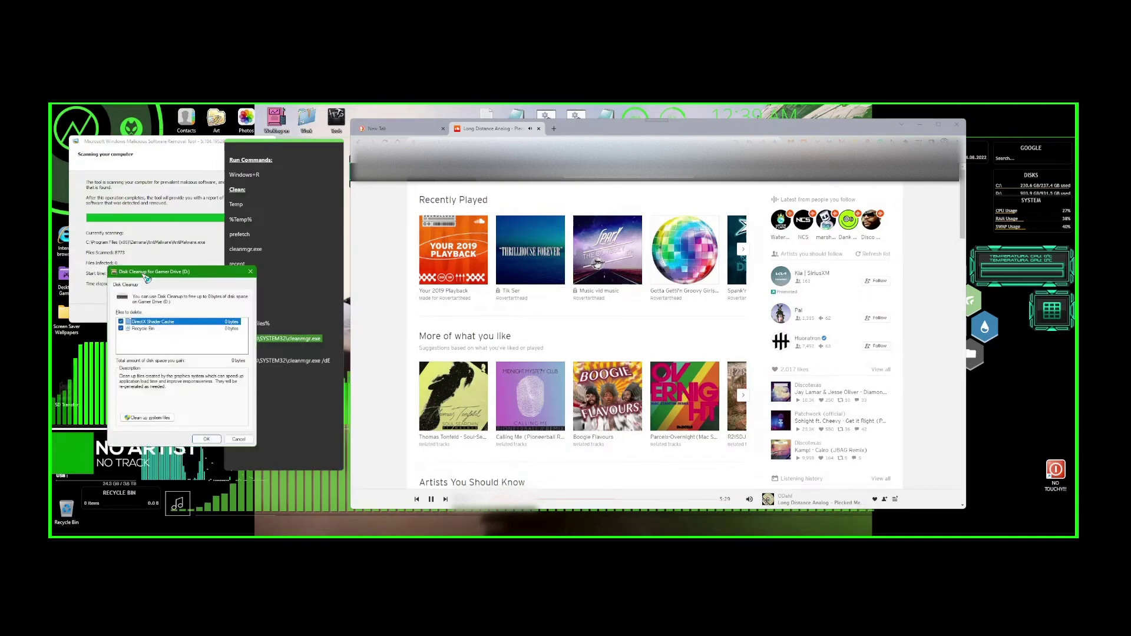
{"action": "left_click", "coordinate": [207, 439]}
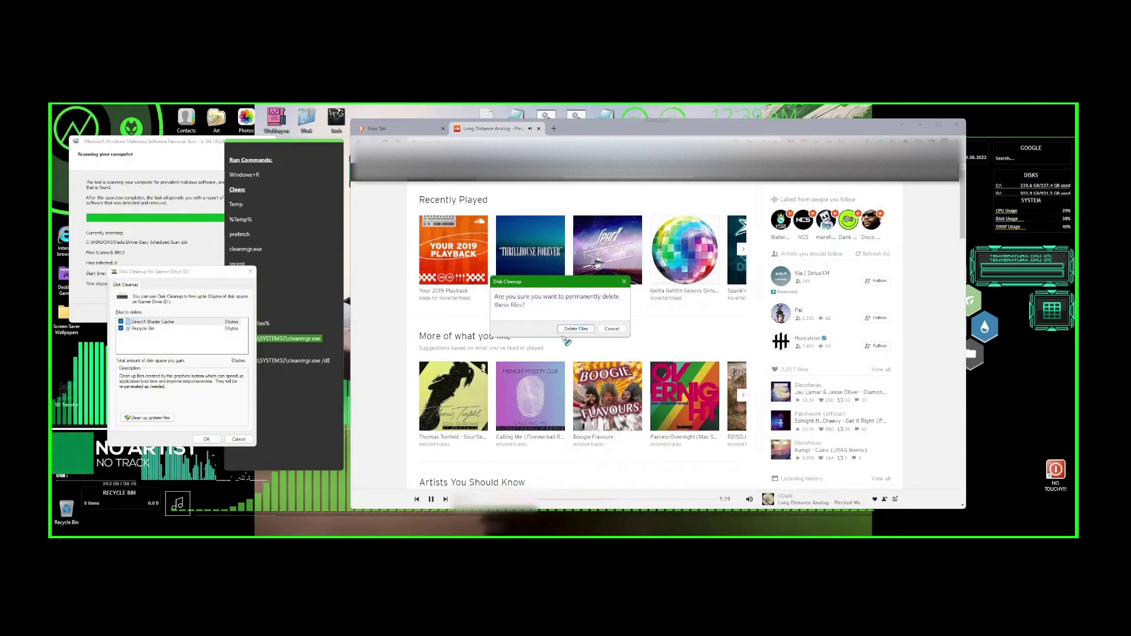
{"action": "left_click", "coordinate": [568, 332]}
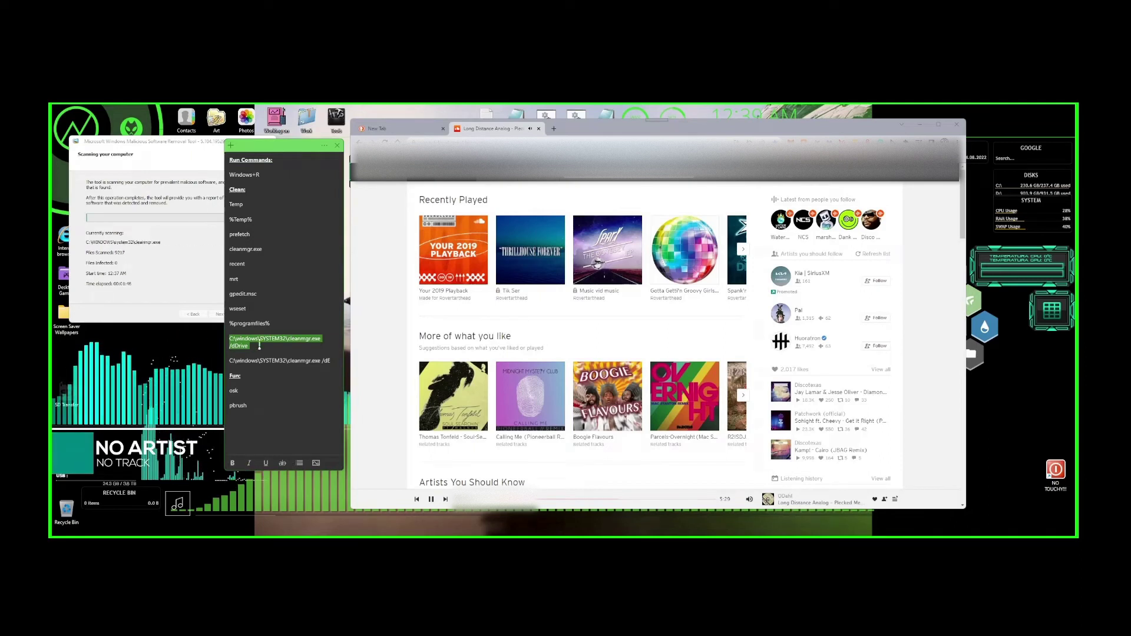
{"action": "triple_click", "coordinate": [259, 358]}
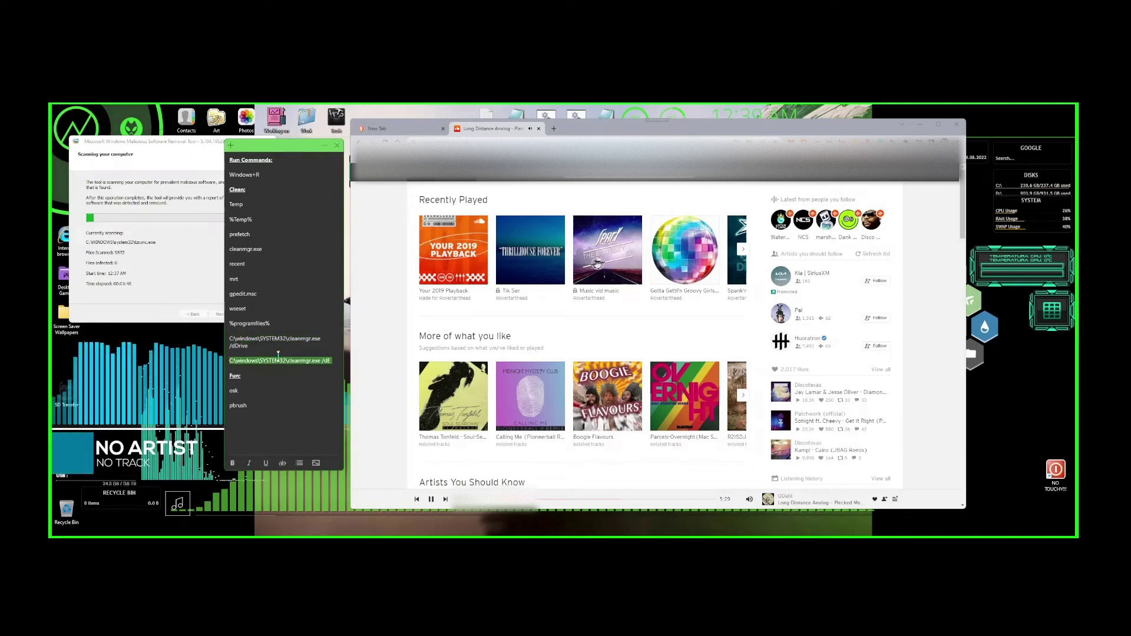
Step: Run the pasted cleanmgr /dE command and dismiss its drive E error
{"action": "key", "text": "super+r"}
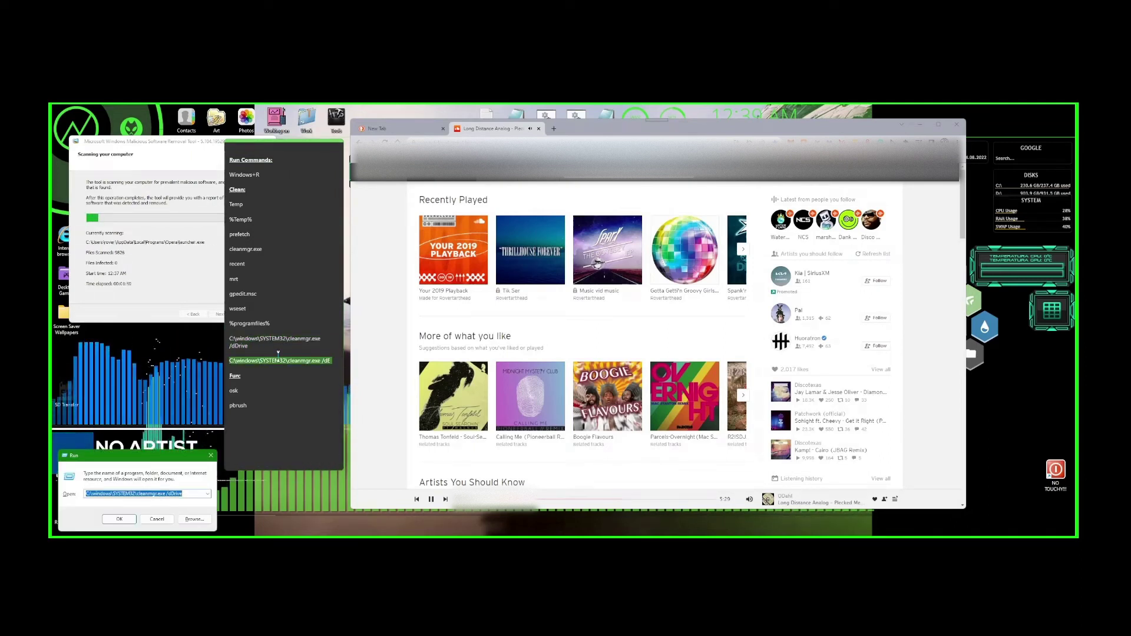
{"action": "triple_click", "coordinate": [269, 361]}
{"action": "key", "text": "ctrl+c"}
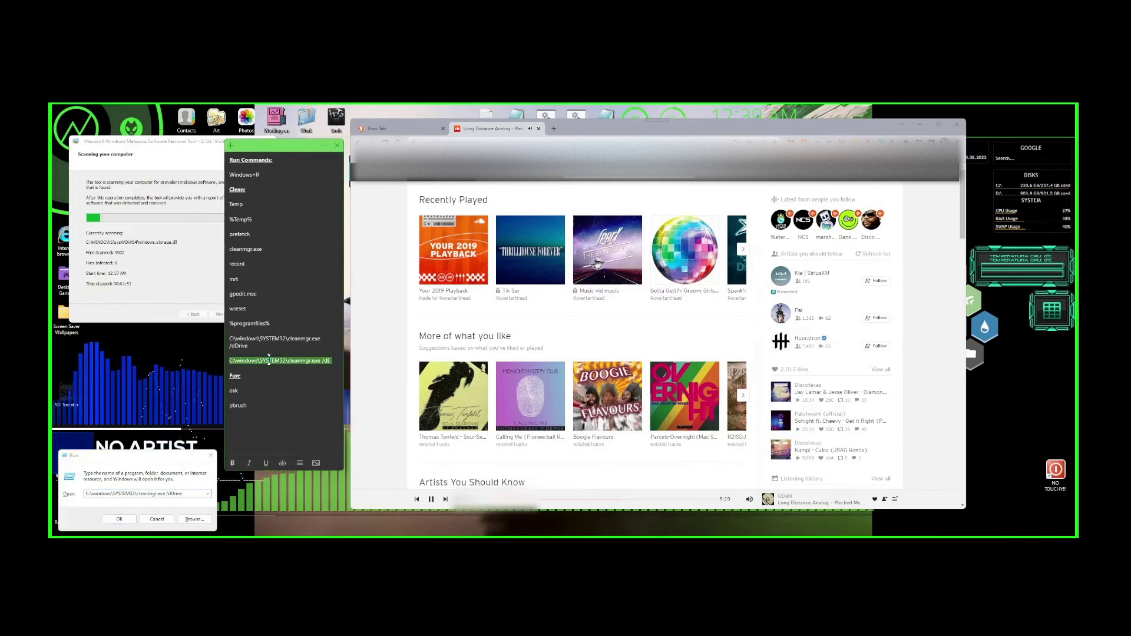
{"action": "left_click", "coordinate": [122, 494]}
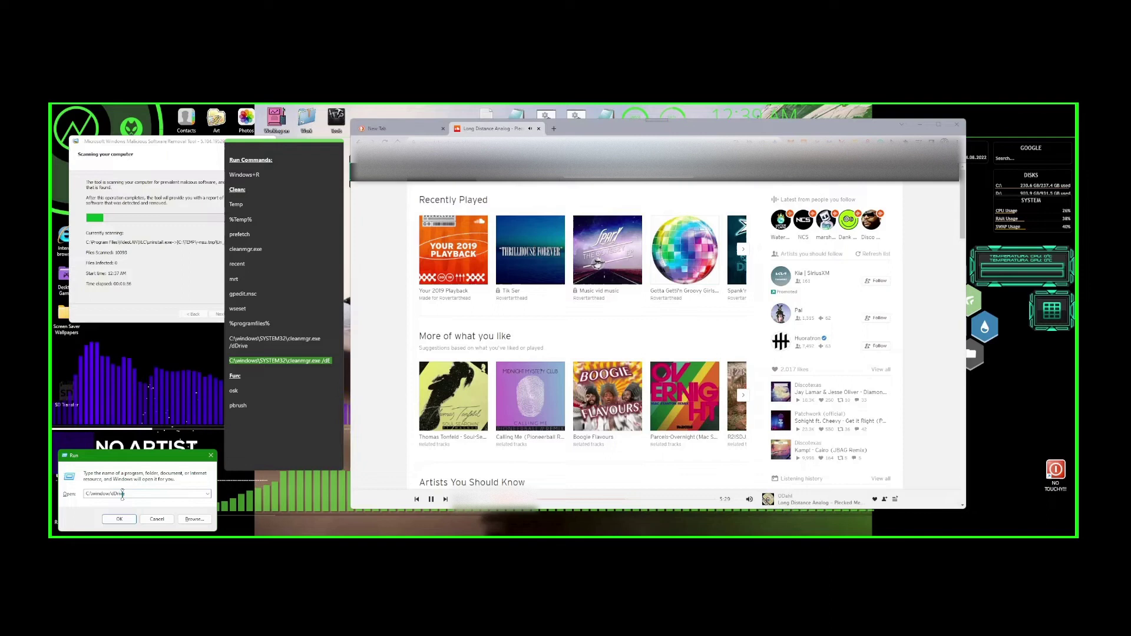
{"action": "key", "text": "BackSpace"}
{"action": "key", "text": "BackSpace"}
{"action": "key", "text": "BackSpace"}
{"action": "key", "text": "BackSpace"}
{"action": "key", "text": "BackSpace"}
{"action": "key", "text": "BackSpace"}
{"action": "key", "text": "BackSpace"}
{"action": "key", "text": "BackSpace"}
{"action": "key", "text": "BackSpace"}
{"action": "key", "text": "BackSpace"}
{"action": "key", "text": "BackSpace"}
{"action": "key", "text": "BackSpace"}
{"action": "key", "text": "BackSpace"}
{"action": "key", "text": "BackSpace"}
{"action": "key", "text": "BackSpace"}
{"action": "key", "text": "BackSpace"}
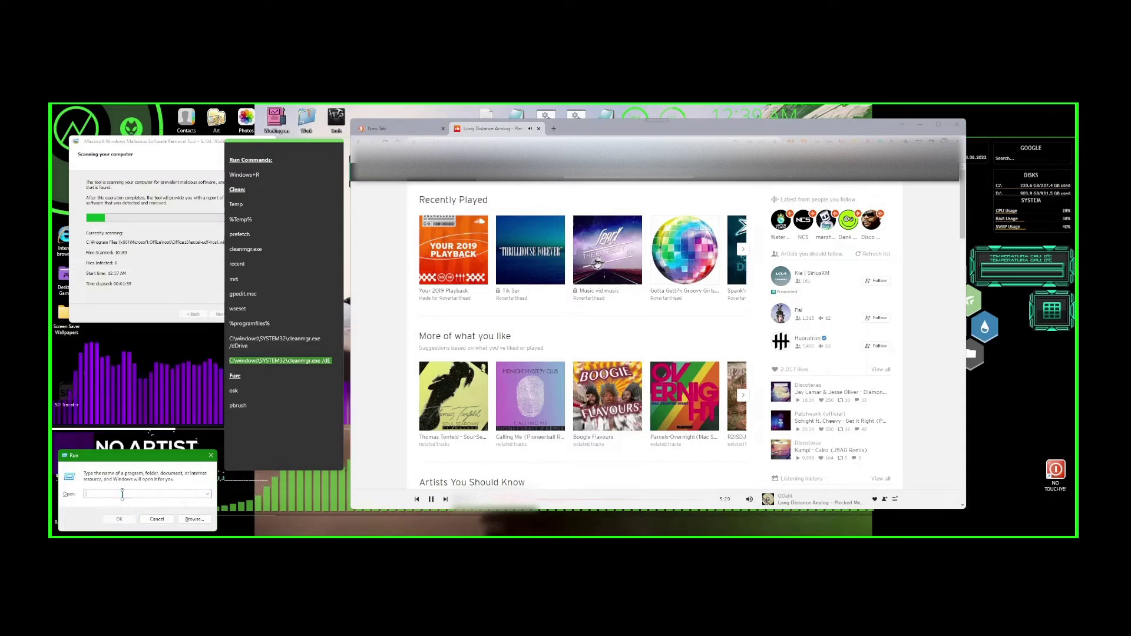
{"action": "key", "text": "ctrl+v"}
{"action": "key", "text": "Return"}
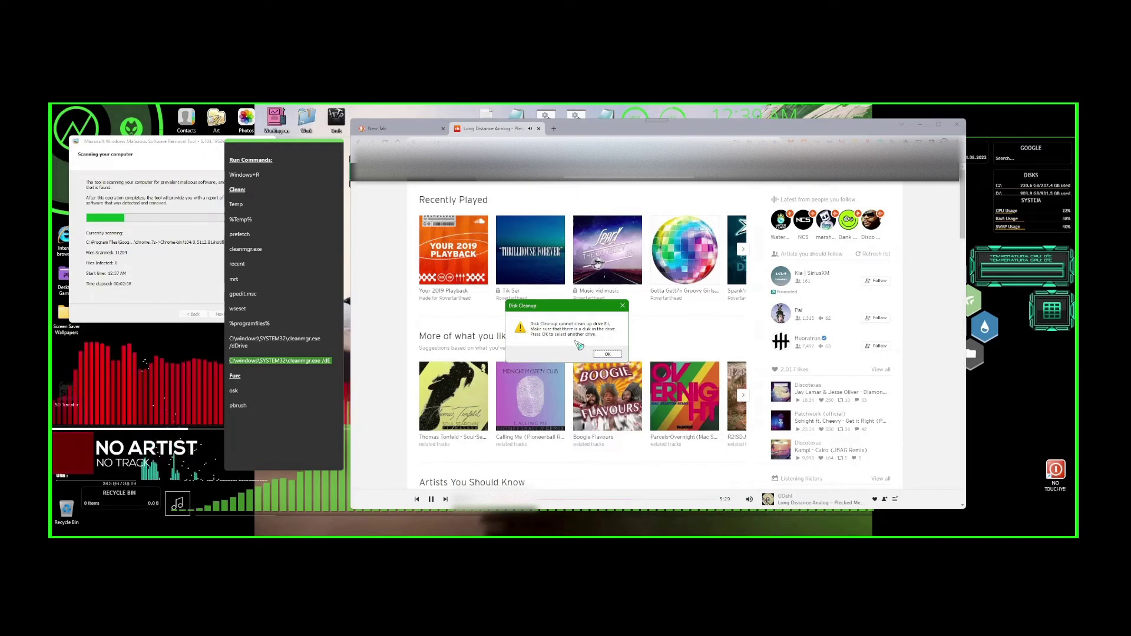
{"action": "left_click", "coordinate": [595, 356]}
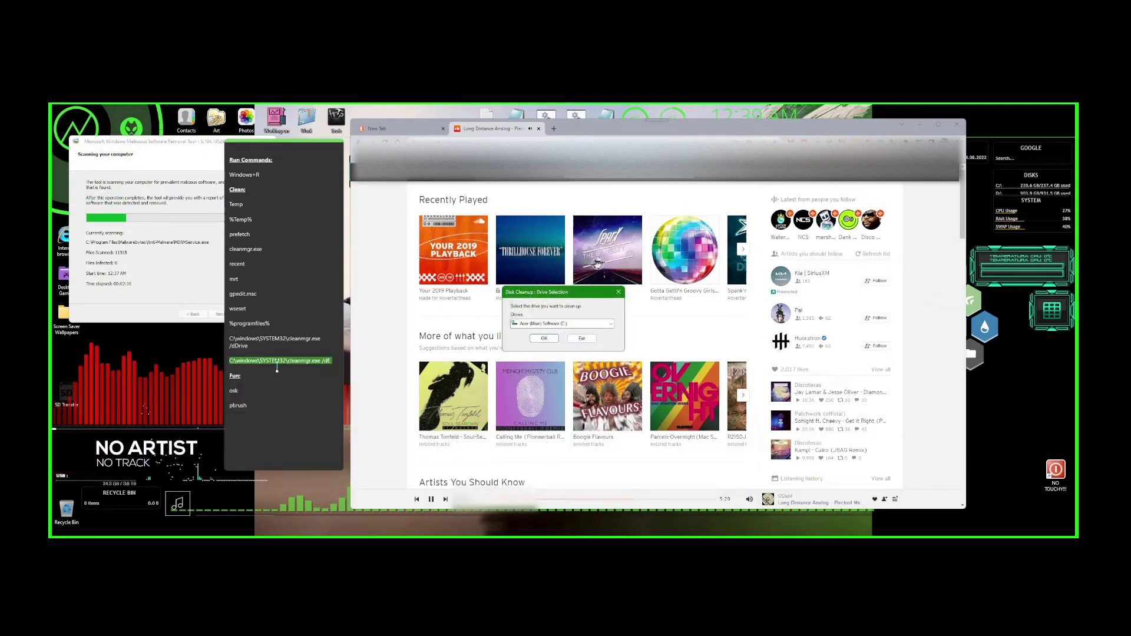
Step: Delete the checked junk files on Acer (Main) Software (C:), moving the progress dialog lower left
{"action": "left_click", "coordinate": [548, 338]}
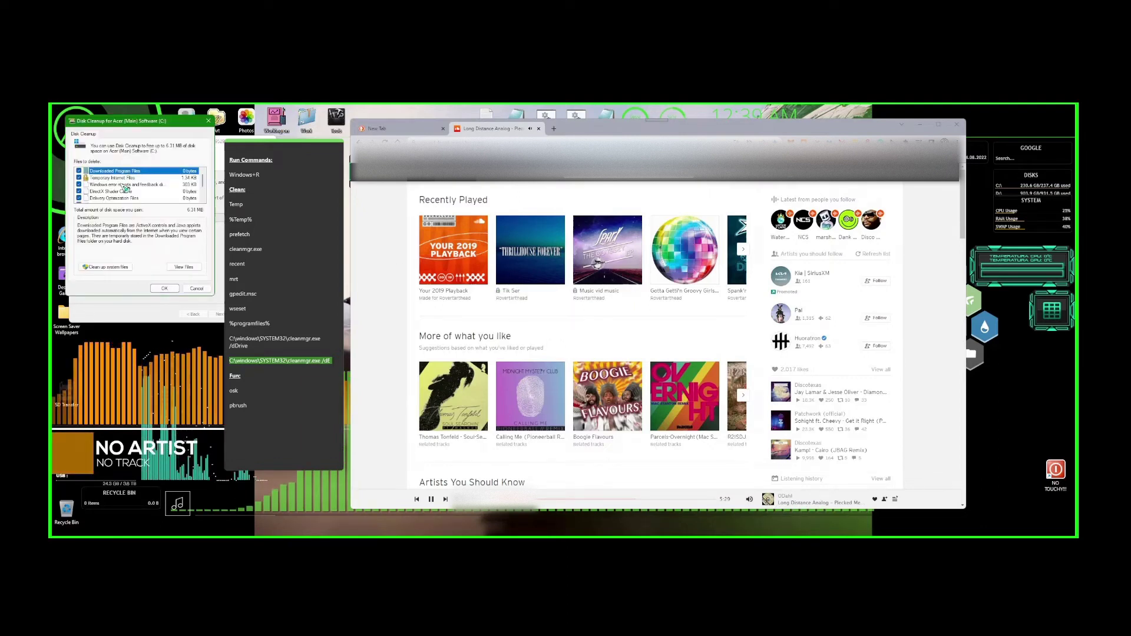
{"action": "scroll", "coordinate": [125, 187], "scroll_direction": "down", "scroll_amount": 3}
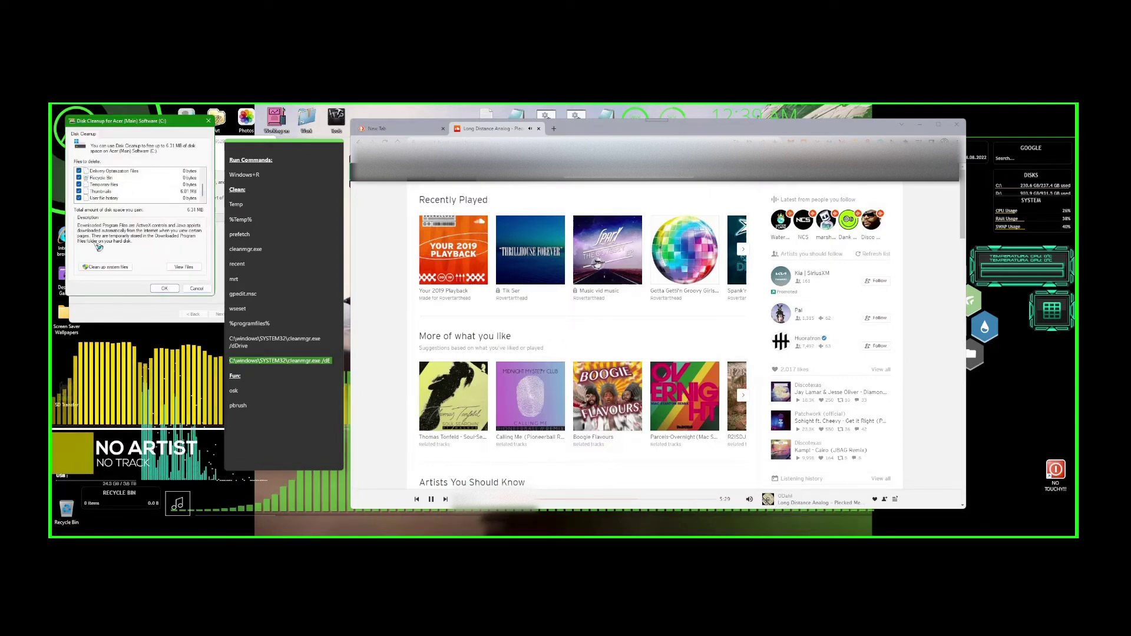
{"action": "left_click", "coordinate": [166, 290]}
{"action": "left_click", "coordinate": [575, 328]}
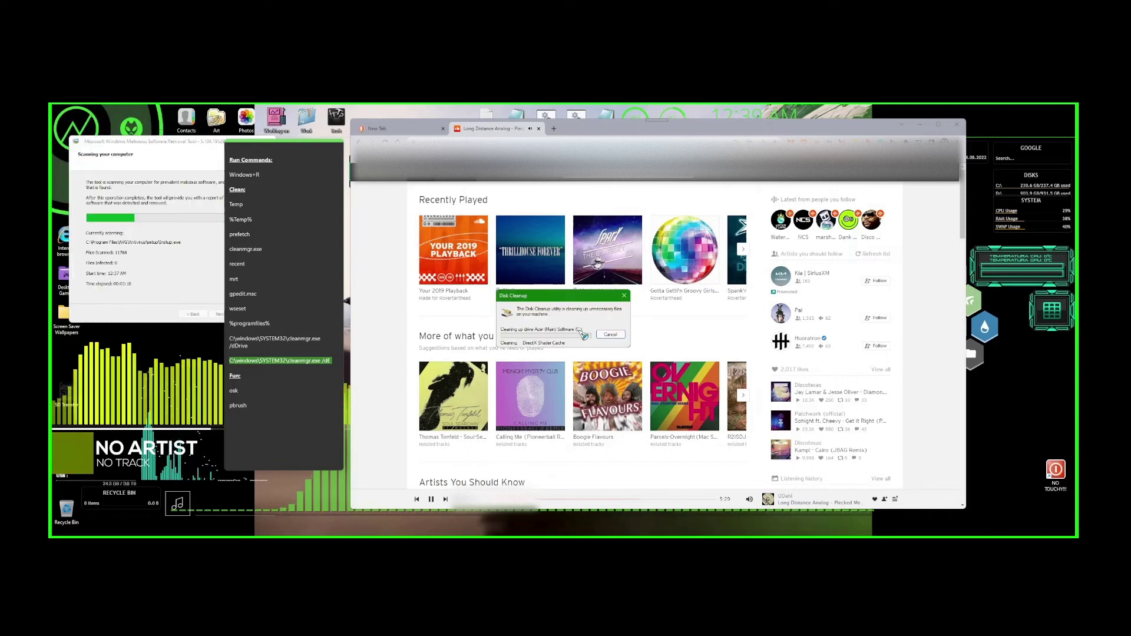
{"action": "left_click_drag", "start_coordinate": [577, 299], "coordinate": [161, 342]}
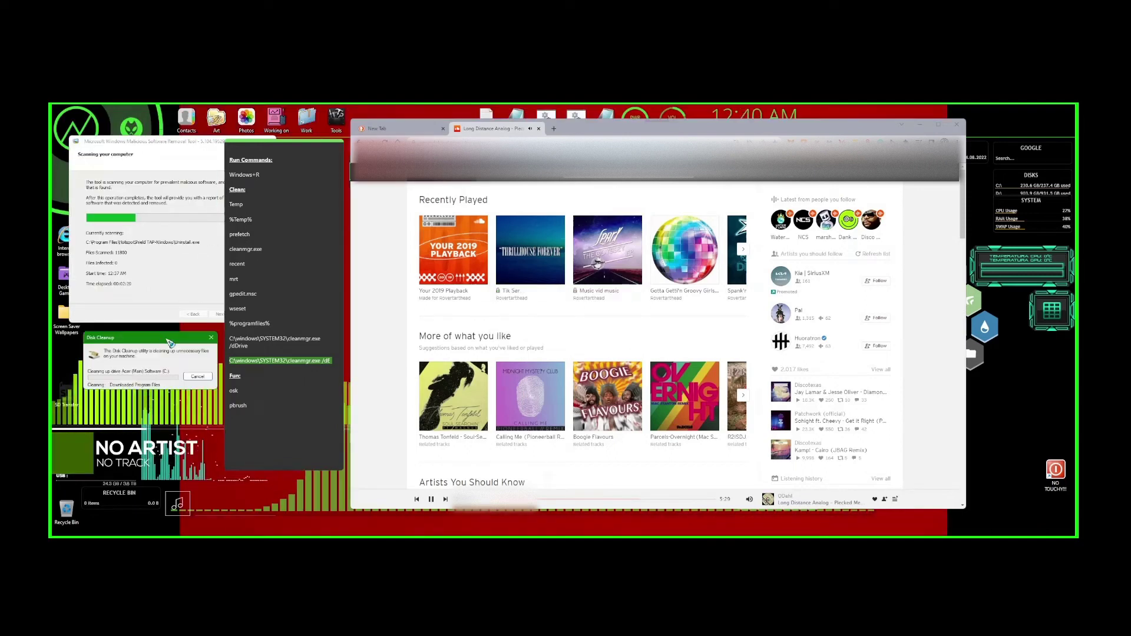
{"action": "left_click", "coordinate": [265, 361]}
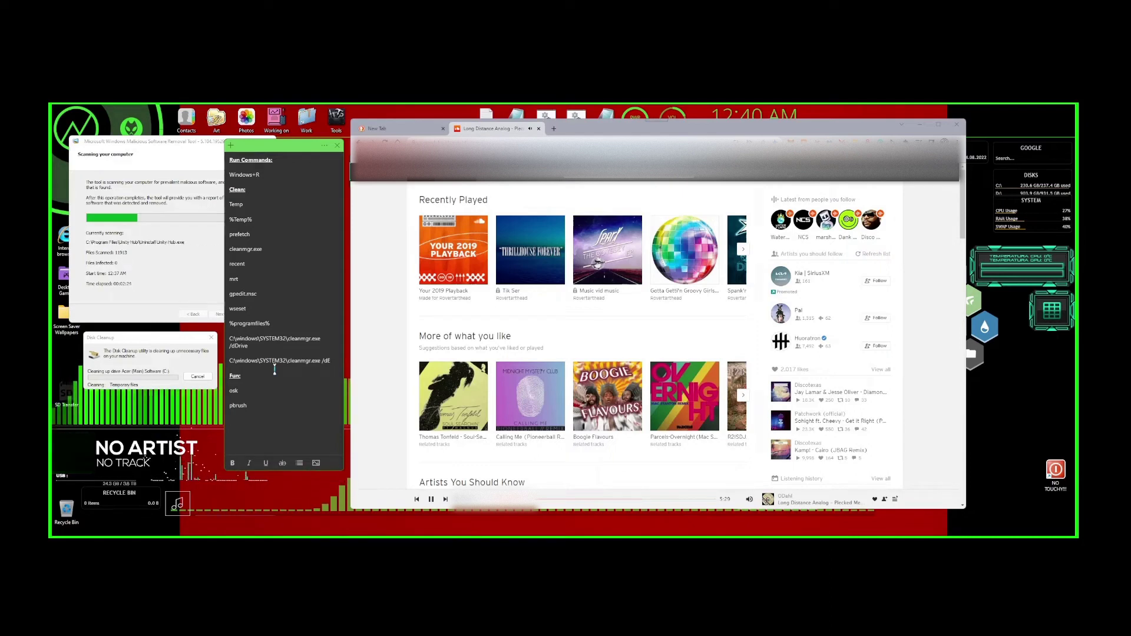
Step: Check the malware scan progress, then review the cleaning commands and osk entry in the note
{"action": "left_click", "coordinate": [102, 295]}
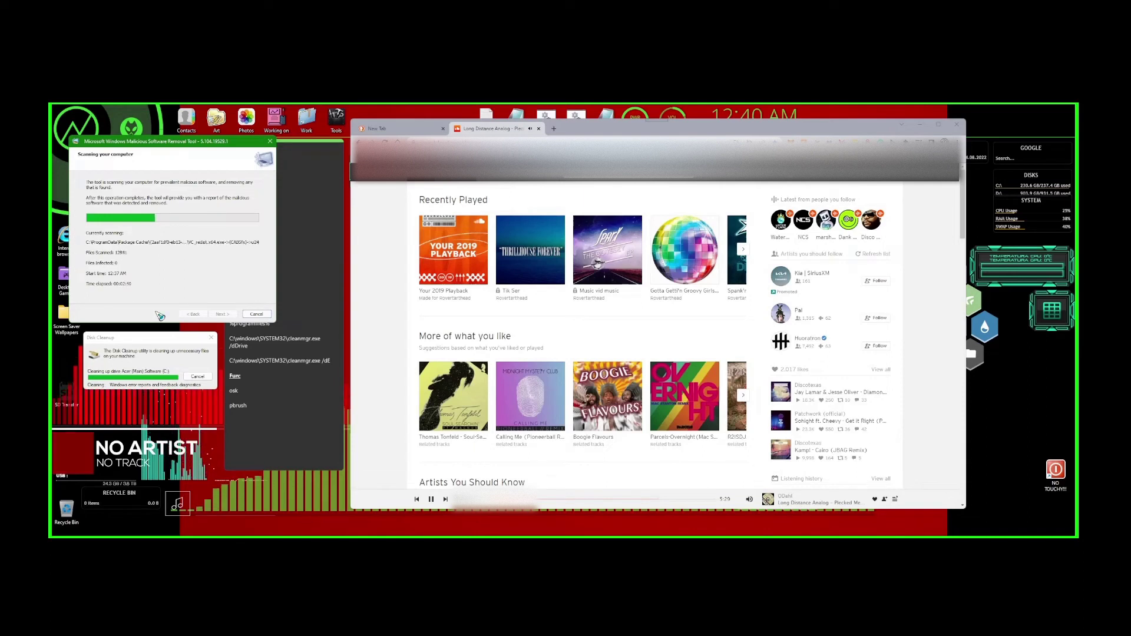
{"action": "left_click", "coordinate": [232, 338]}
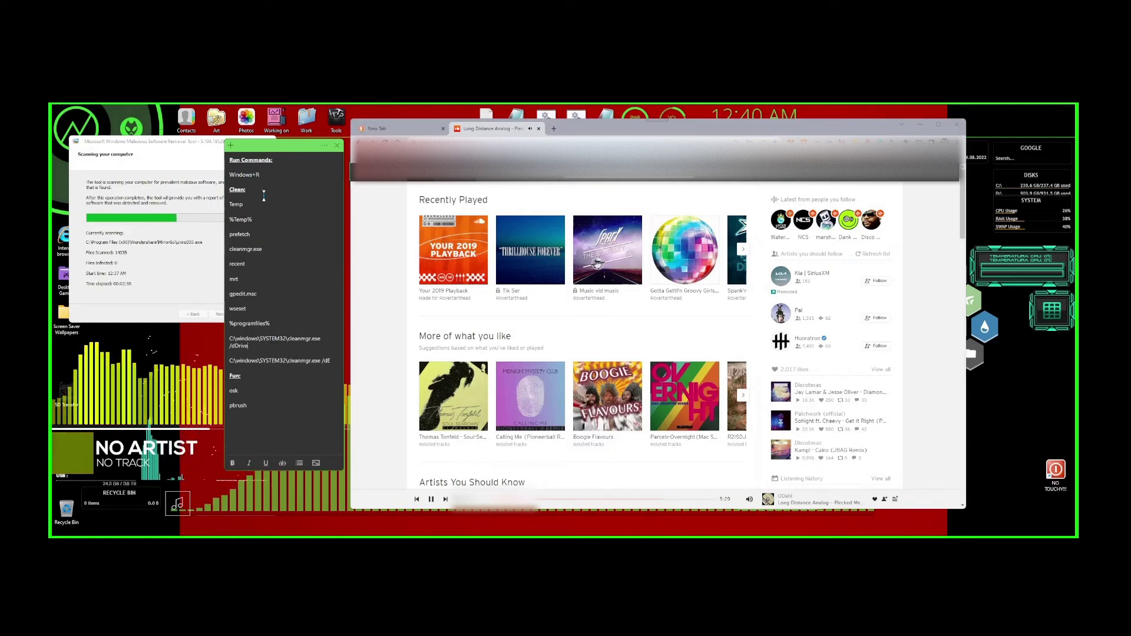
{"action": "left_click_drag", "start_coordinate": [229, 190], "coordinate": [316, 361]}
{"action": "left_click", "coordinate": [257, 374]}
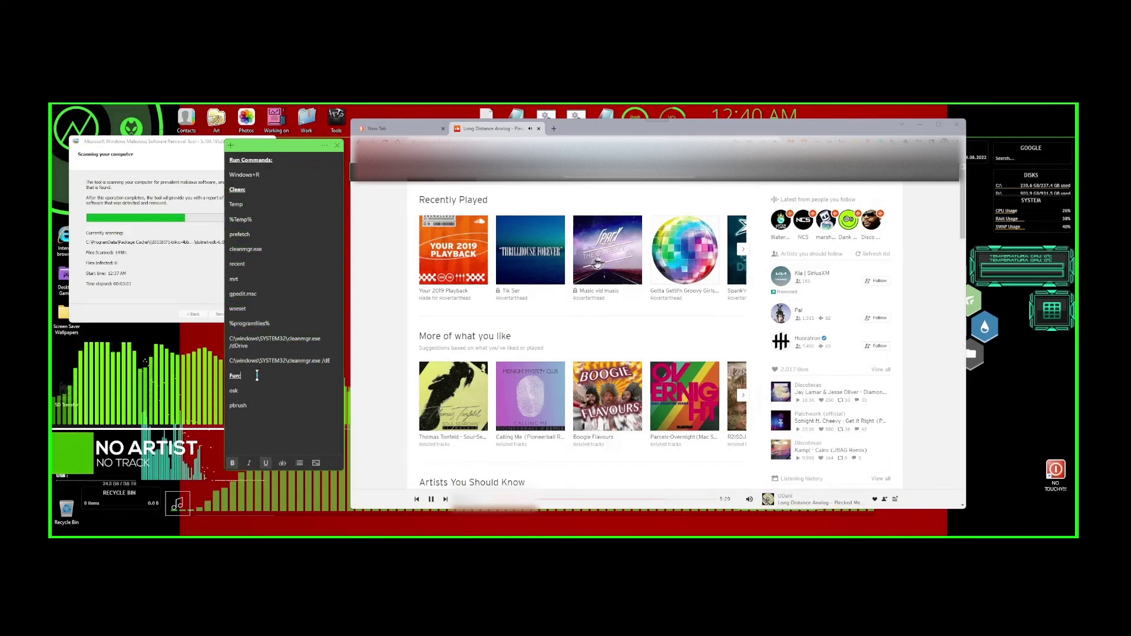
{"action": "left_click", "coordinate": [255, 396]}
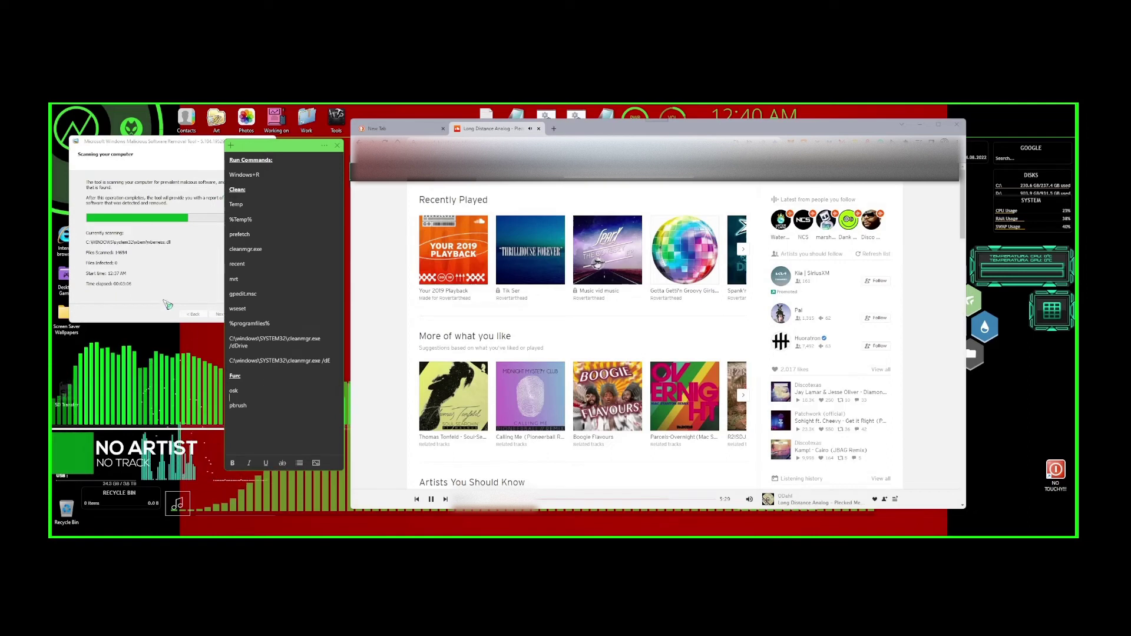
{"action": "key", "text": "super+r"}
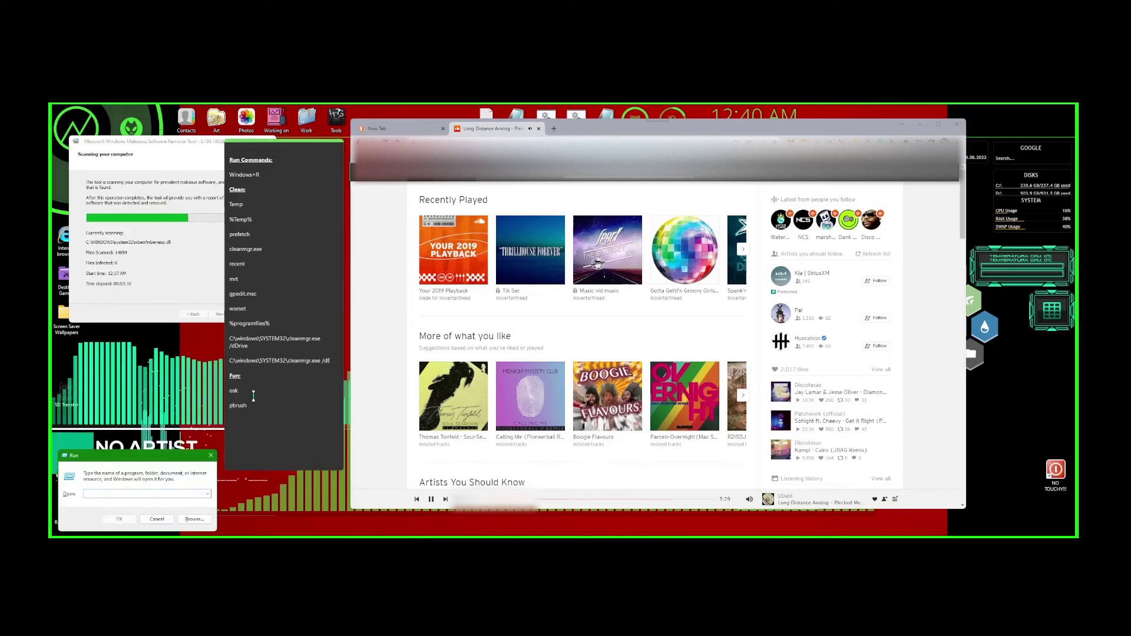
{"action": "key", "text": "Return"}
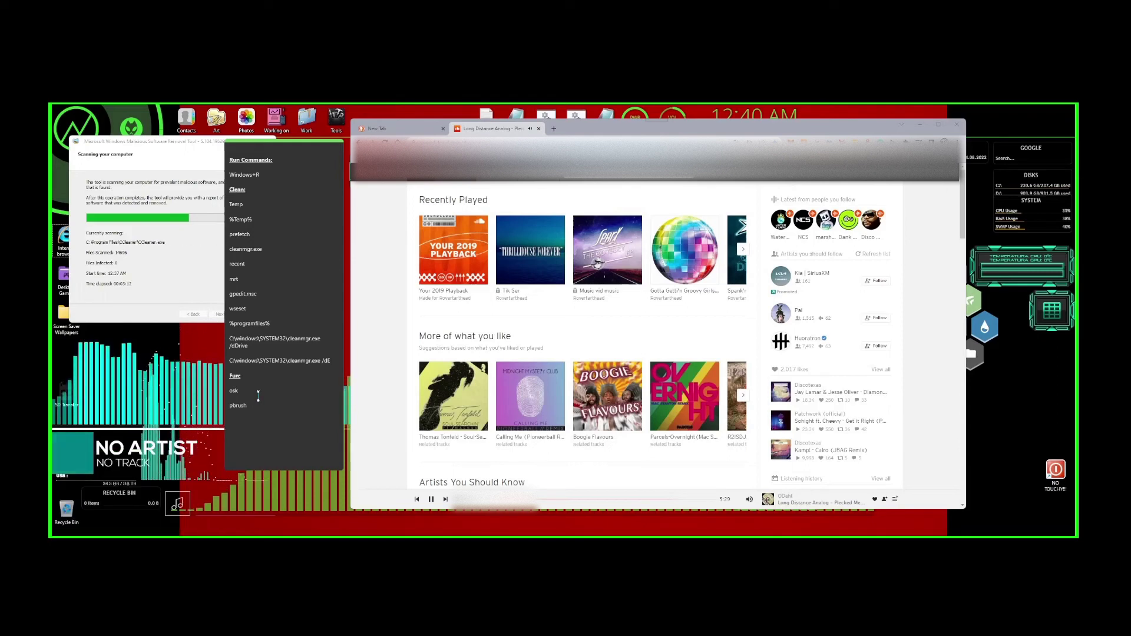
{"action": "left_click_drag", "start_coordinate": [518, 306], "coordinate": [536, 271]}
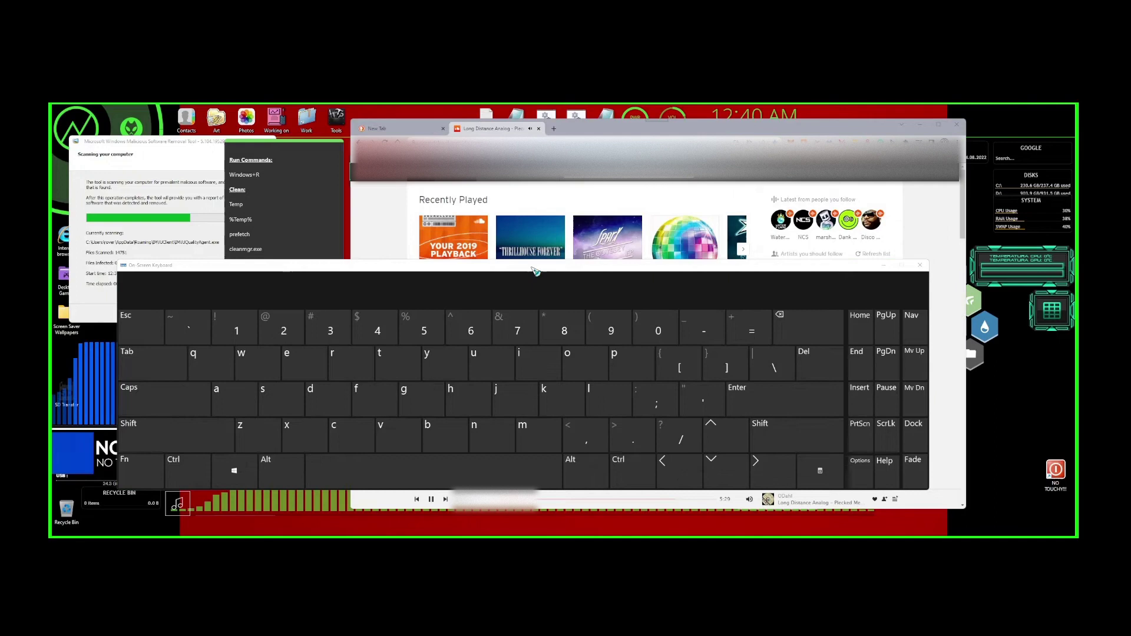
{"action": "left_click", "coordinate": [570, 361]}
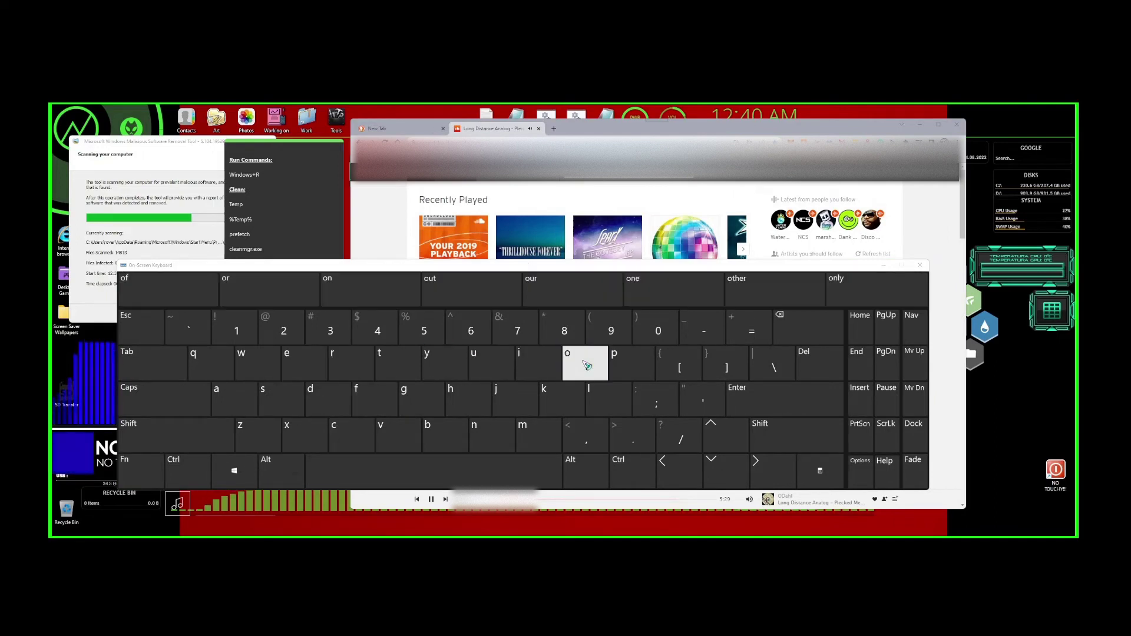
{"action": "left_click", "coordinate": [578, 399]}
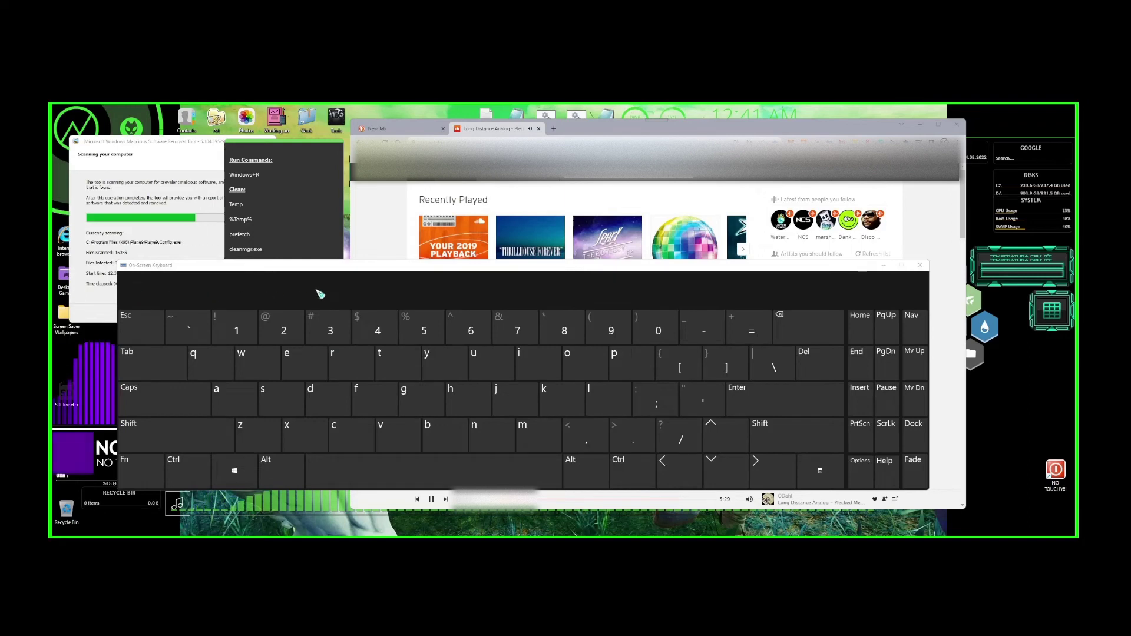
{"action": "left_click", "coordinate": [920, 265]}
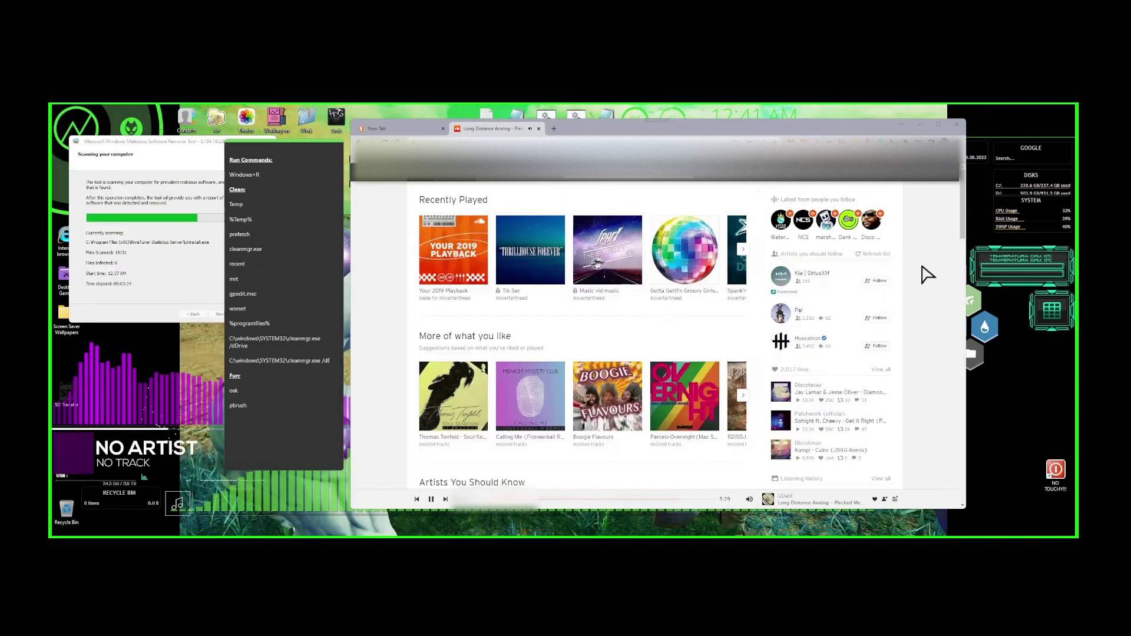
Step: Launch Paint with the pbrush Run command and switch to its blank canvas
{"action": "left_click", "coordinate": [269, 404]}
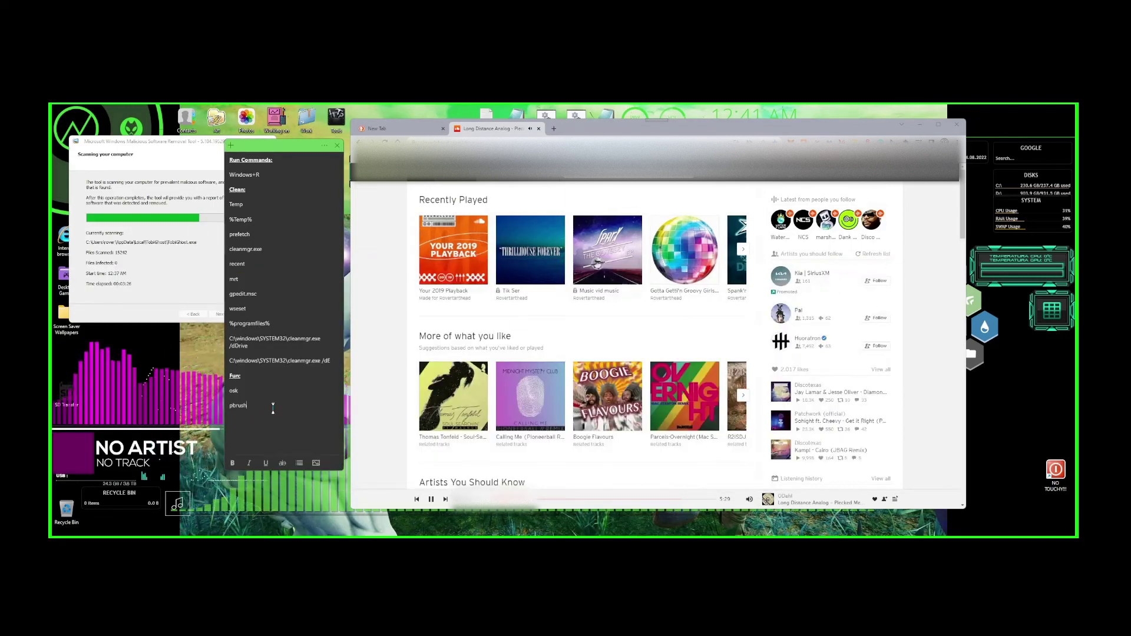
{"action": "key", "text": "super+r"}
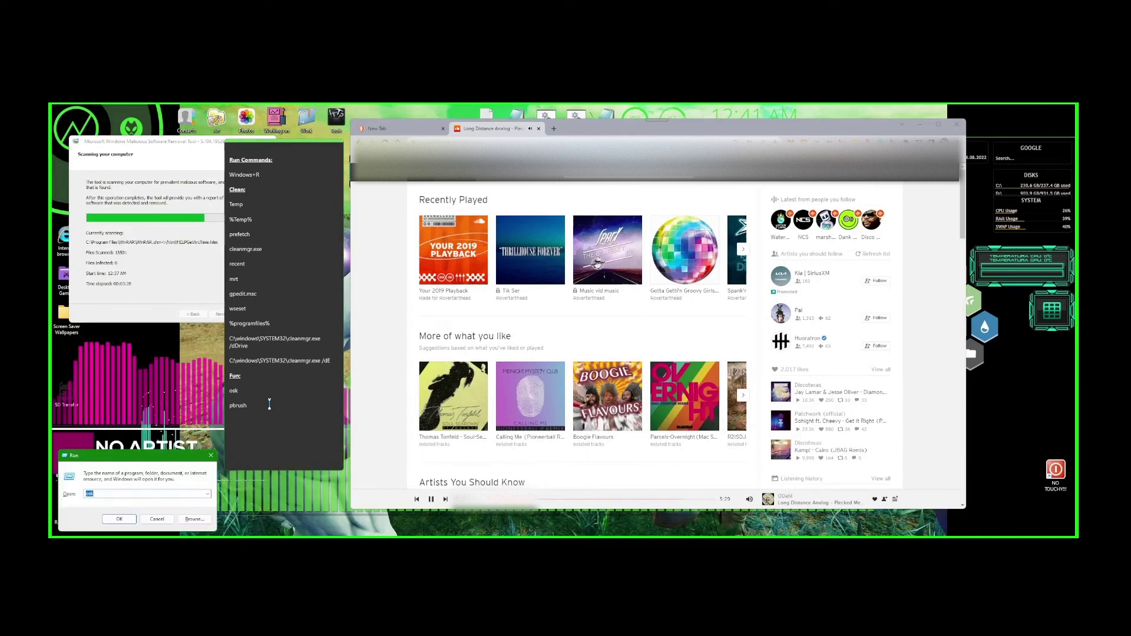
{"action": "type", "text": "p"}
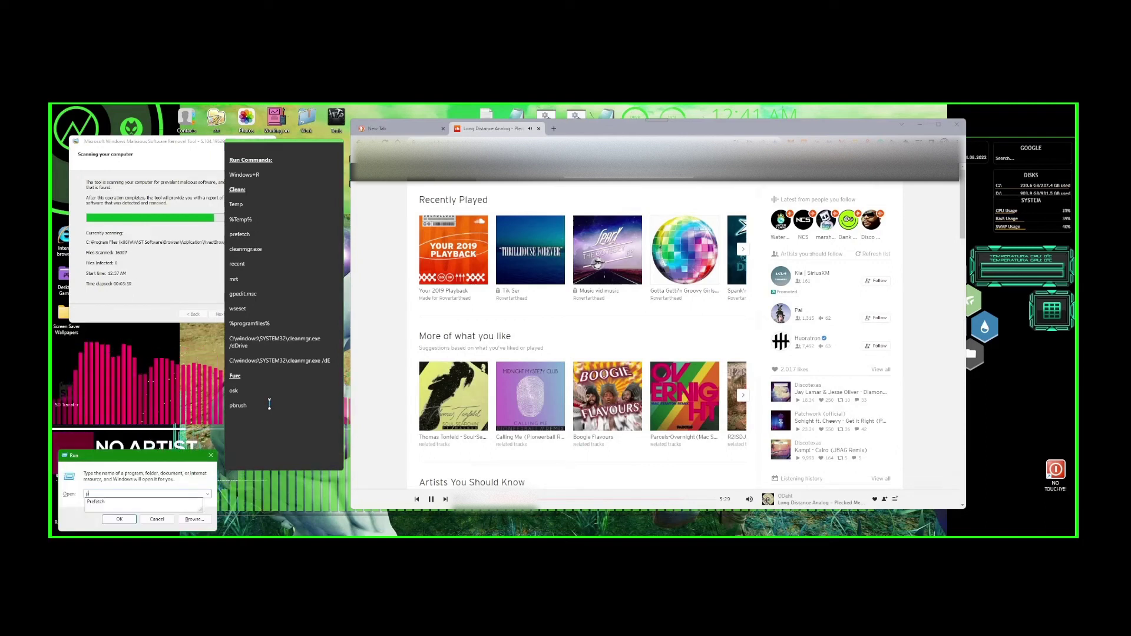
{"action": "type", "text": "brush"}
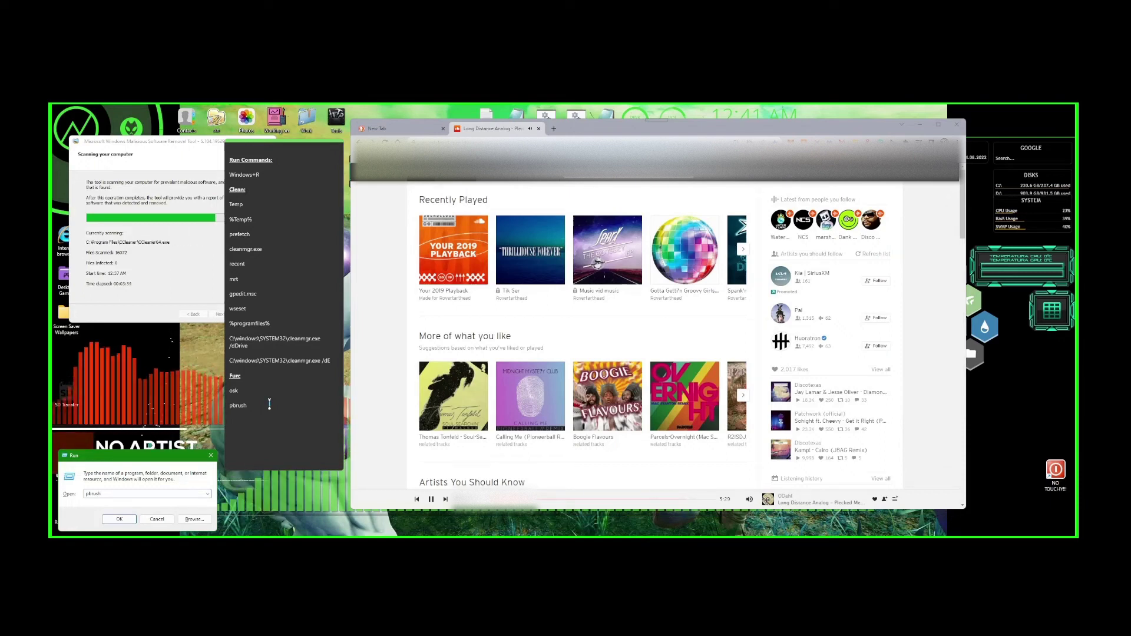
{"action": "key", "text": "Return"}
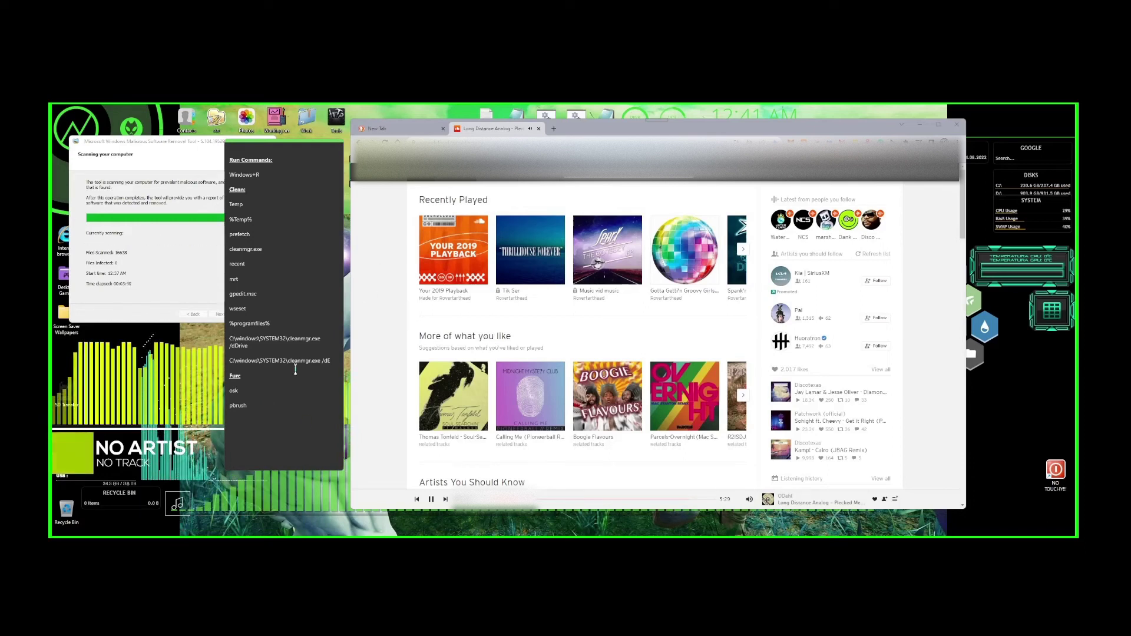
{"action": "left_click", "coordinate": [285, 401]}
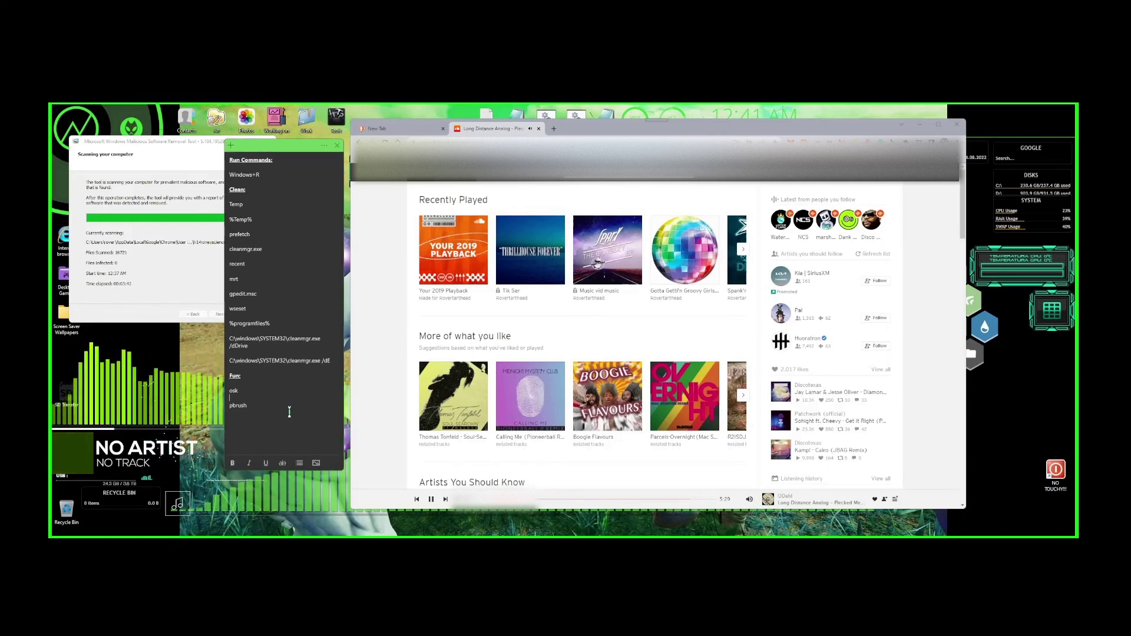
{"action": "key", "text": "alt+Tab"}
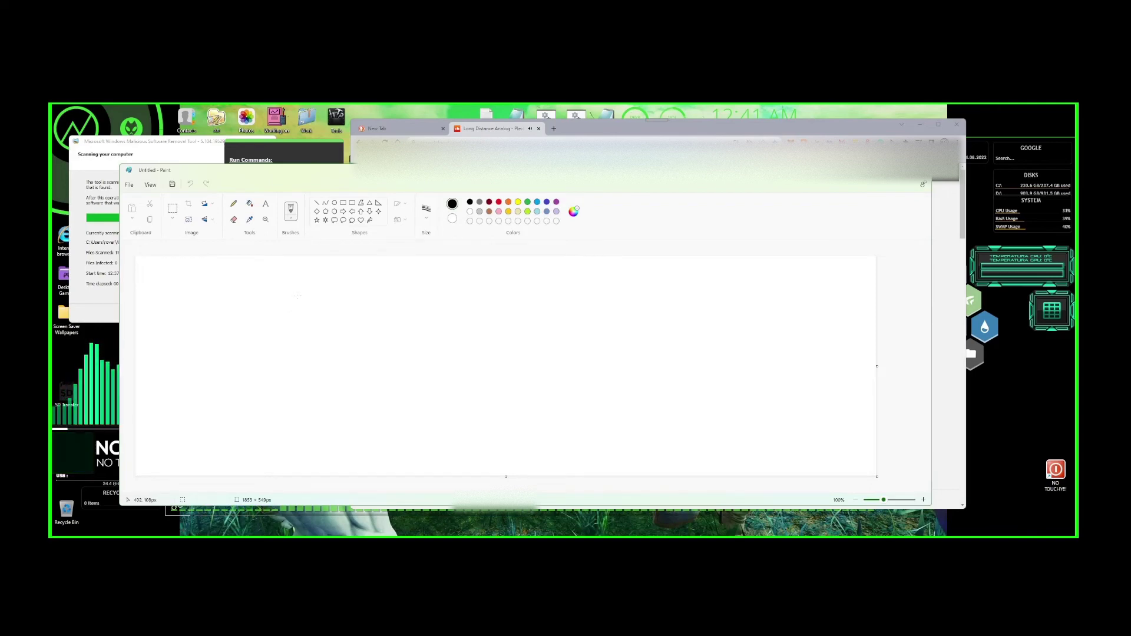
Step: Undo a test scribble and draw two large outlined ovals side by side
{"action": "mouse_move", "coordinate": [281, 289]}
{"action": "left_mouse_down"}
{"action": "mouse_move", "coordinate": [179, 373]}
{"action": "mouse_move", "coordinate": [589, 318]}
{"action": "mouse_move", "coordinate": [366, 290]}
{"action": "mouse_move", "coordinate": [682, 274]}
{"action": "mouse_move", "coordinate": [595, 354]}
{"action": "mouse_move", "coordinate": [422, 471]}
{"action": "mouse_move", "coordinate": [531, 465]}
{"action": "mouse_move", "coordinate": [721, 519]}
{"action": "mouse_move", "coordinate": [753, 435]}
{"action": "left_mouse_up"}
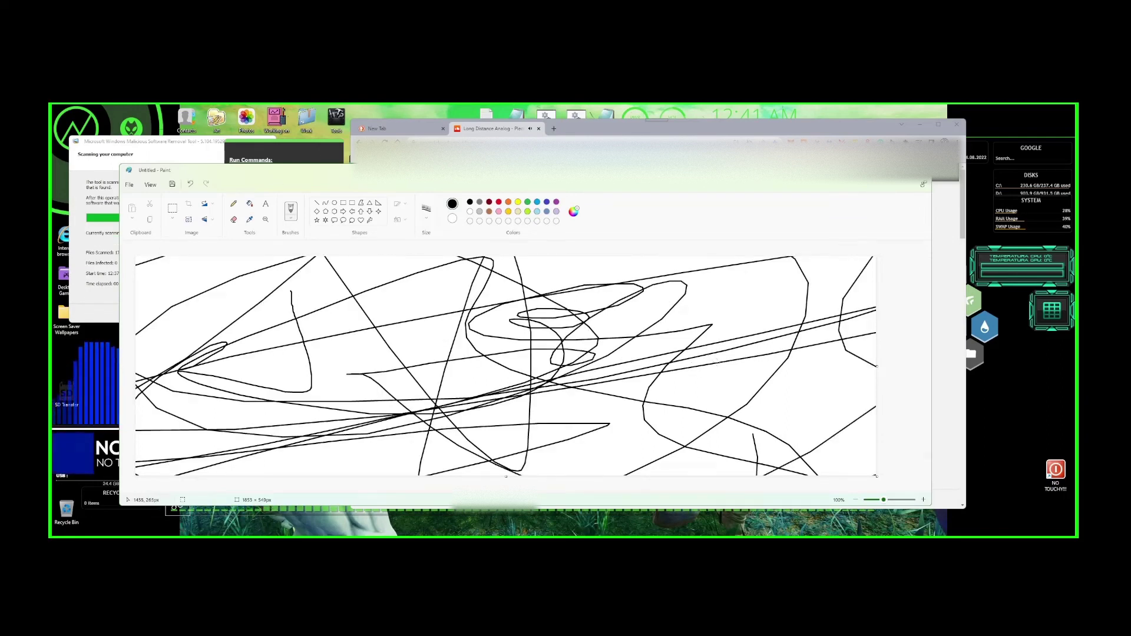
{"action": "key", "text": "ctrl+z"}
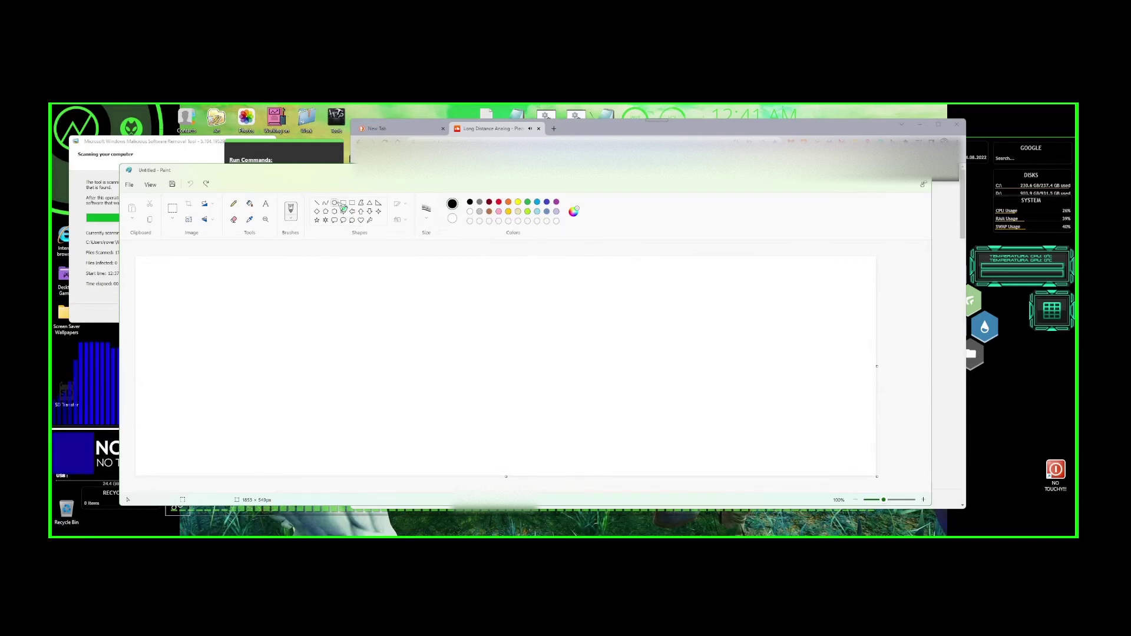
{"action": "left_click", "coordinate": [334, 203]}
{"action": "left_click_drag", "start_coordinate": [308, 293], "coordinate": [556, 458]}
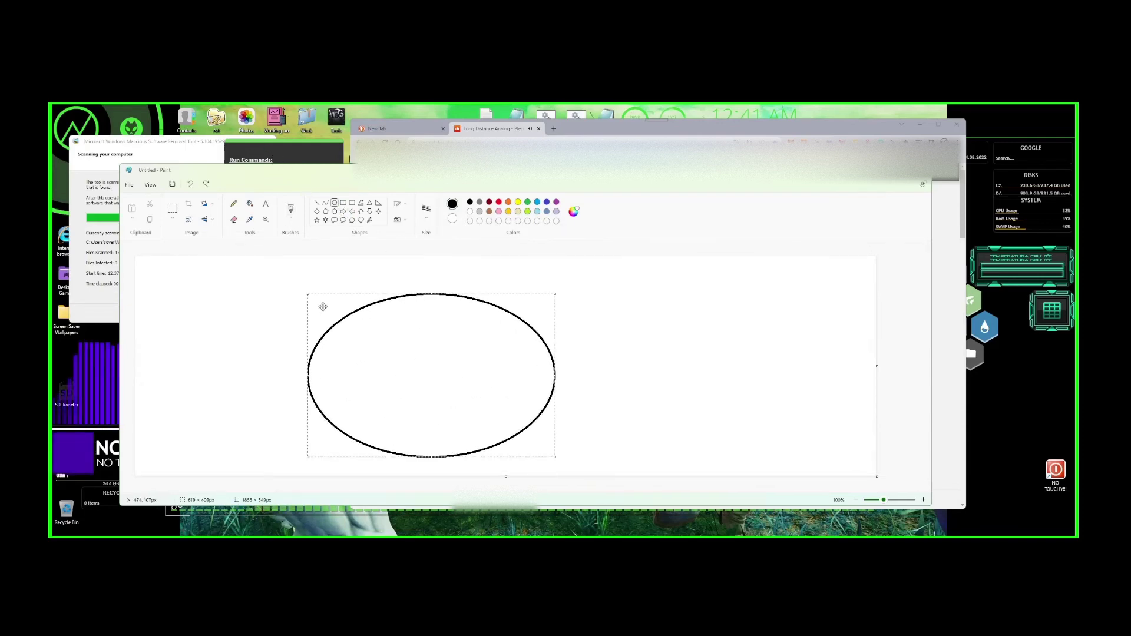
{"action": "mouse_move", "coordinate": [384, 337]}
{"action": "left_mouse_down"}
{"action": "mouse_move", "coordinate": [460, 387]}
{"action": "mouse_move", "coordinate": [618, 317]}
{"action": "mouse_move", "coordinate": [637, 326]}
{"action": "left_mouse_up"}
{"action": "mouse_move", "coordinate": [234, 297]}
{"action": "left_mouse_down"}
{"action": "mouse_move", "coordinate": [387, 371]}
{"action": "mouse_move", "coordinate": [548, 427]}
{"action": "left_mouse_up"}
{"action": "left_click", "coordinate": [564, 292]}
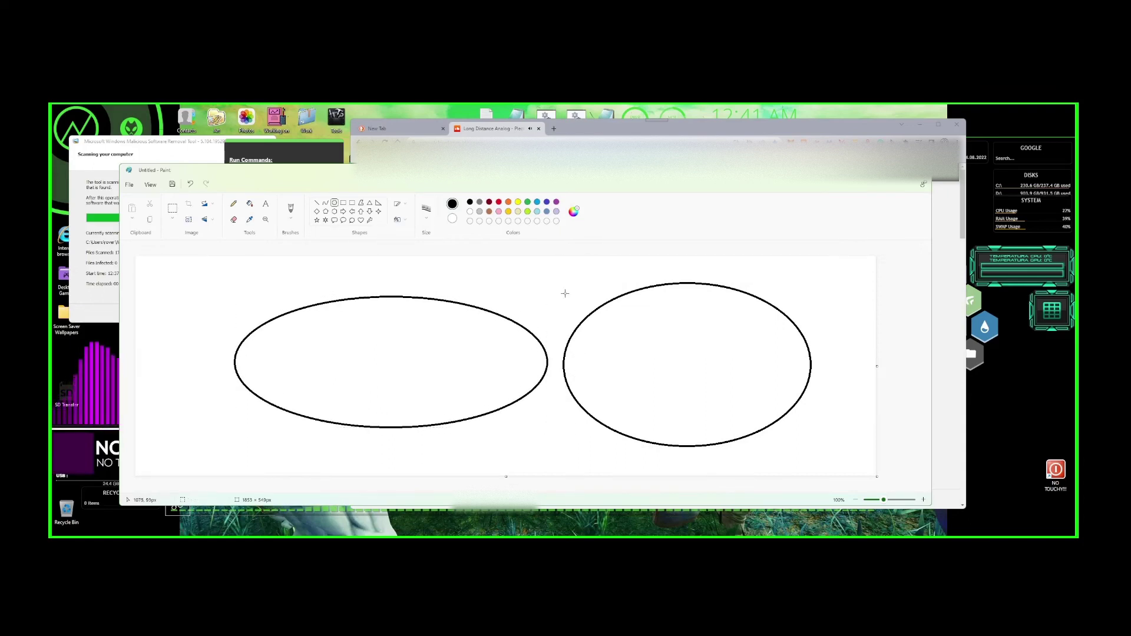
Step: Add black-filled pupils in both ovals, undoing a stray freehand curve
{"action": "left_click_drag", "start_coordinate": [514, 340], "coordinate": [565, 380]}
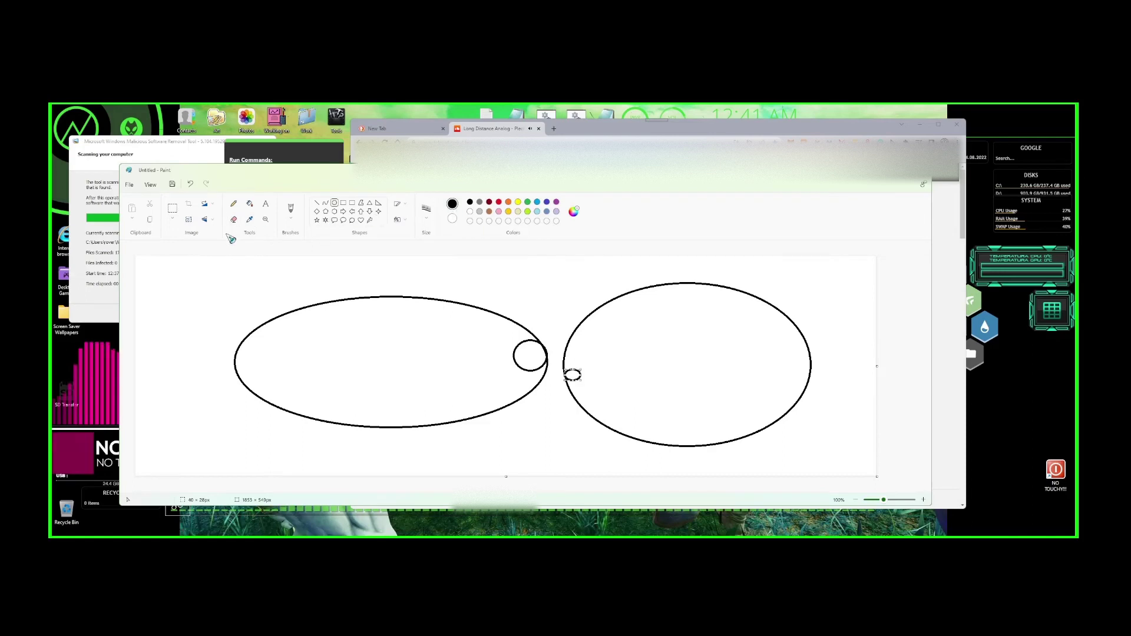
{"action": "left_click", "coordinate": [250, 203]}
{"action": "left_click", "coordinate": [534, 356]}
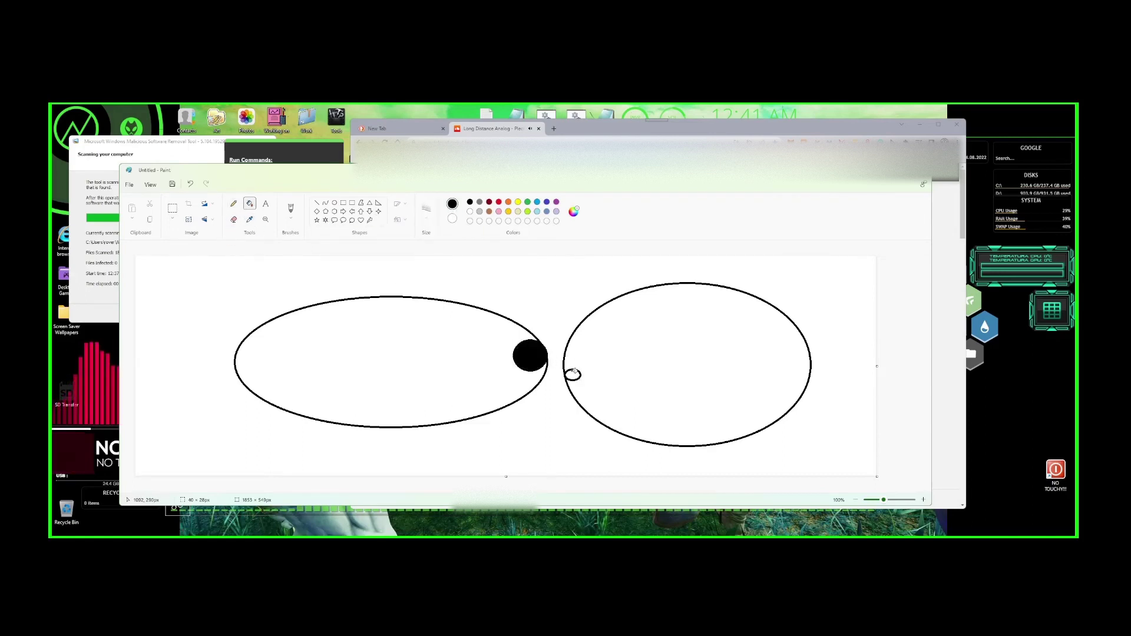
{"action": "left_click", "coordinate": [233, 203]}
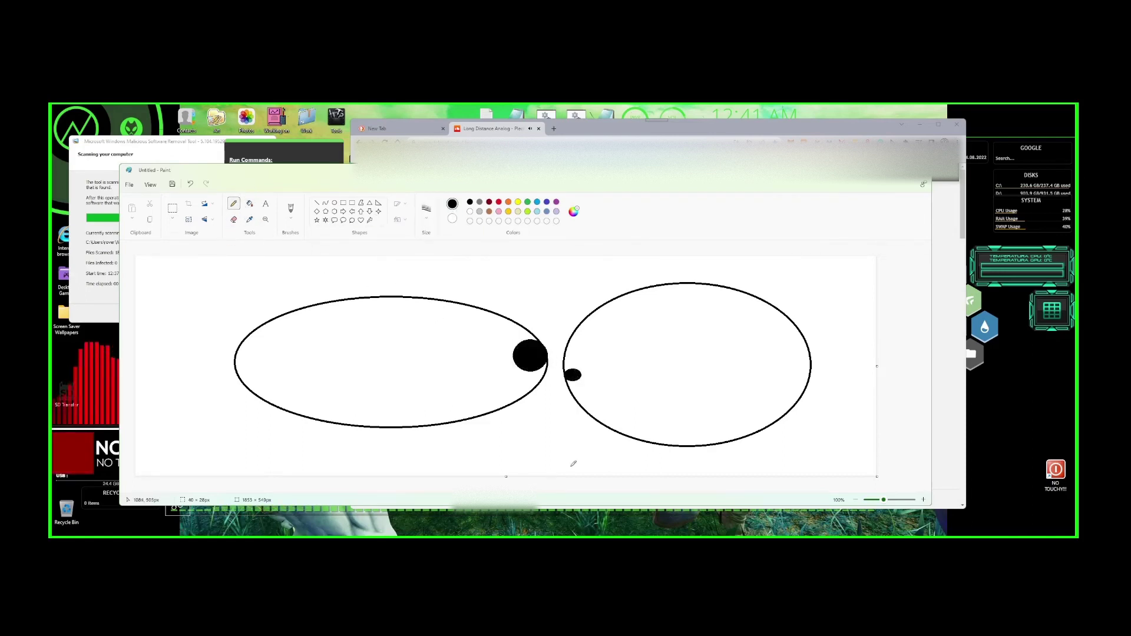
{"action": "mouse_move", "coordinate": [636, 454]}
{"action": "left_mouse_down"}
{"action": "mouse_move", "coordinate": [580, 460]}
{"action": "mouse_move", "coordinate": [175, 366]}
{"action": "mouse_move", "coordinate": [207, 359]}
{"action": "left_mouse_up"}
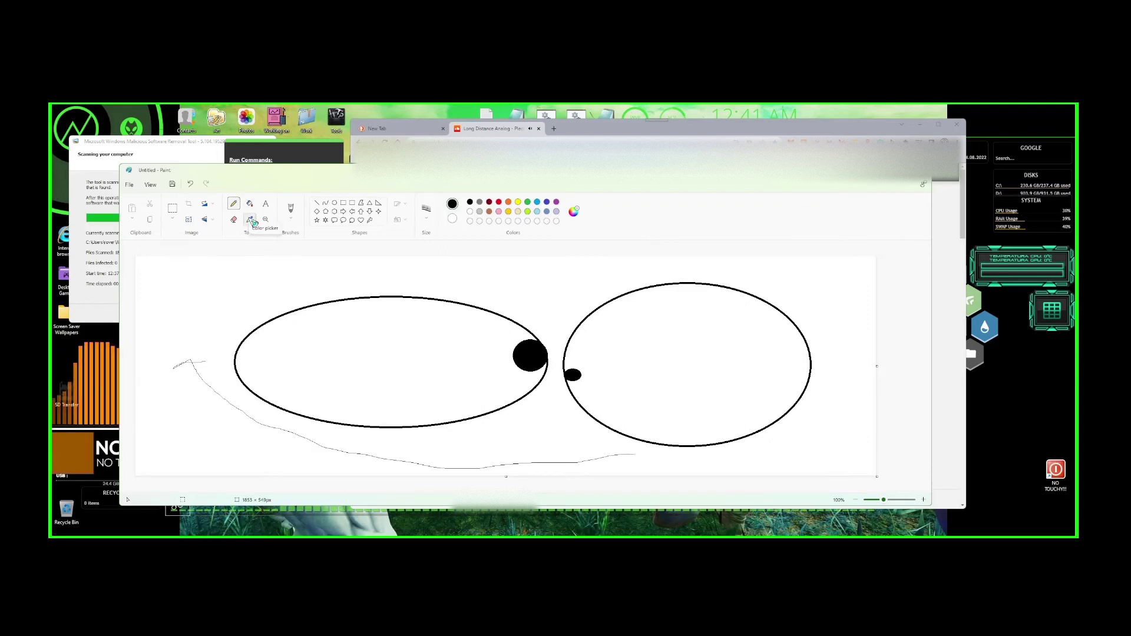
{"action": "key", "text": "ctrl+z"}
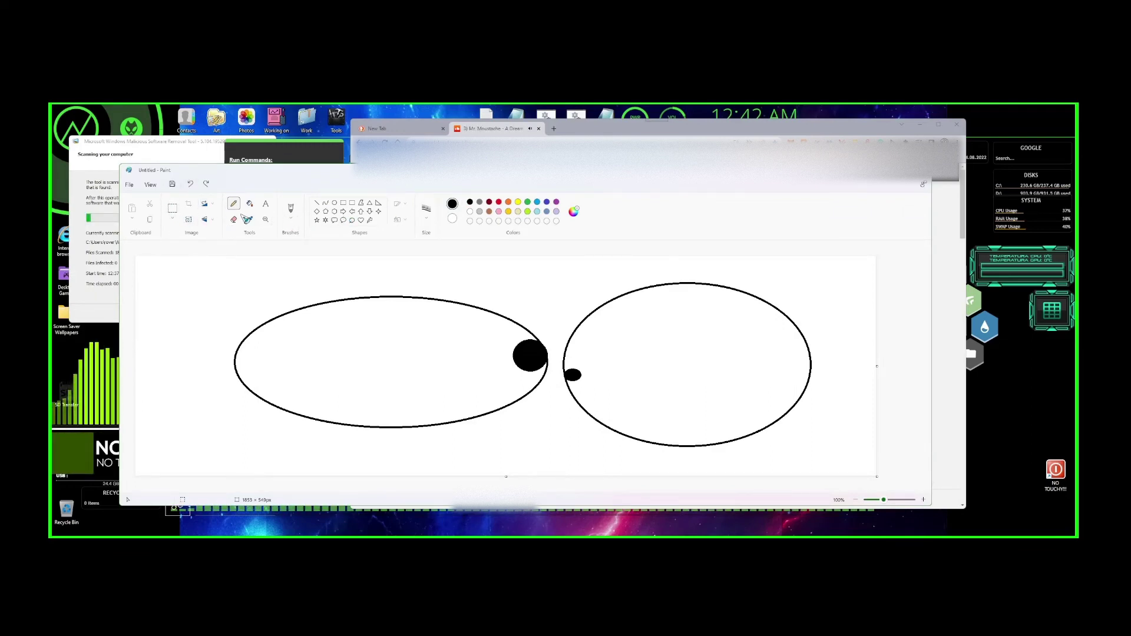
Step: Try the plain brush with a stroke beside the left oval, then undo it
{"action": "left_click", "coordinate": [290, 220]}
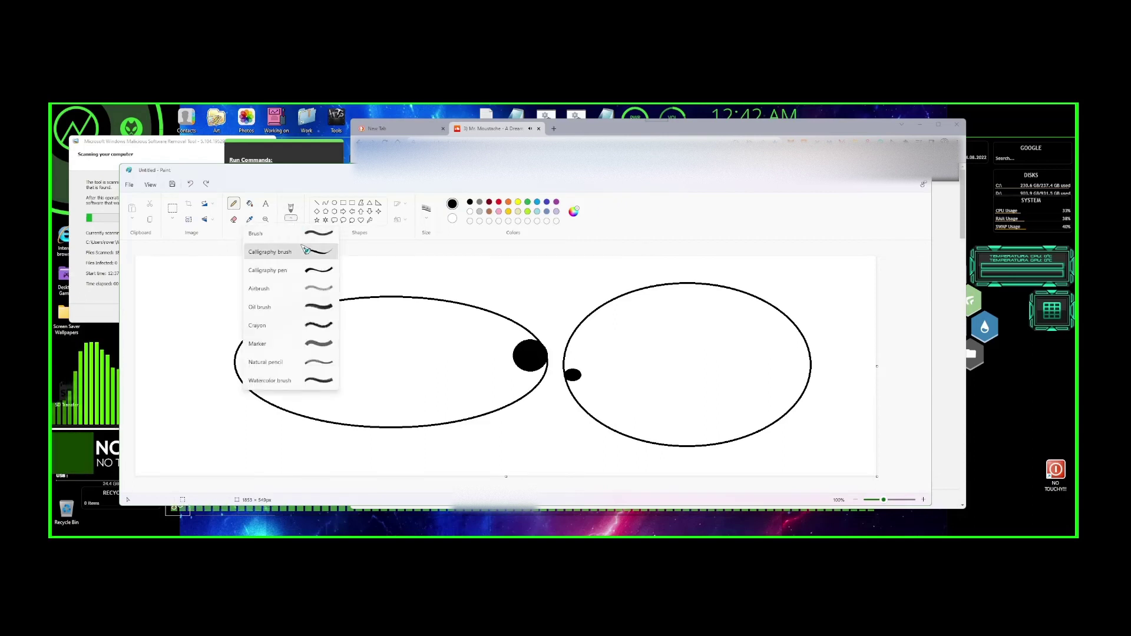
{"action": "left_click", "coordinate": [313, 236]}
{"action": "mouse_move", "coordinate": [224, 320]}
{"action": "left_mouse_down"}
{"action": "mouse_move", "coordinate": [342, 455]}
{"action": "mouse_move", "coordinate": [617, 461]}
{"action": "left_mouse_up"}
{"action": "key", "text": "ctrl+z"}
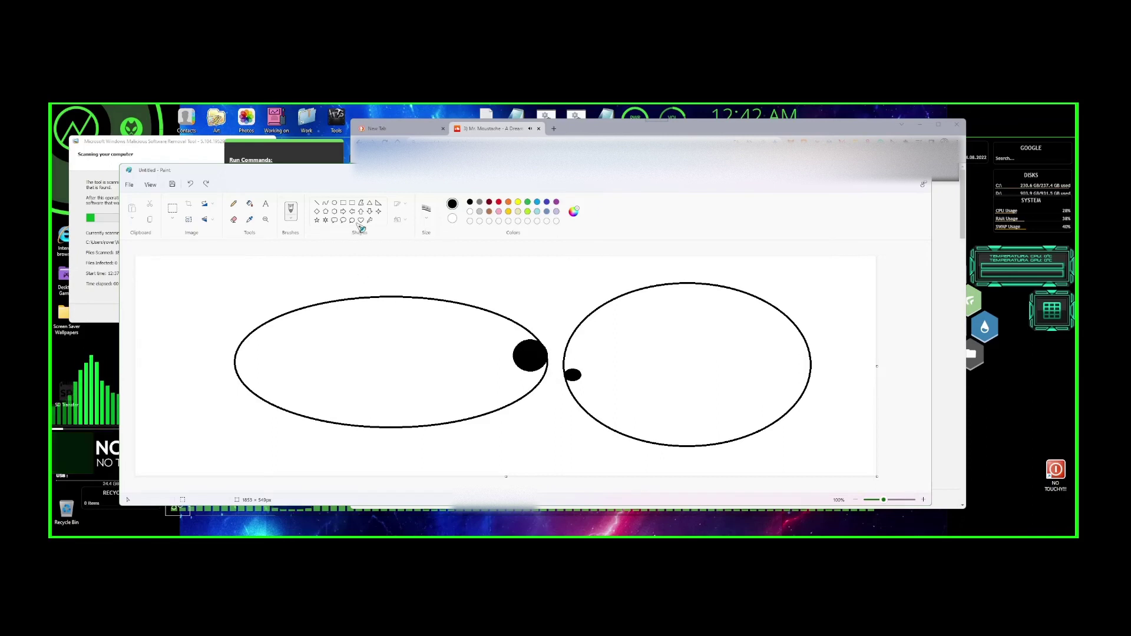
Step: Set a brush width, then draw a long curve under the ellipses and a short stroke under the right one
{"action": "left_click", "coordinate": [427, 219]}
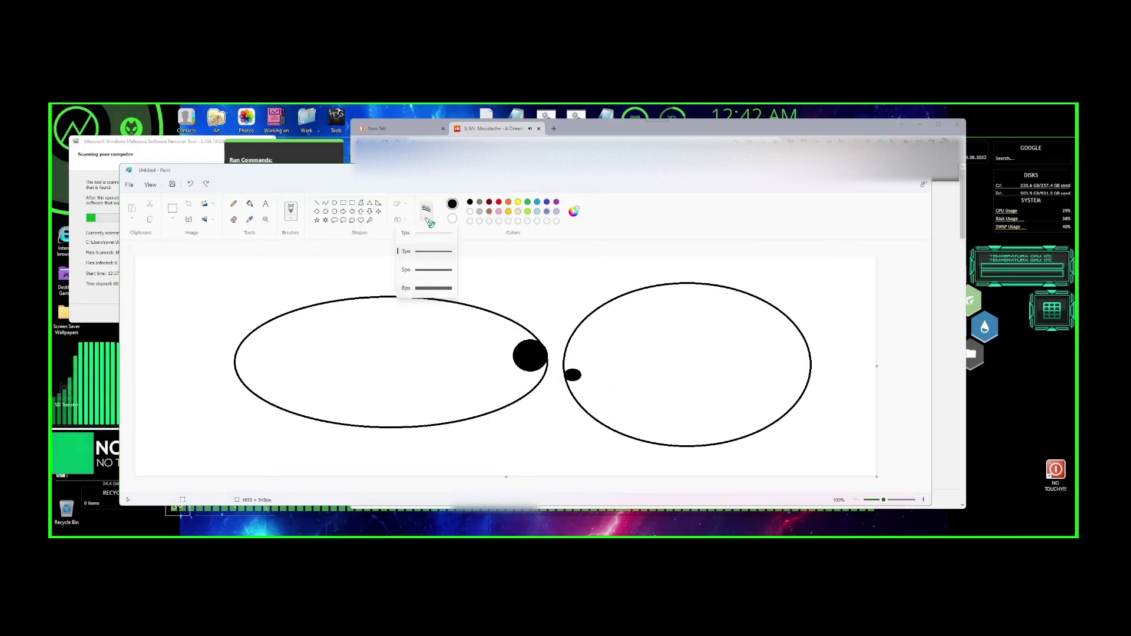
{"action": "left_click", "coordinate": [424, 271]}
{"action": "mouse_move", "coordinate": [704, 466]}
{"action": "left_mouse_down"}
{"action": "mouse_move", "coordinate": [386, 464]}
{"action": "mouse_move", "coordinate": [248, 429]}
{"action": "mouse_move", "coordinate": [175, 364]}
{"action": "mouse_move", "coordinate": [158, 318]}
{"action": "mouse_move", "coordinate": [140, 317]}
{"action": "left_mouse_up"}
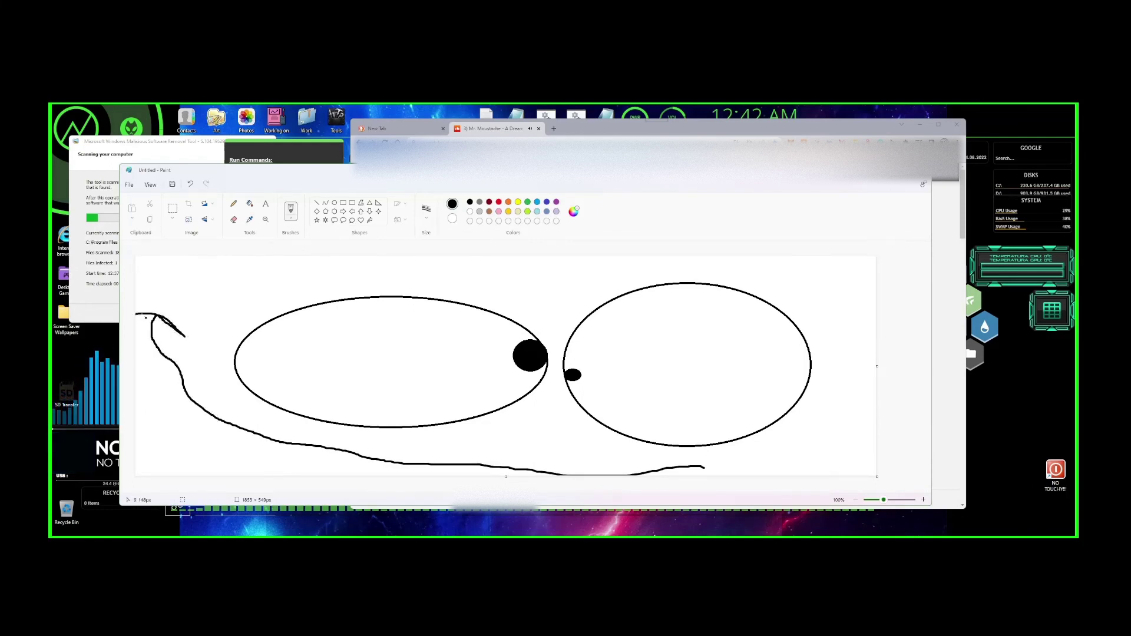
{"action": "mouse_move", "coordinate": [558, 409]}
{"action": "left_mouse_down"}
{"action": "mouse_move", "coordinate": [587, 406]}
{"action": "mouse_move", "coordinate": [555, 432]}
{"action": "left_mouse_up"}
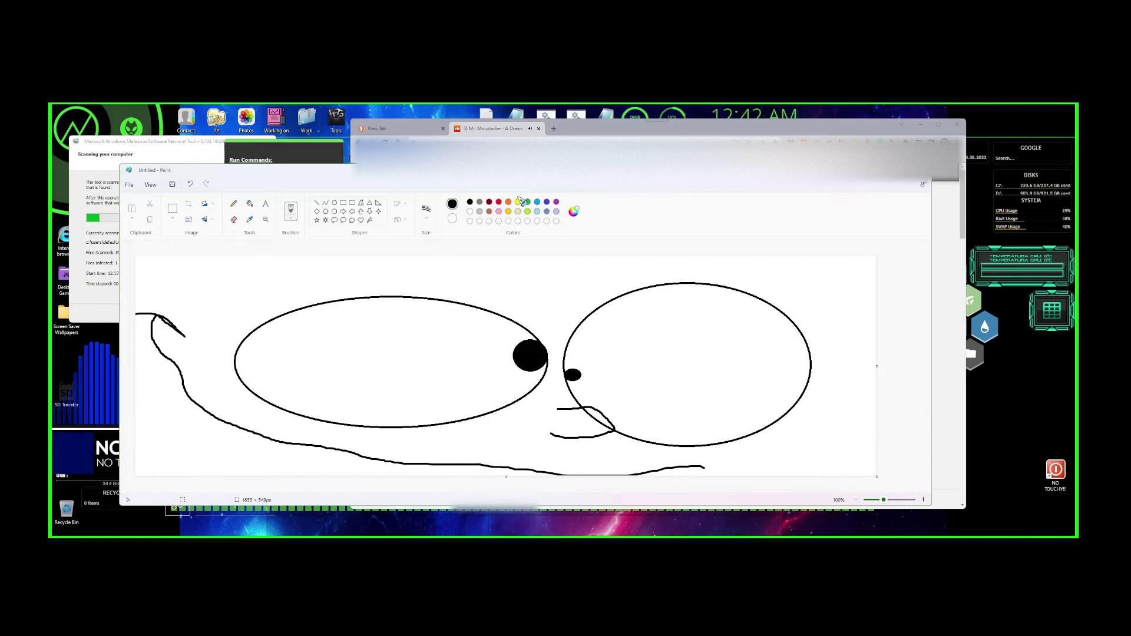
Step: Draw thin red vein lines across the left ellipse
{"action": "left_click", "coordinate": [499, 202]}
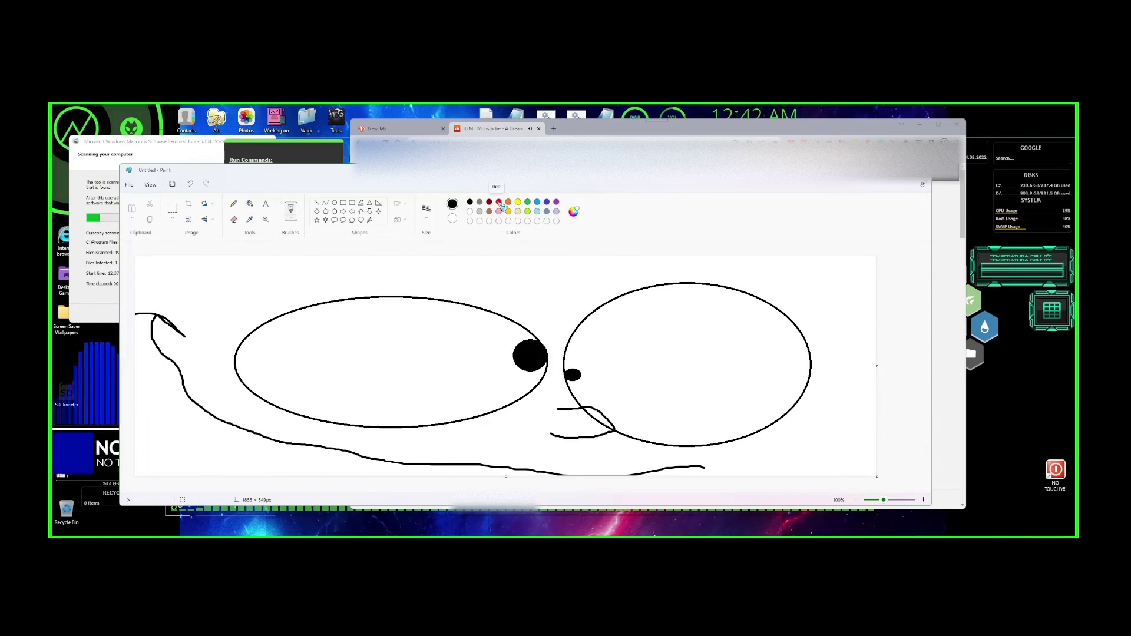
{"action": "left_click", "coordinate": [408, 220]}
{"action": "left_click", "coordinate": [406, 252]}
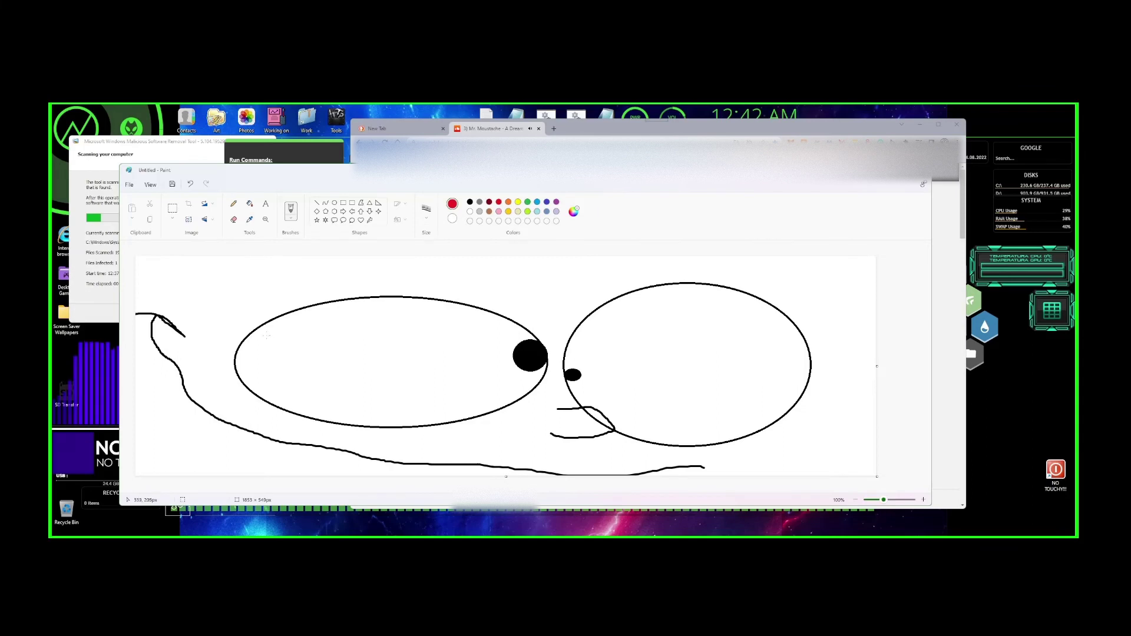
{"action": "left_click_drag", "start_coordinate": [258, 331], "coordinate": [288, 327]}
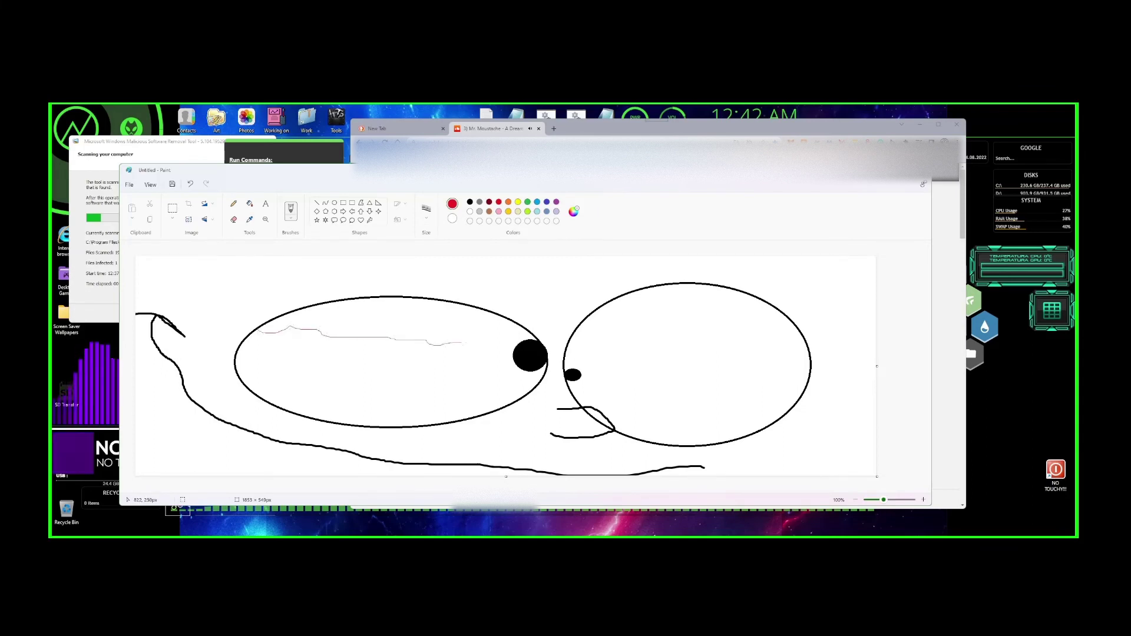
{"action": "left_click_drag", "start_coordinate": [238, 366], "coordinate": [371, 365]}
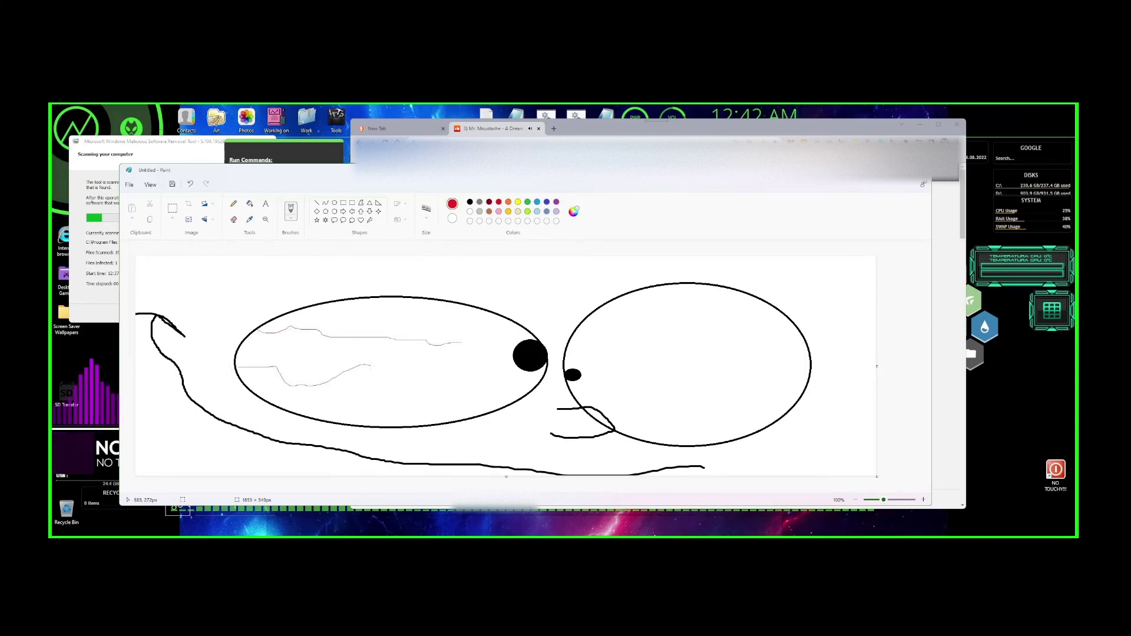
{"action": "left_click_drag", "start_coordinate": [471, 385], "coordinate": [382, 426]}
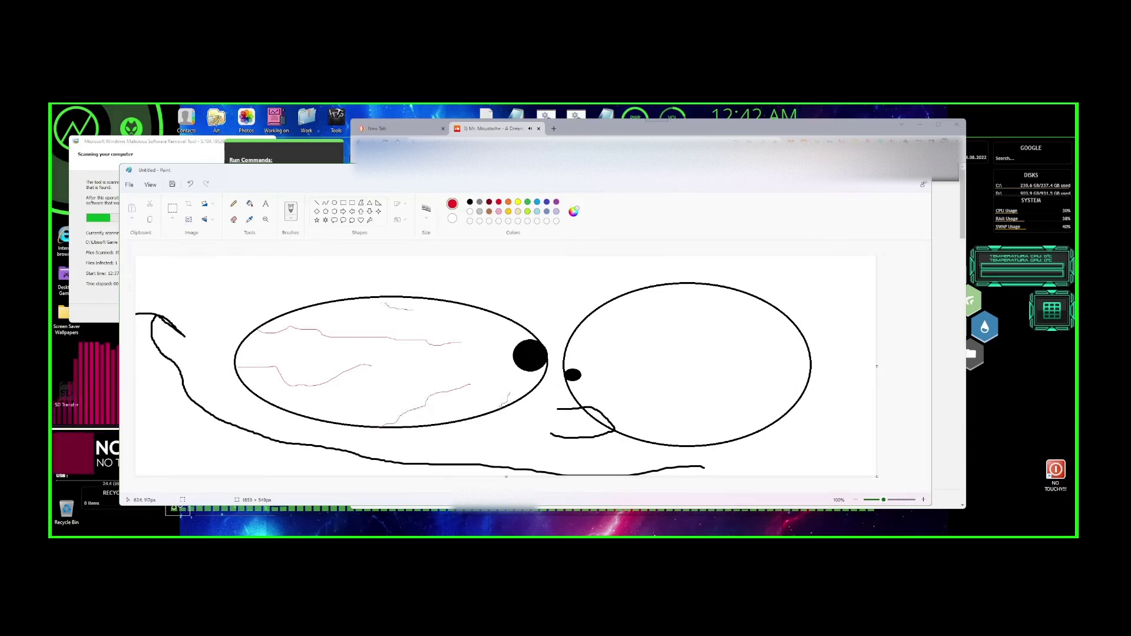
{"action": "left_click_drag", "start_coordinate": [414, 308], "coordinate": [366, 300]}
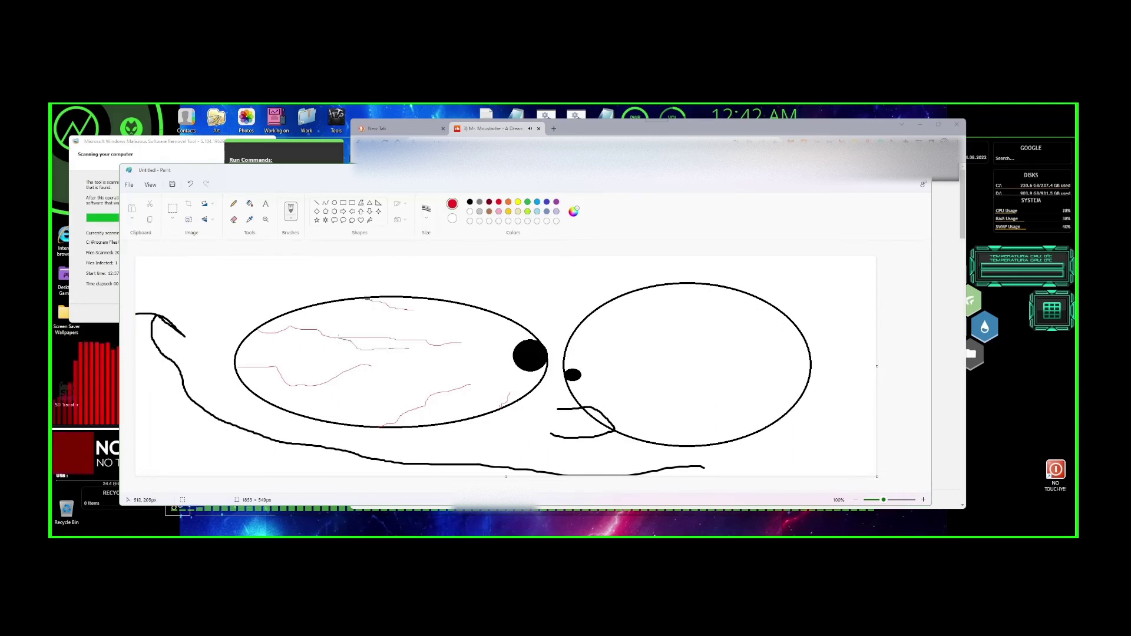
{"action": "left_click_drag", "start_coordinate": [362, 396], "coordinate": [299, 387]}
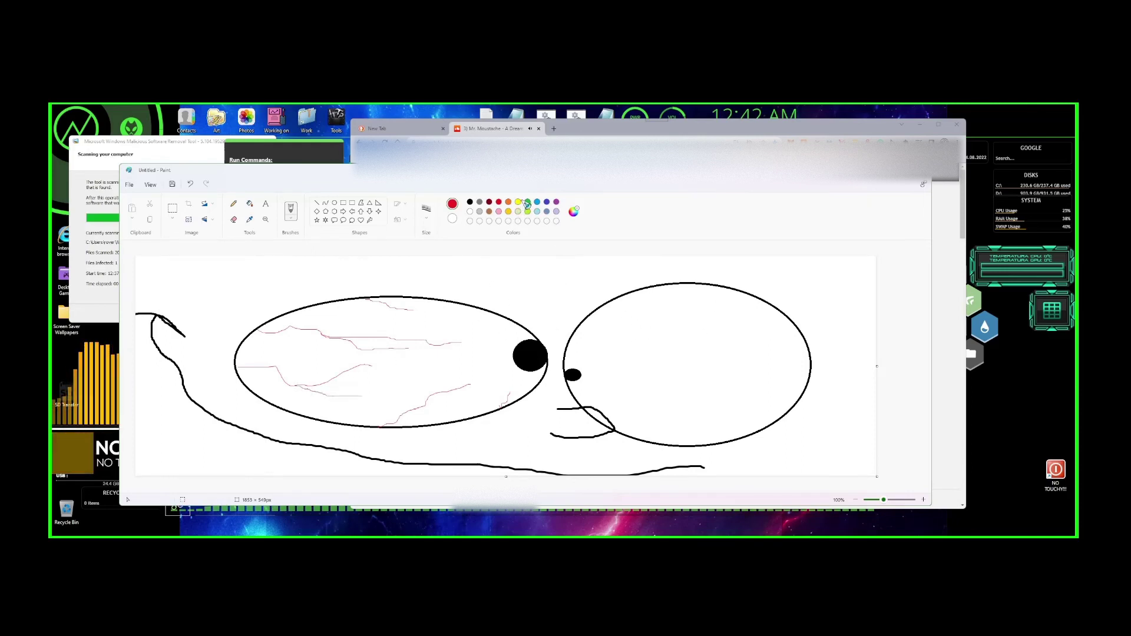
Step: Choose a line thickness and draw a yellow arc inside the right ellipse
{"action": "left_click", "coordinate": [426, 212]}
{"action": "left_click", "coordinate": [433, 247]}
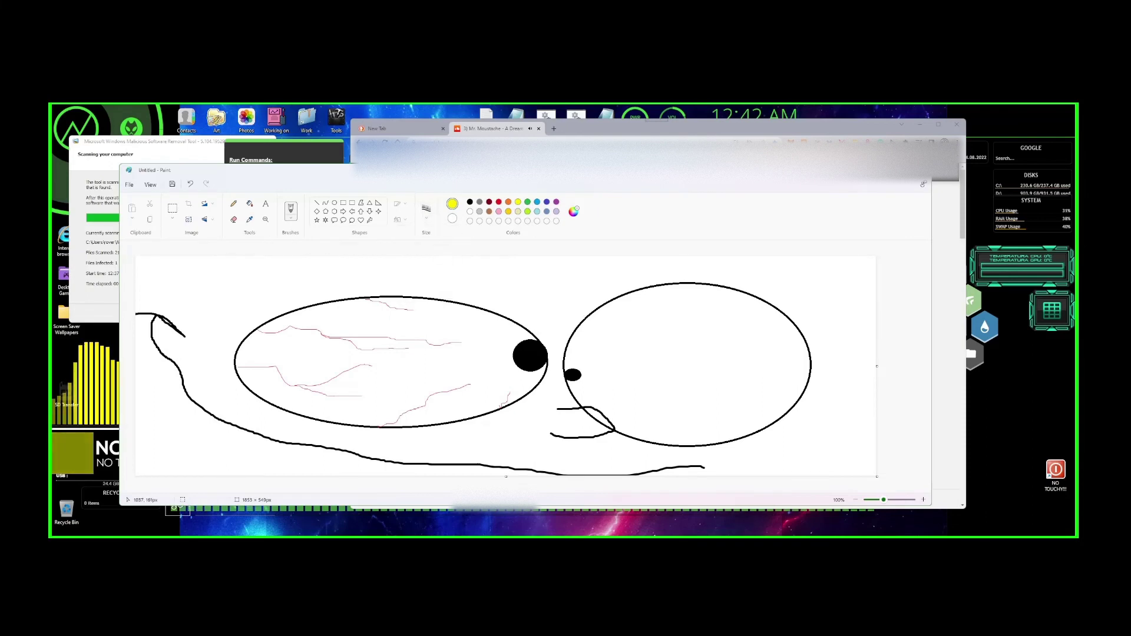
{"action": "left_click_drag", "start_coordinate": [594, 331], "coordinate": [727, 384]}
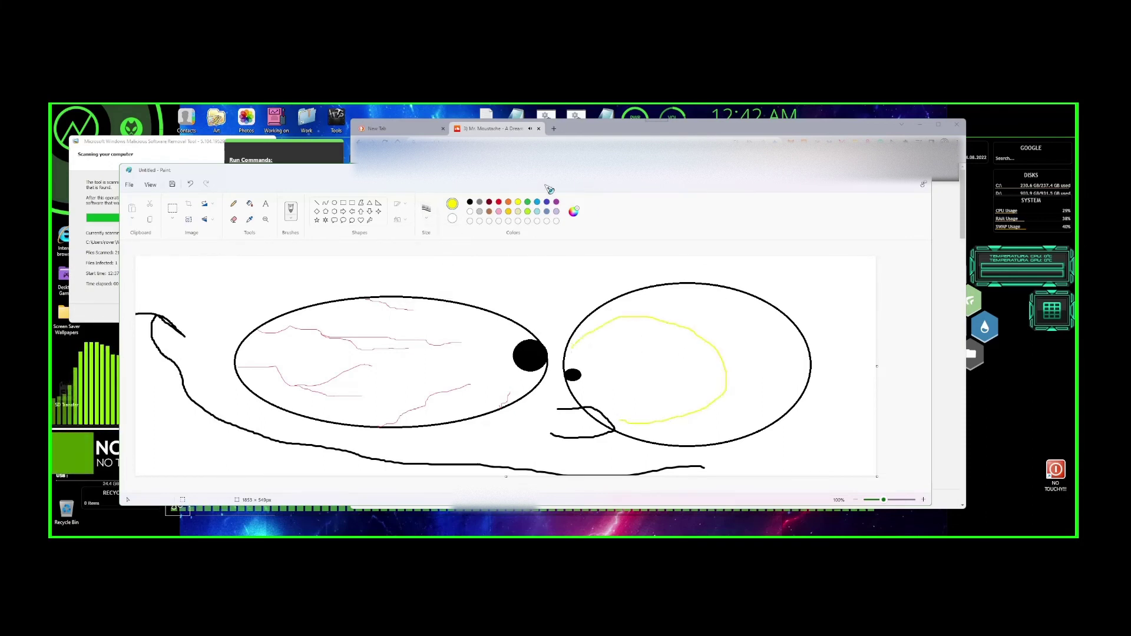
Step: Select the pencil, open File > Save as, cancel it, and close Paint
{"action": "left_click", "coordinate": [233, 204]}
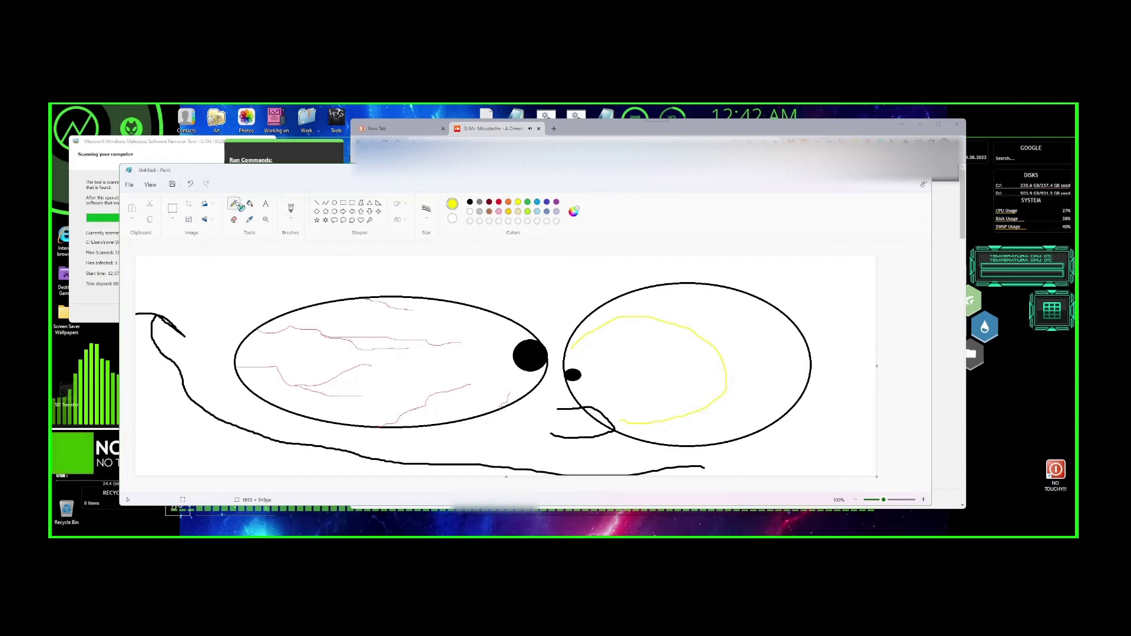
{"action": "left_click", "coordinate": [130, 183]}
{"action": "left_click", "coordinate": [147, 235]}
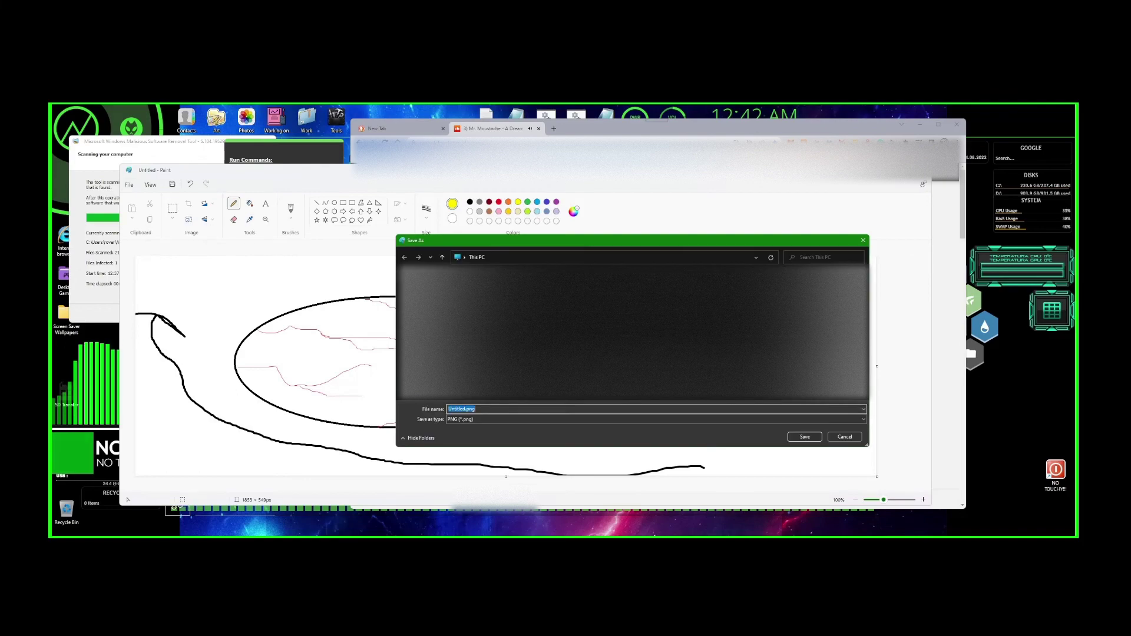
{"action": "left_click", "coordinate": [847, 438]}
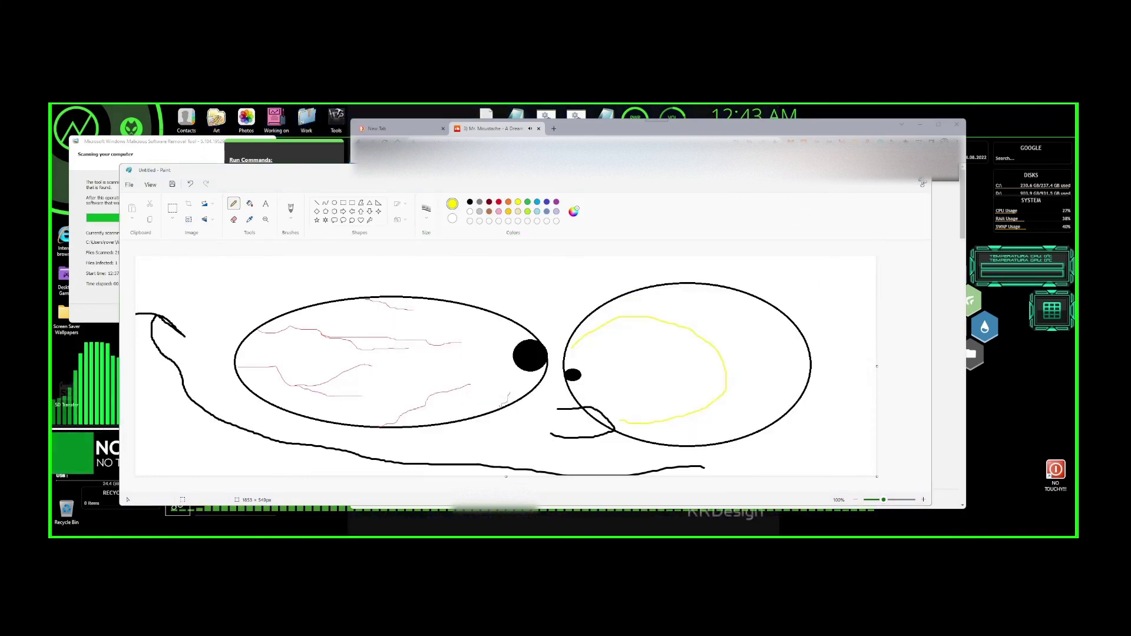
{"action": "left_click", "coordinate": [922, 170]}
Step: Discard the doodle unsaved, dismiss the SoundCloud ad, switch to the New Tab page, and bring forward the MSRT scan
{"action": "left_click", "coordinate": [524, 359]}
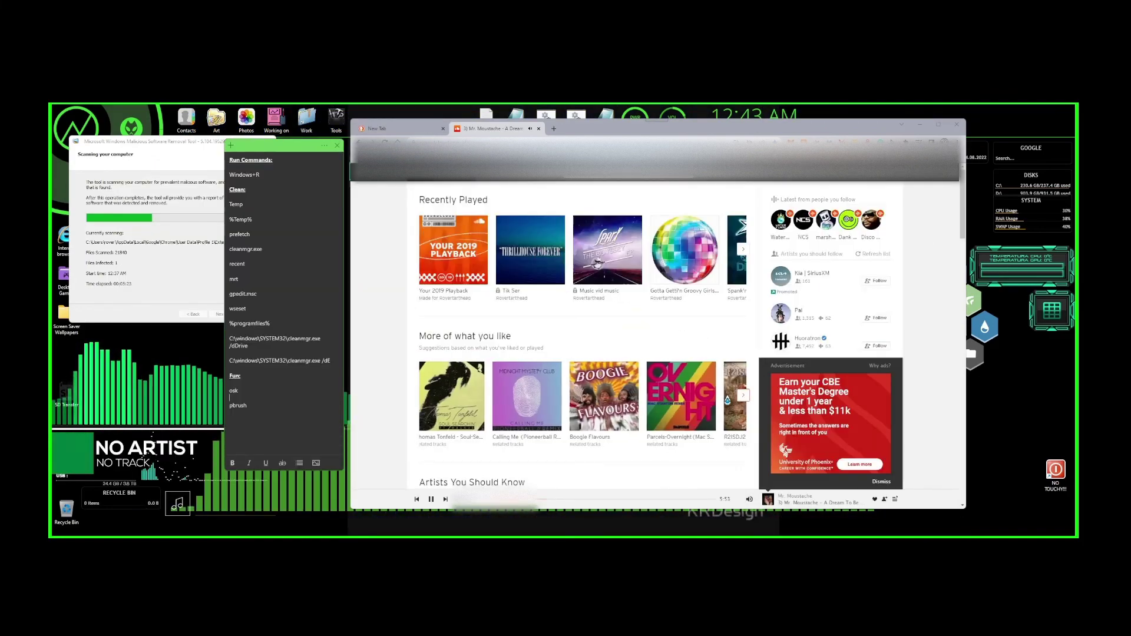
{"action": "left_click", "coordinate": [882, 482]}
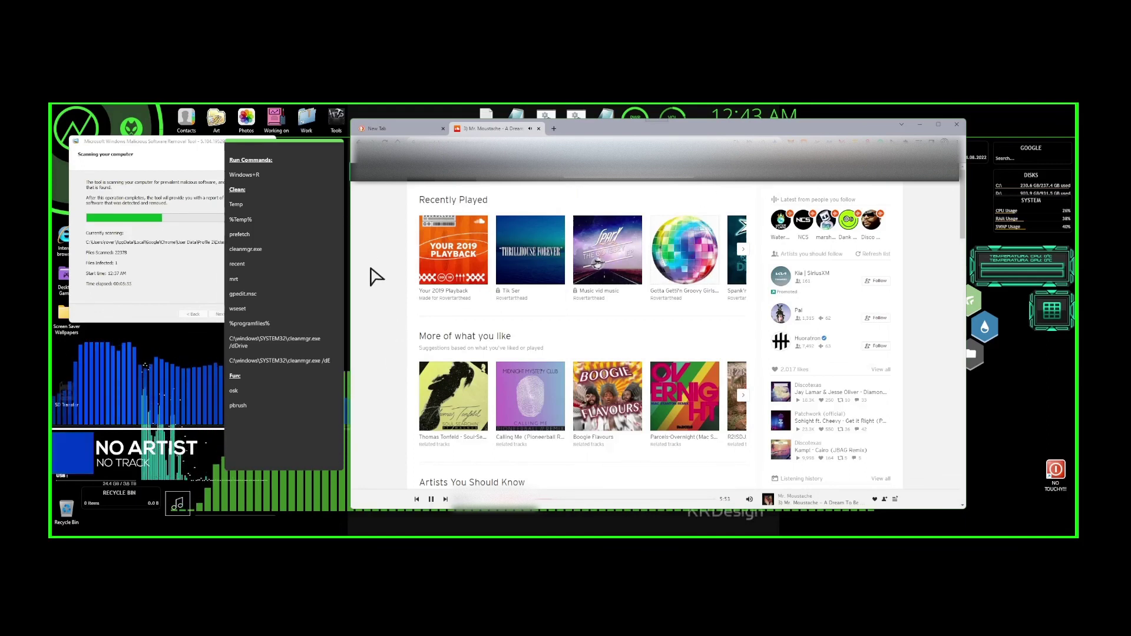
{"action": "left_click", "coordinate": [397, 132]}
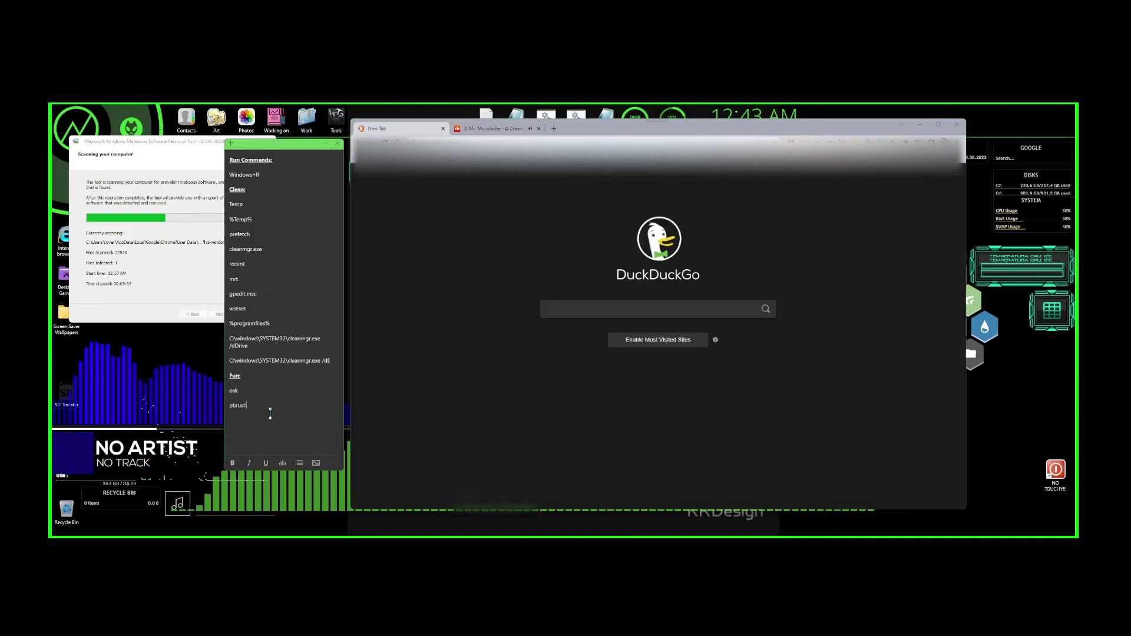
{"action": "left_click", "coordinate": [150, 278]}
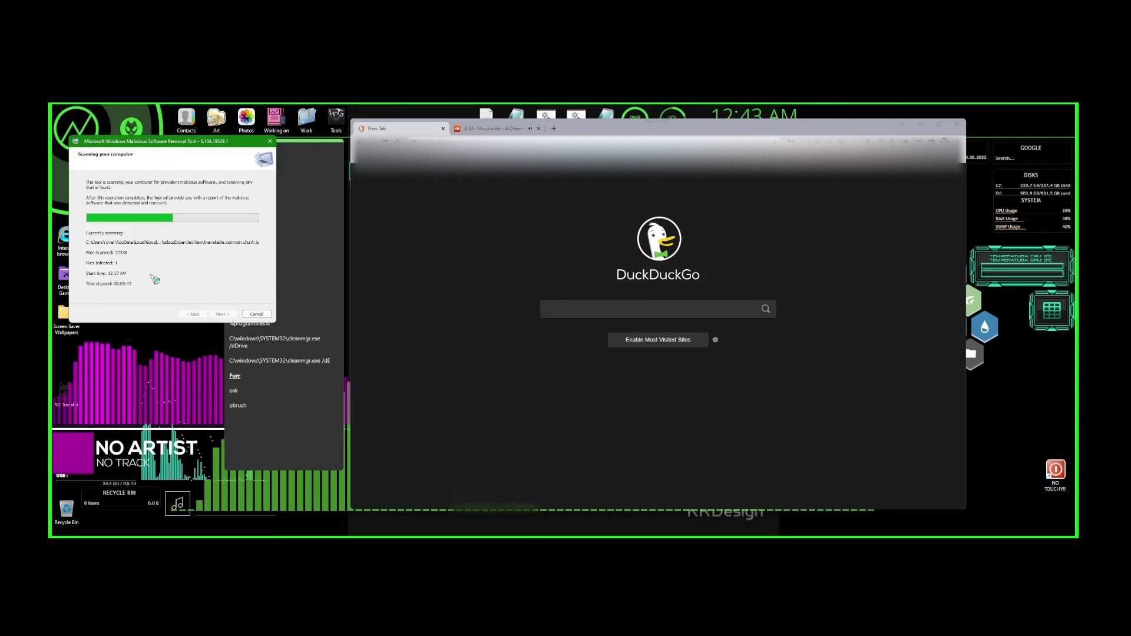
Step: Close Sticky Notes and finish the MSRT quick scan that found no malicious software
{"action": "left_click", "coordinate": [271, 411]}
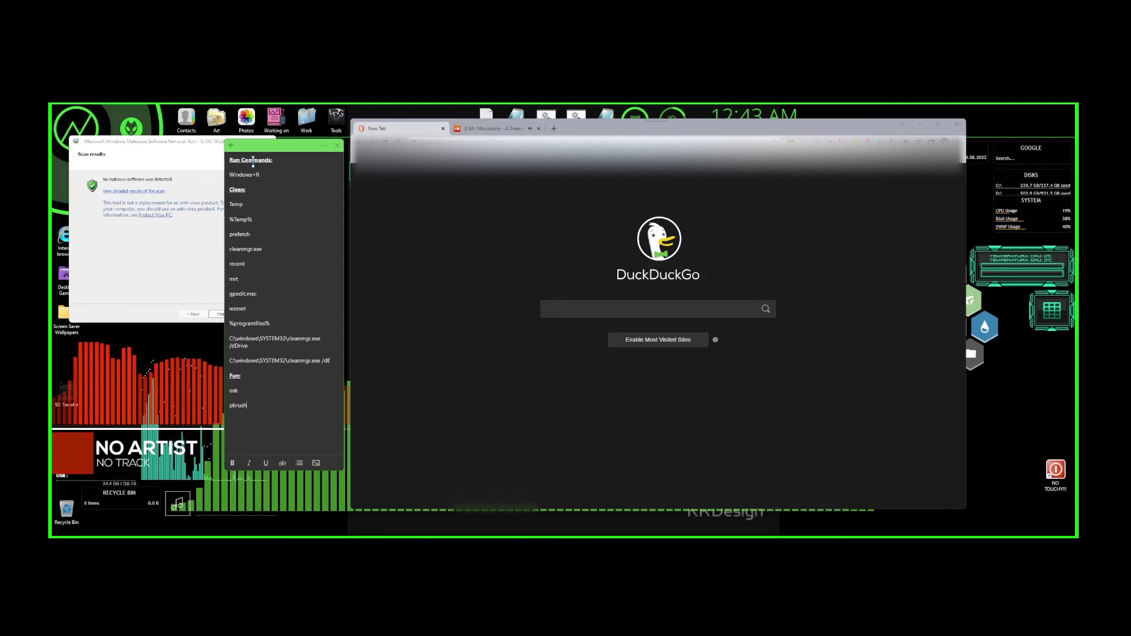
{"action": "left_click", "coordinate": [337, 147]}
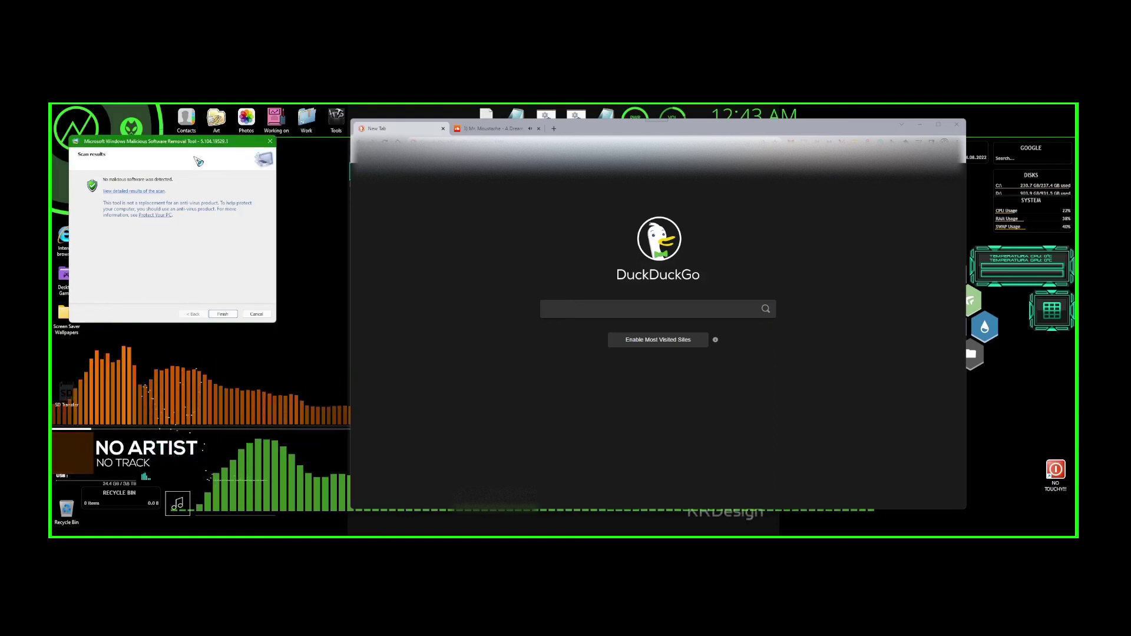
{"action": "left_click_drag", "start_coordinate": [244, 164], "coordinate": [249, 170]}
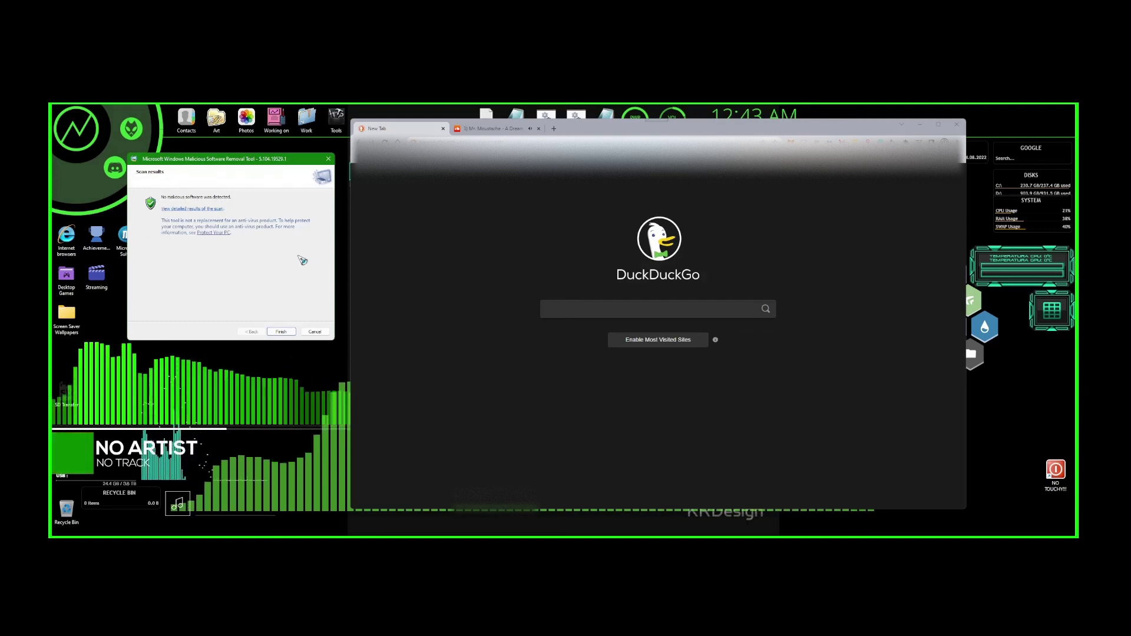
{"action": "left_click", "coordinate": [283, 332]}
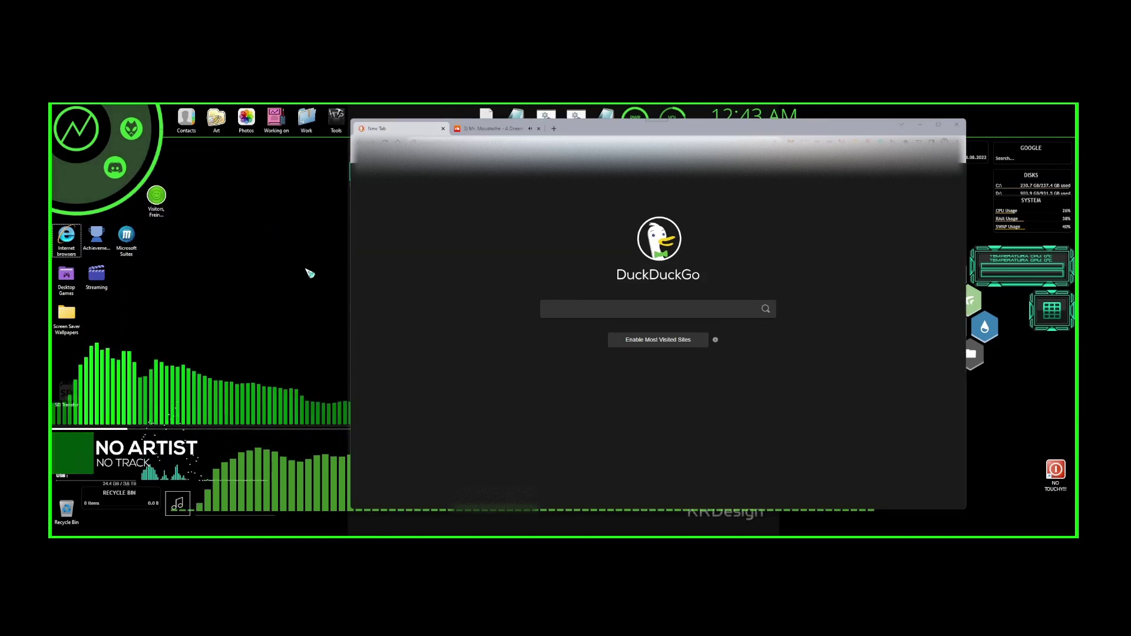
Step: Return to the SoundCloud tab and click on the desktop
{"action": "left_click", "coordinate": [490, 129]}
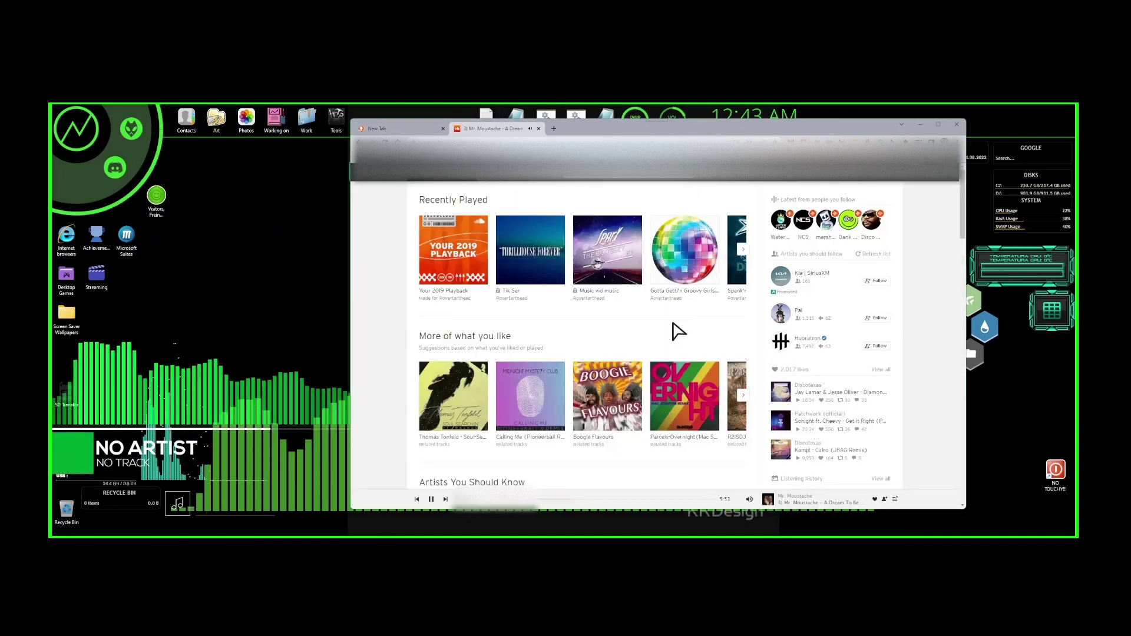
{"action": "left_click", "coordinate": [190, 277]}
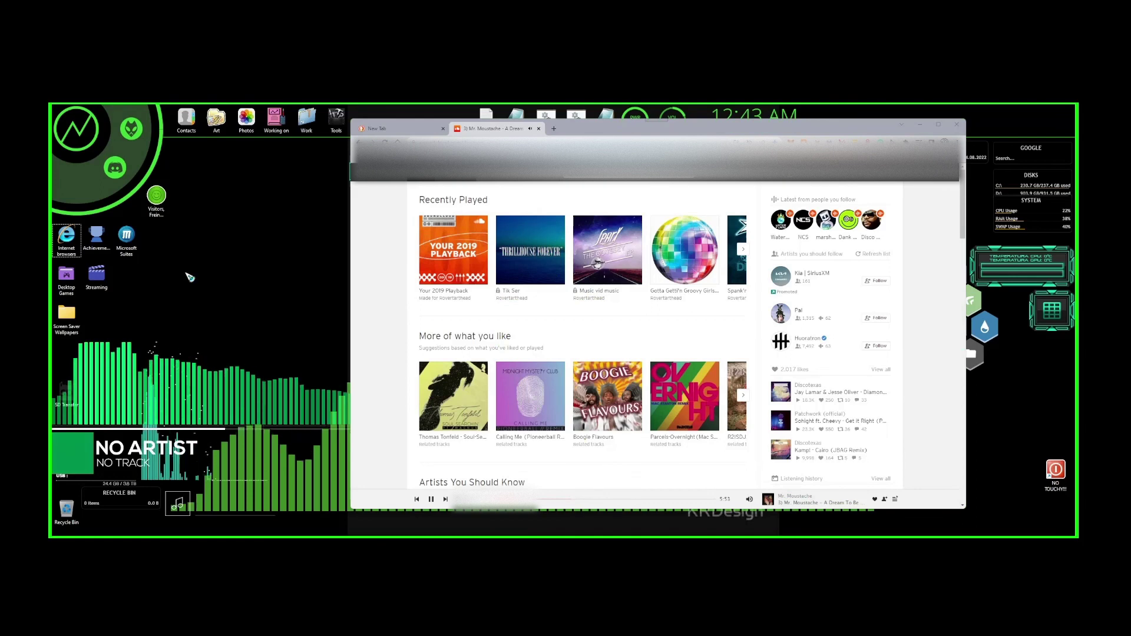